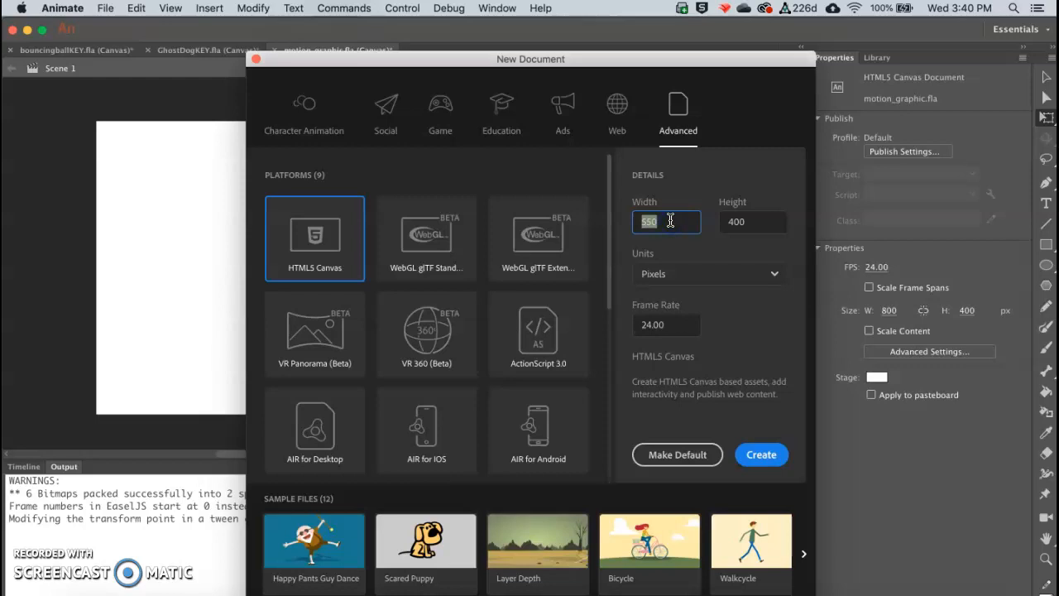
Create an HTML5 Canvas document 800 pixels wide and 400 pixels high.
key(Tab)
click(761, 453)
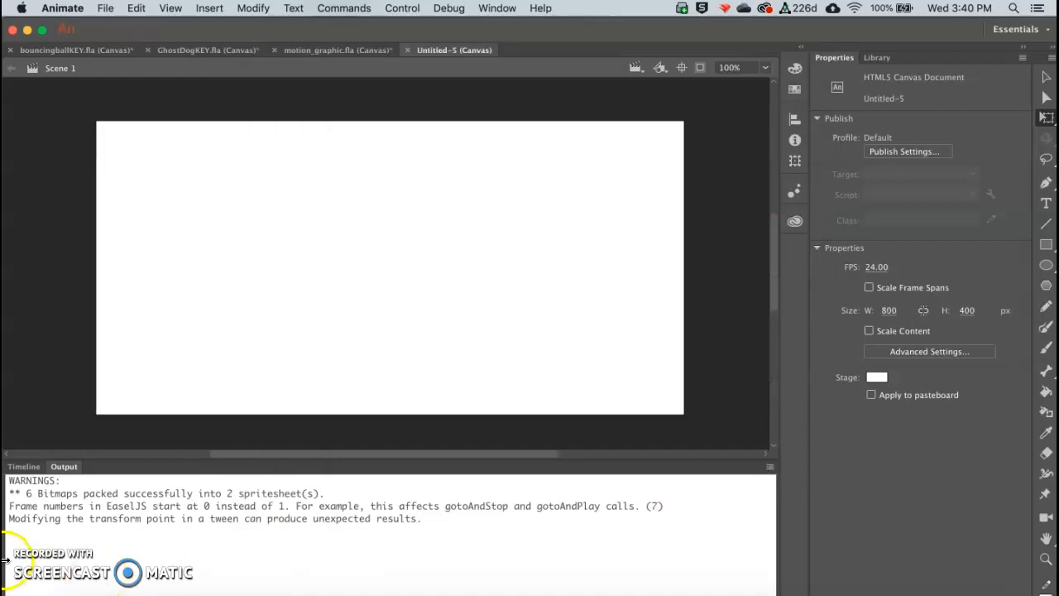
click(4, 560)
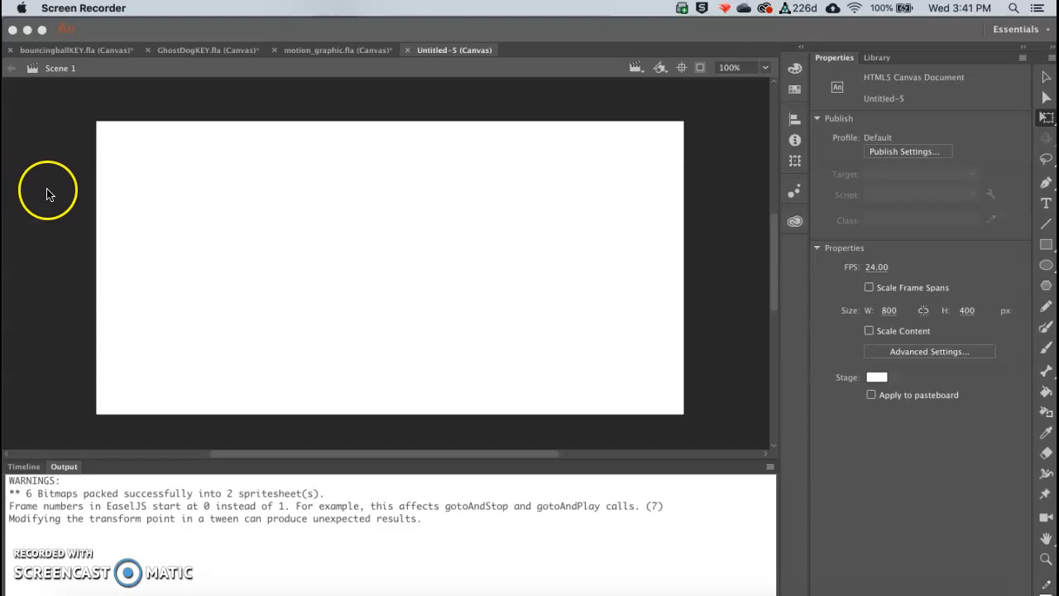
click(139, 20)
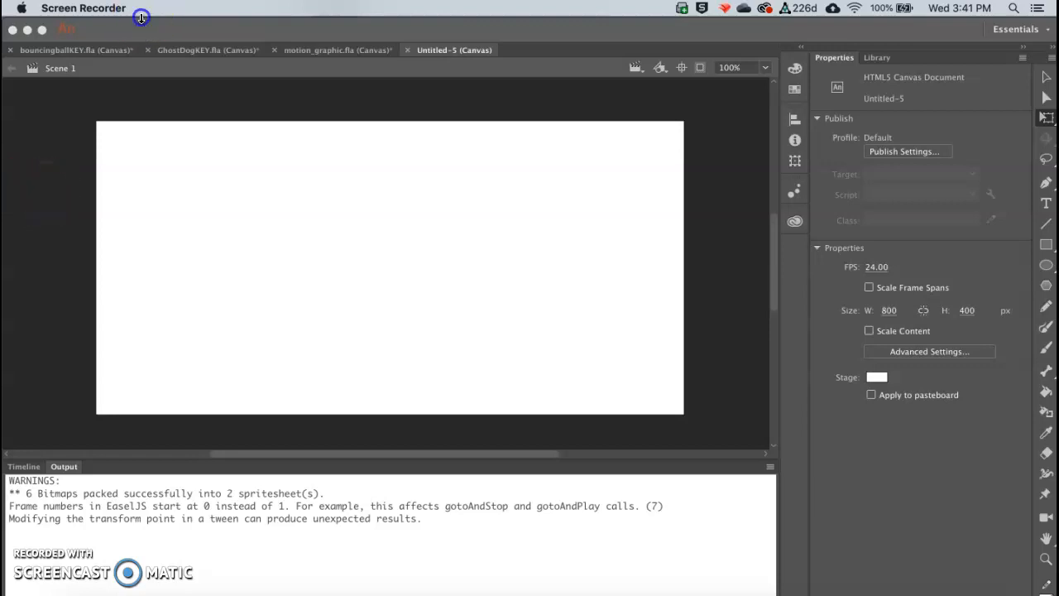
Start an import to the stage and browse to the Interactive Media folder on the Desktop.
click(106, 8)
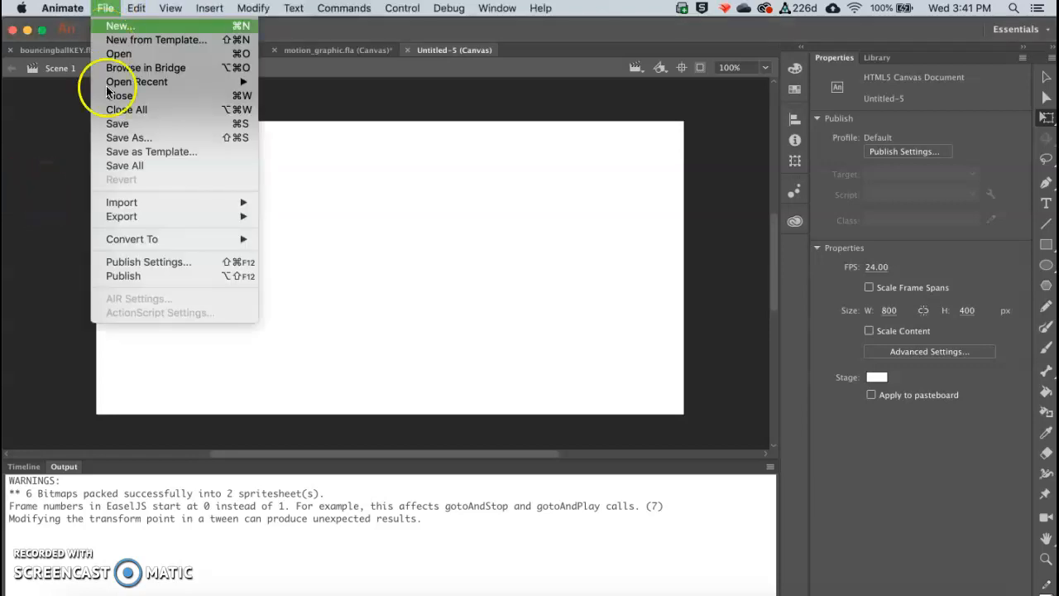
mouse_move(128, 205)
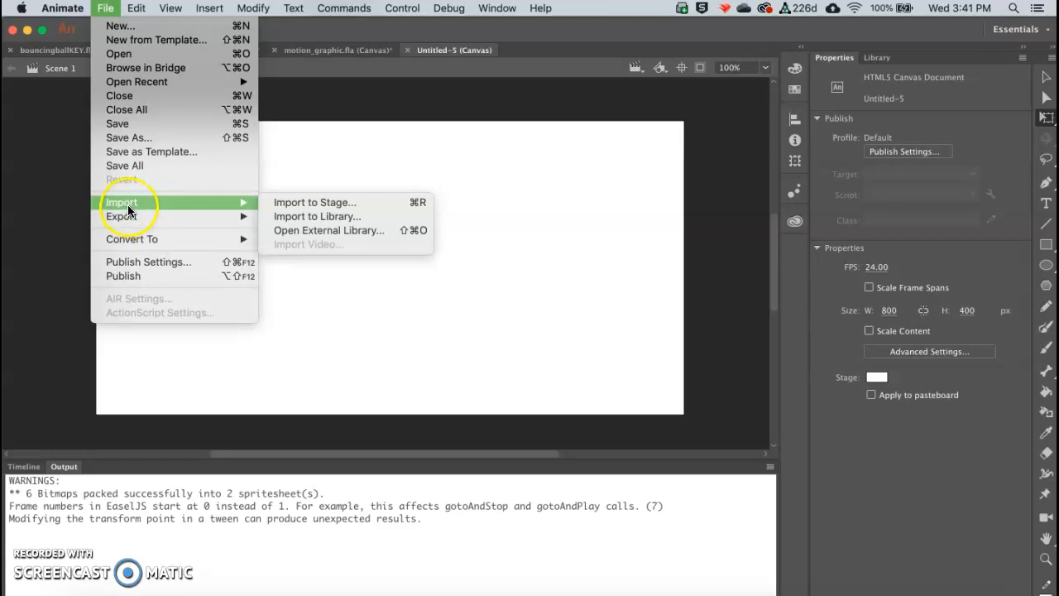
click(313, 205)
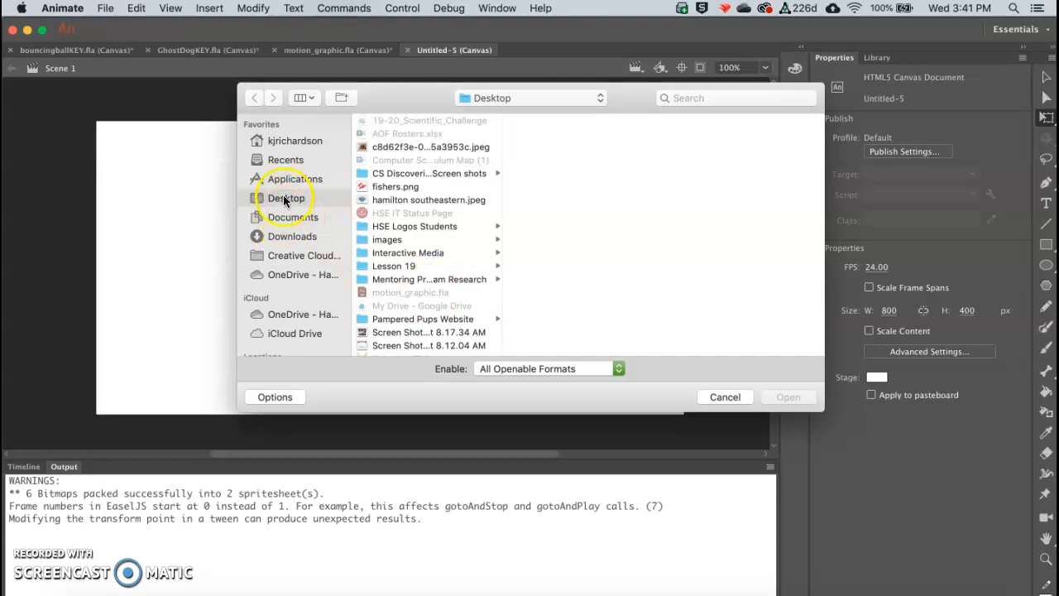
scroll(432, 239, down, 3)
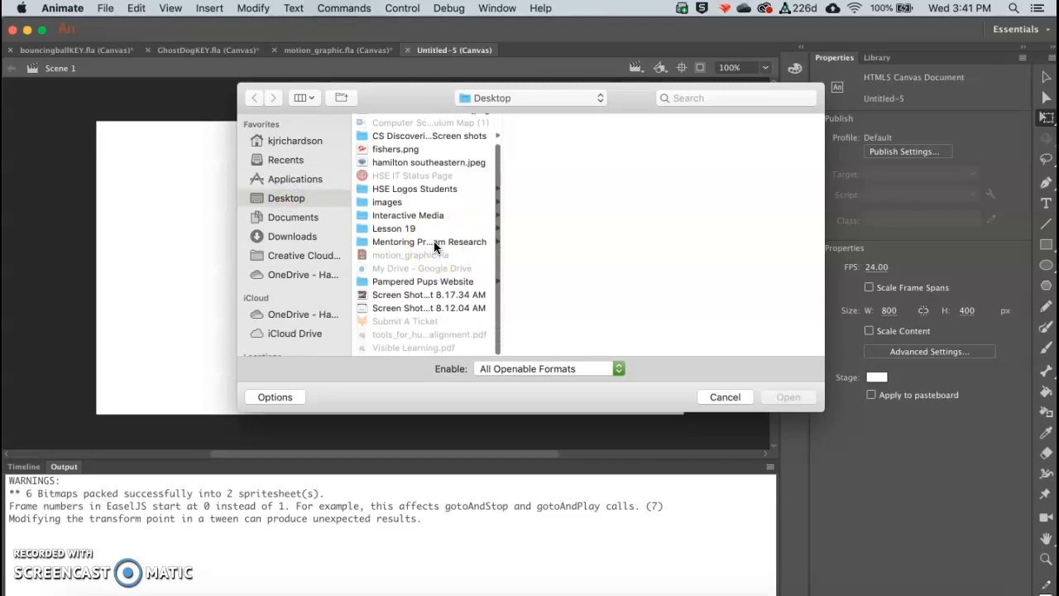
click(291, 220)
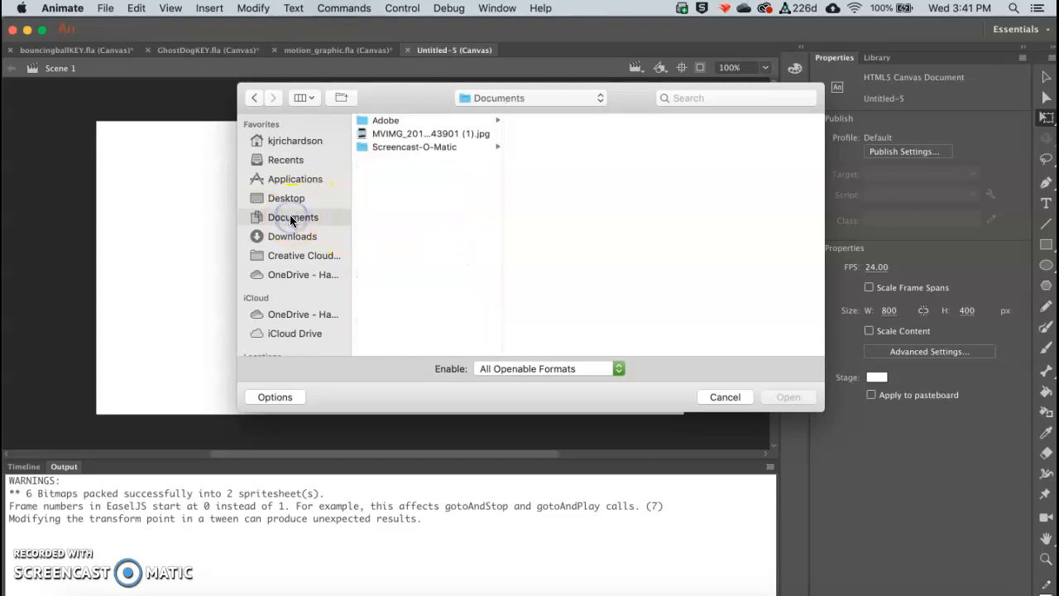
click(285, 160)
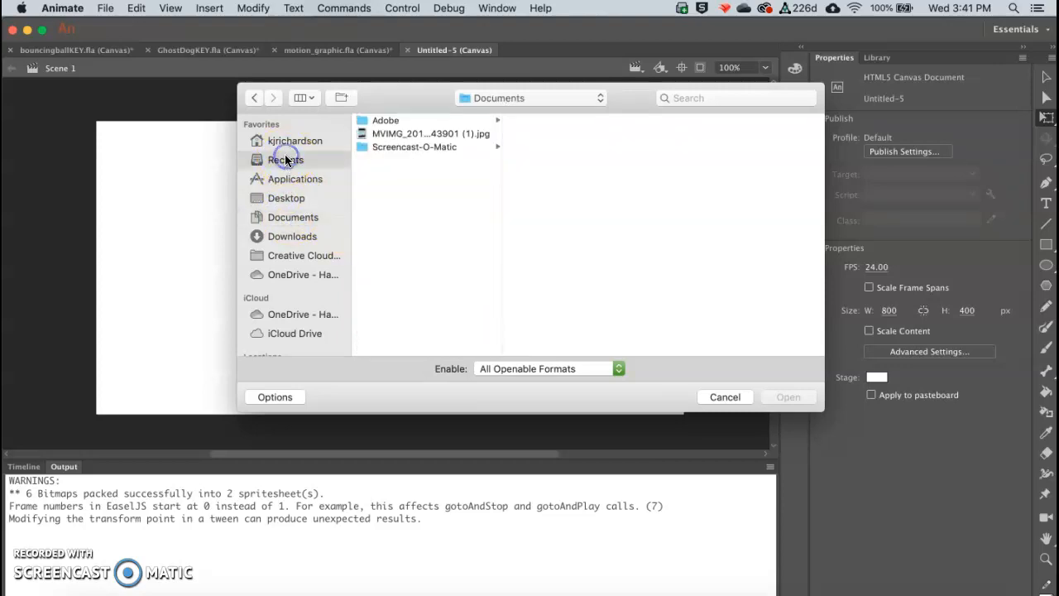
click(285, 199)
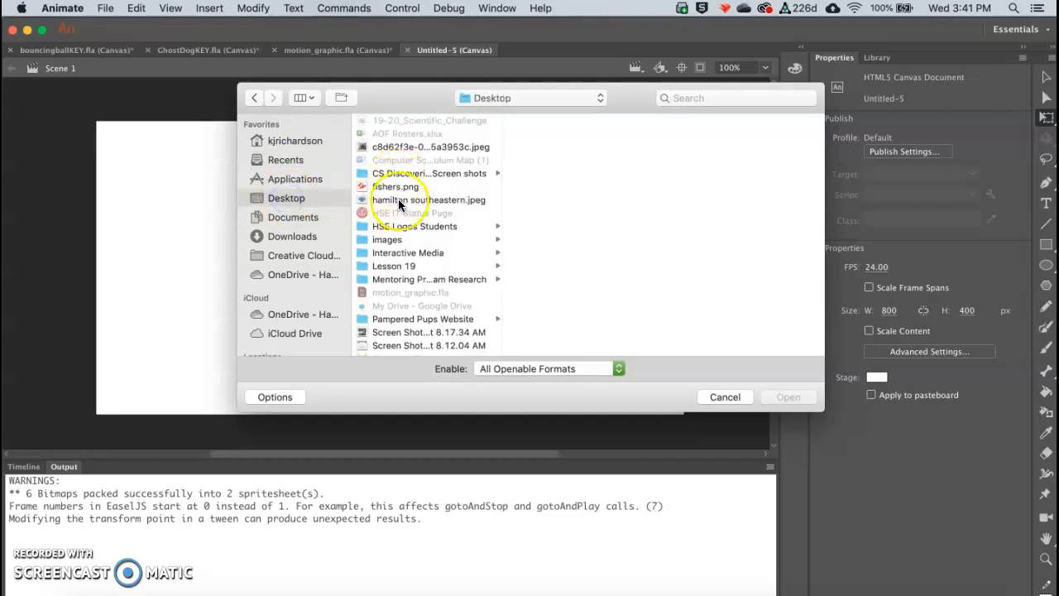
click(396, 241)
click(397, 253)
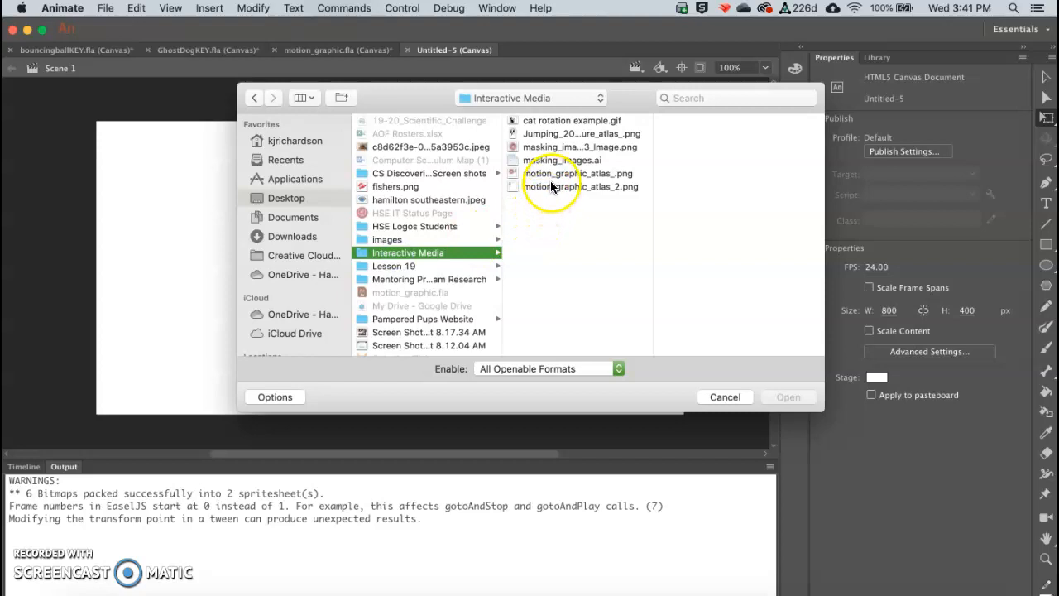
Import all layers of masking_images.ai to the stage, converted to Animate layers with objects at their original position.
click(29, 561)
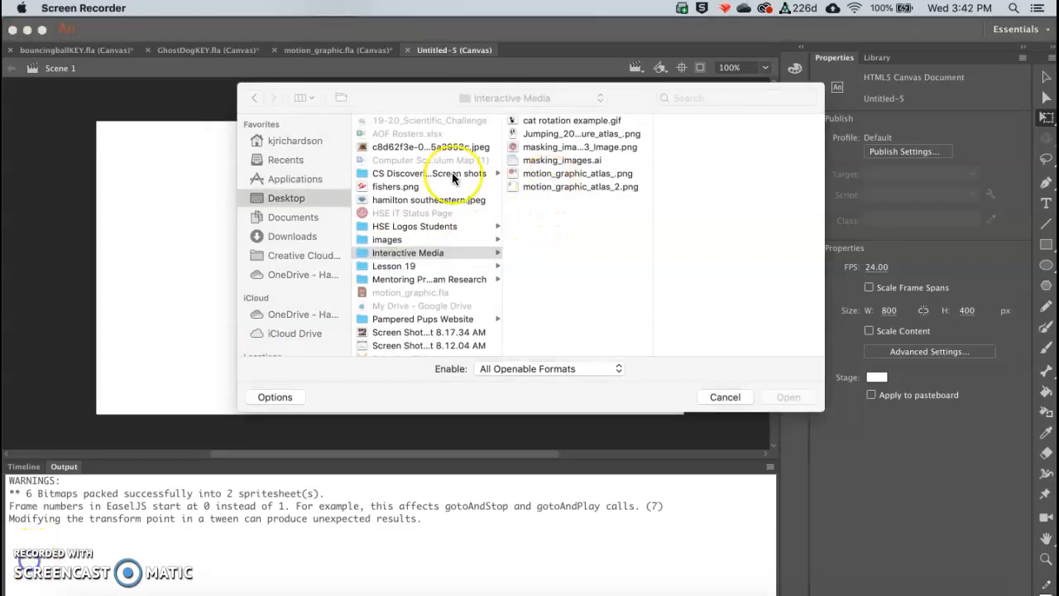
click(559, 160)
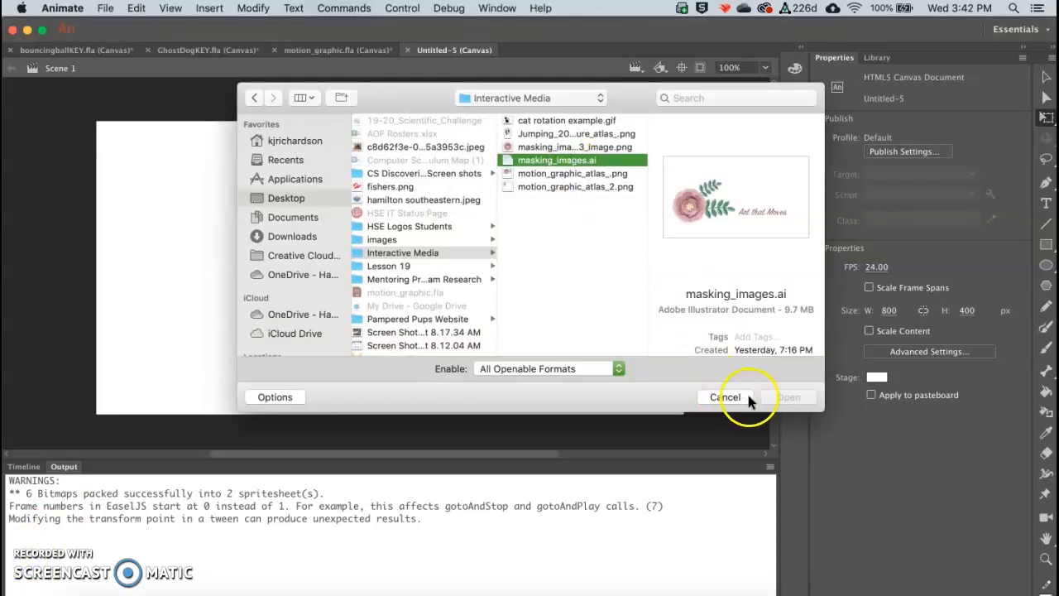
double_click(571, 161)
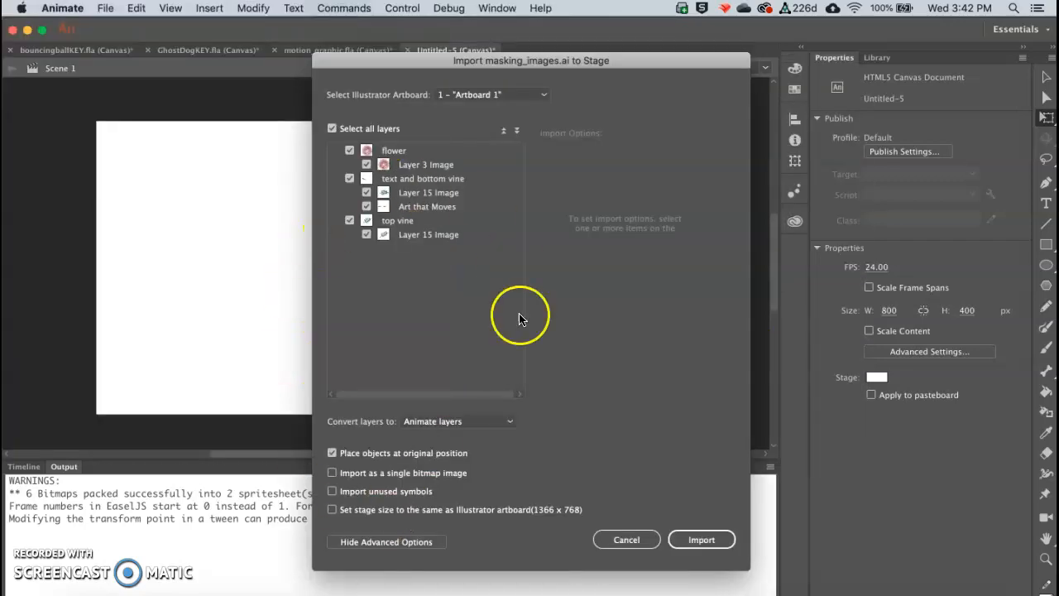
click(701, 540)
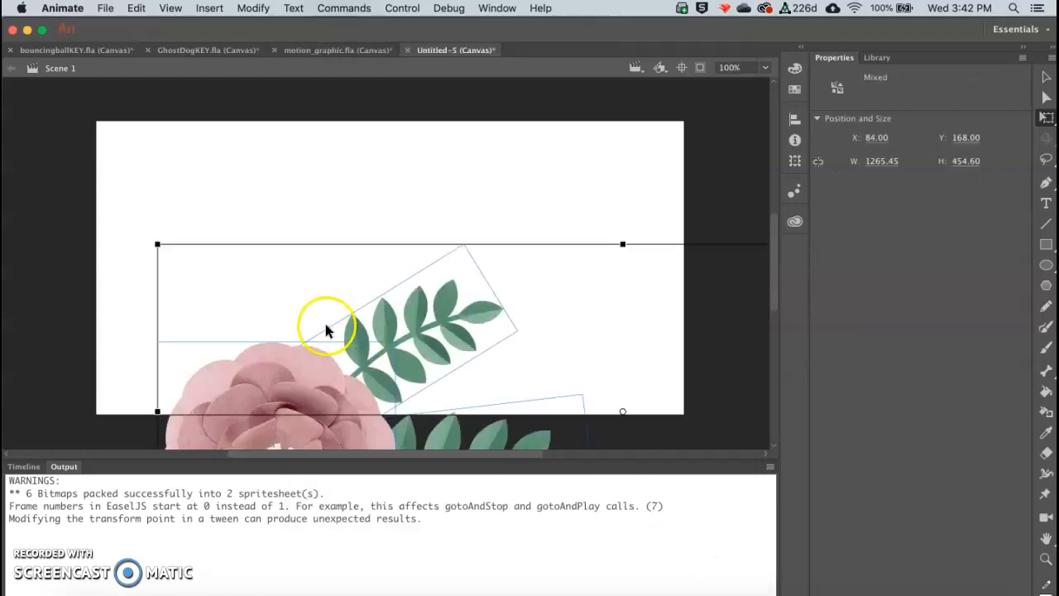
Scale the imported artwork down to about 792 by 270 px and move it to about X 24, Y 55.
click(1047, 118)
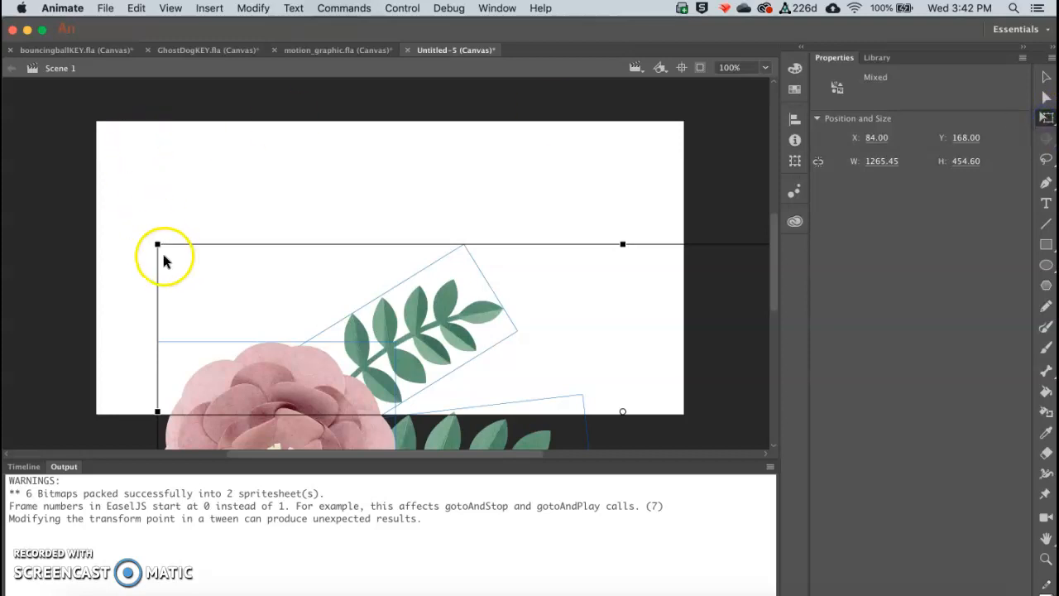
drag(163, 243, 331, 308)
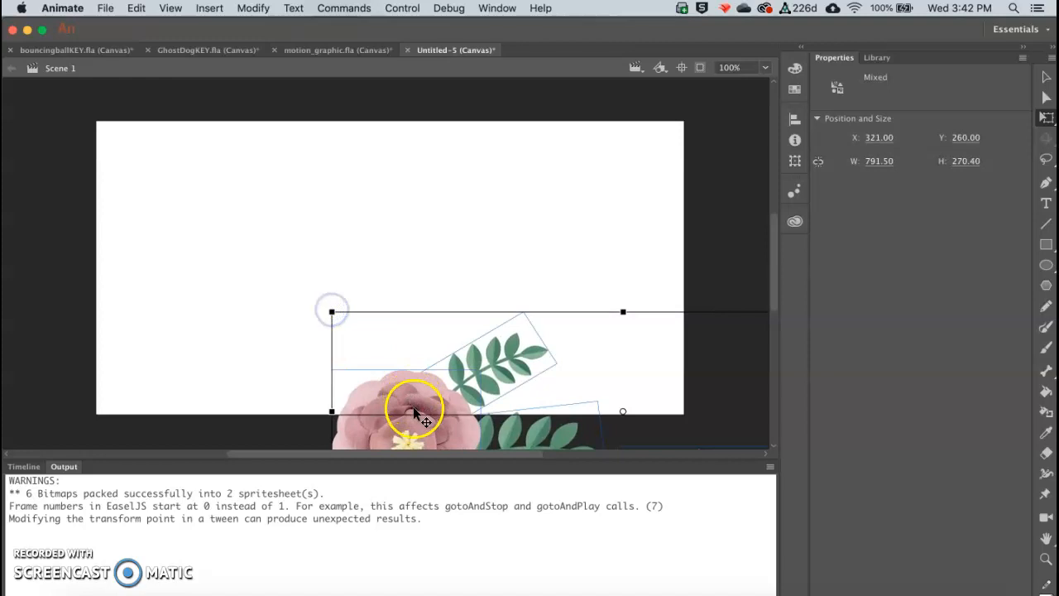
drag(428, 404, 211, 258)
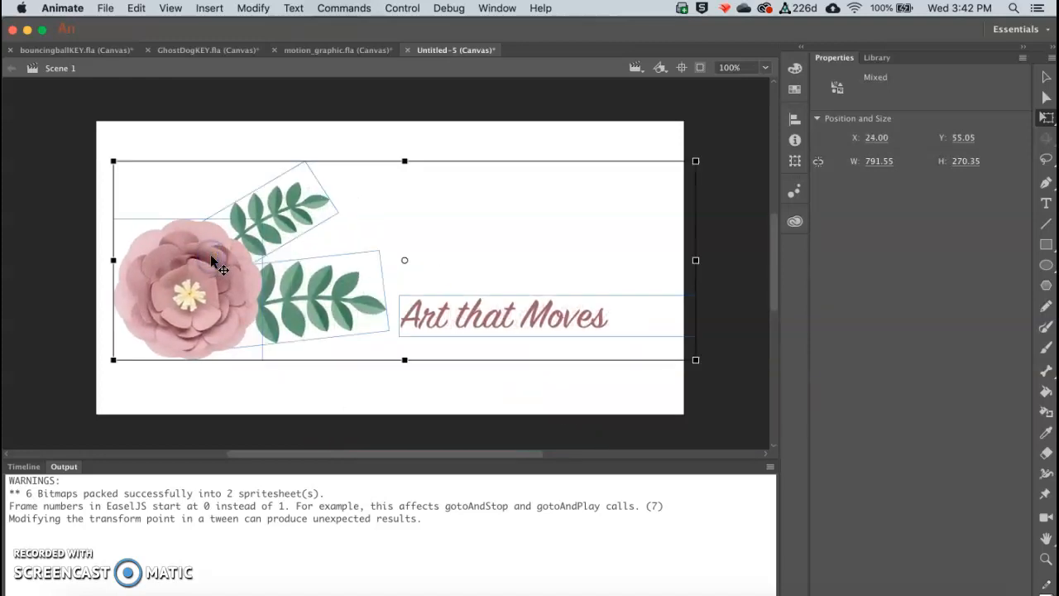
Show the timeline and add a new layer above the flower layer.
click(24, 466)
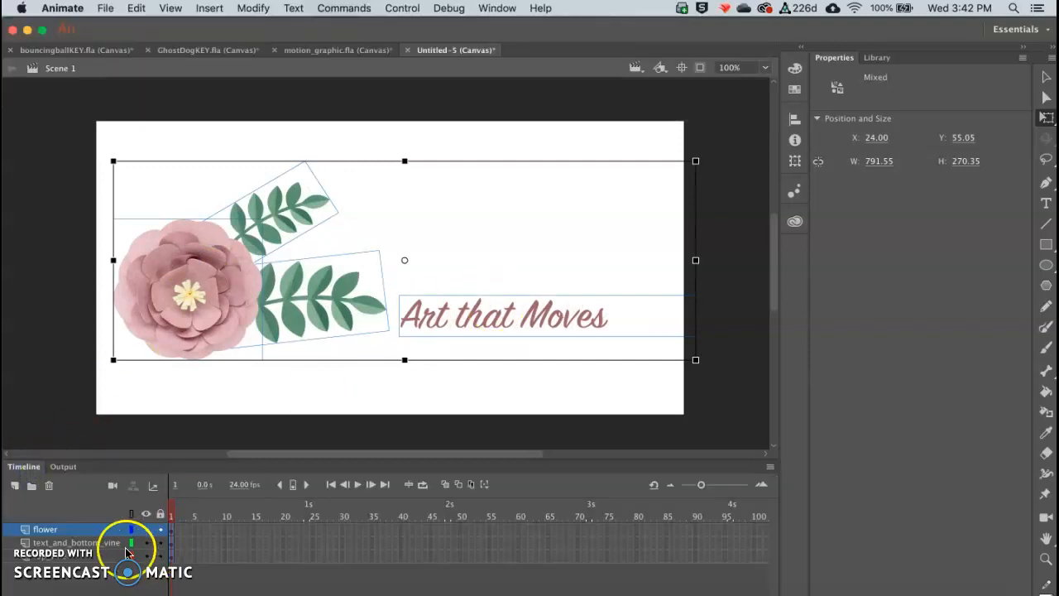
click(69, 543)
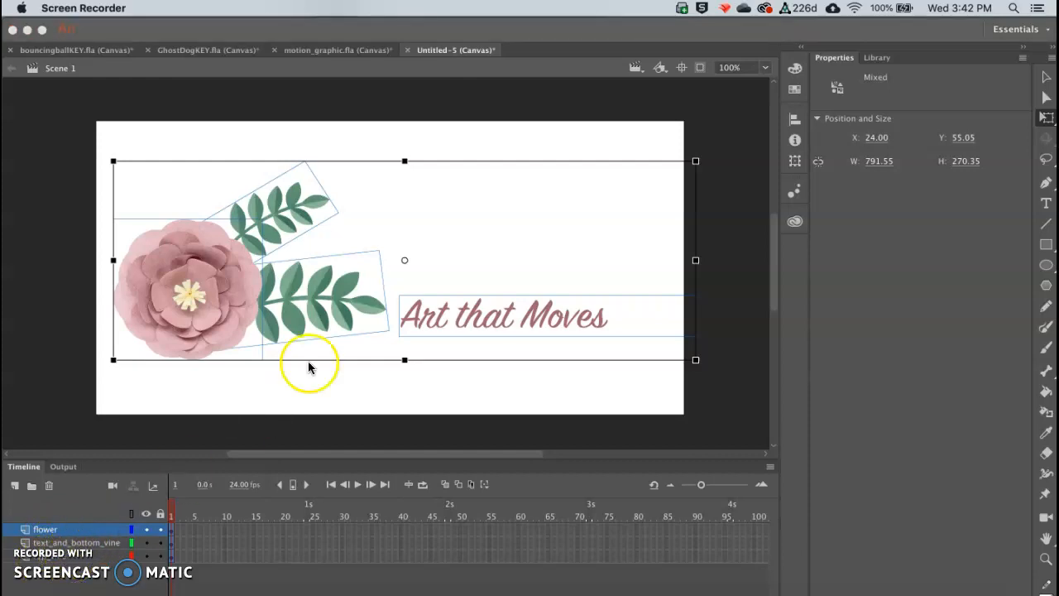
click(454, 282)
click(355, 292)
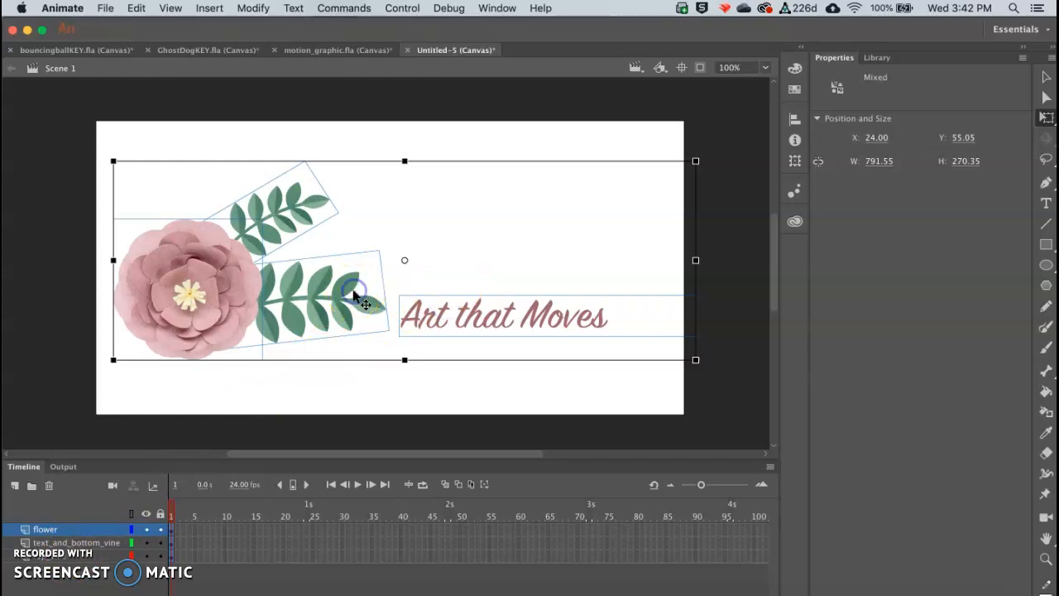
click(15, 491)
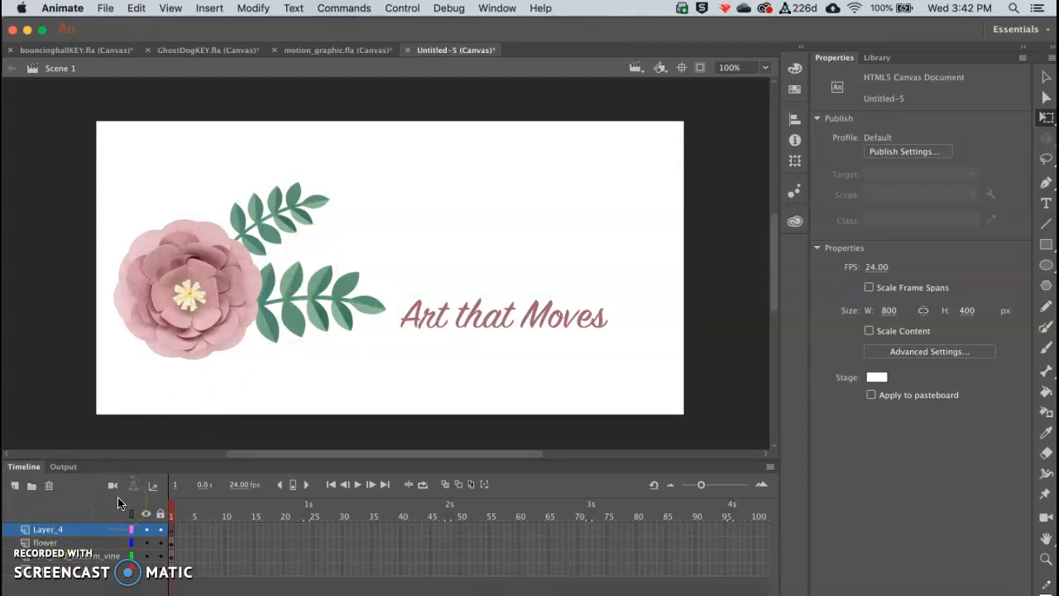
Cut the lower vine from the text_and_bottom_vine layer and paste it onto Layer_4.
click(269, 227)
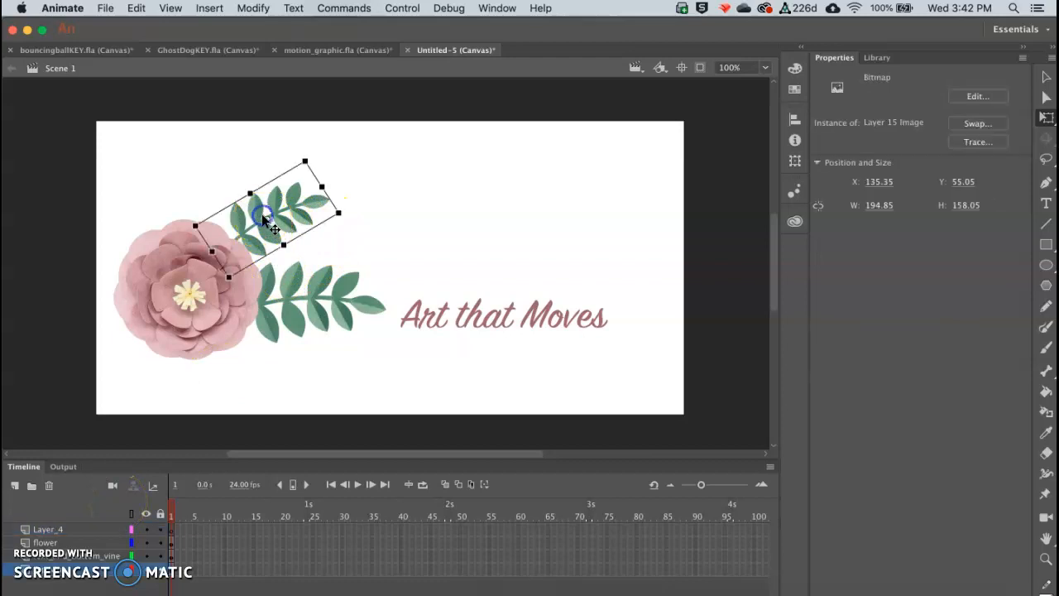
click(286, 298)
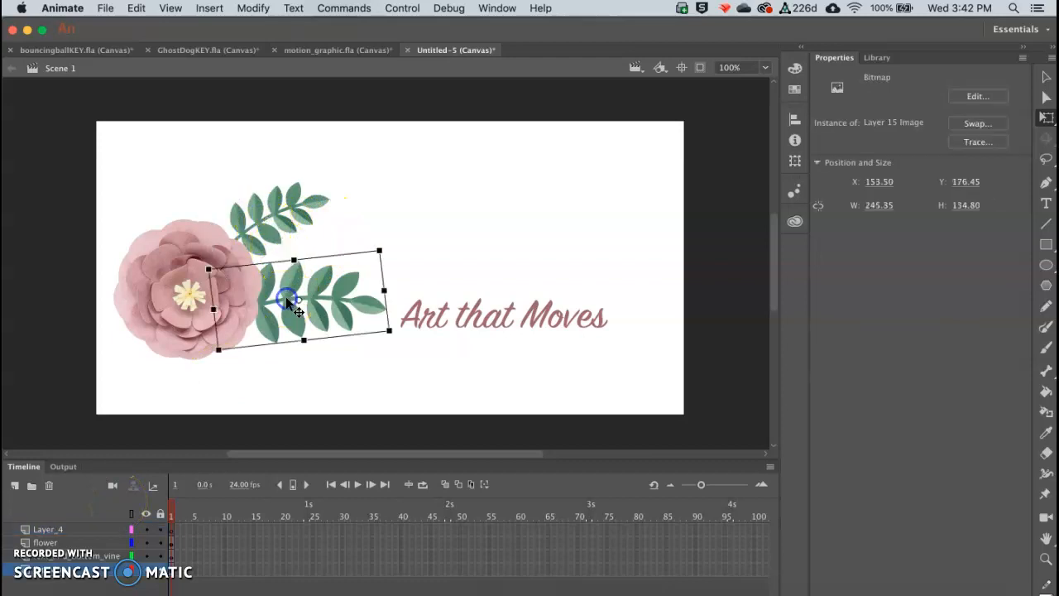
key(Delete)
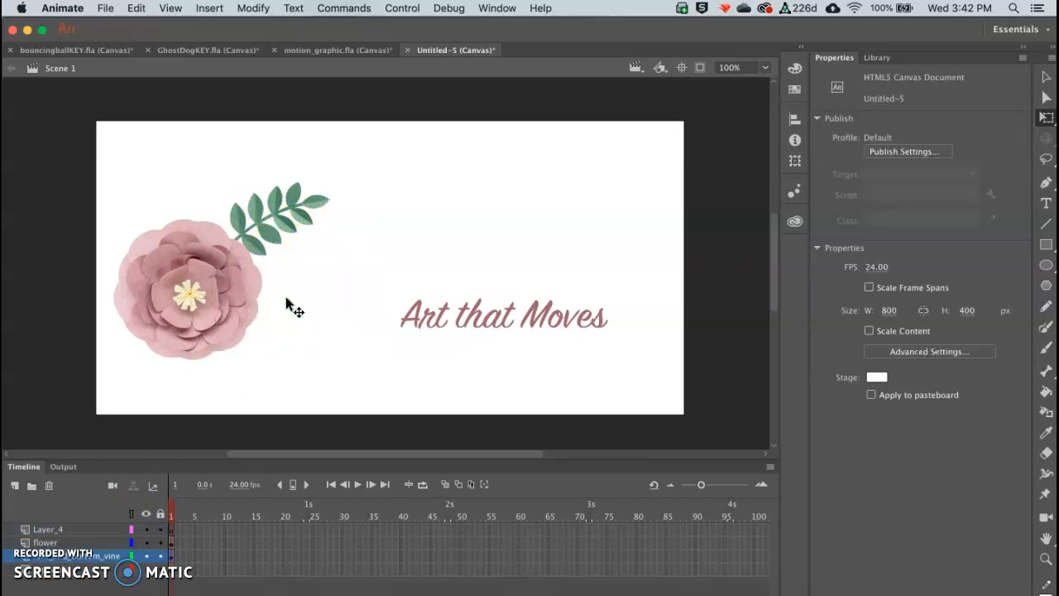
click(74, 530)
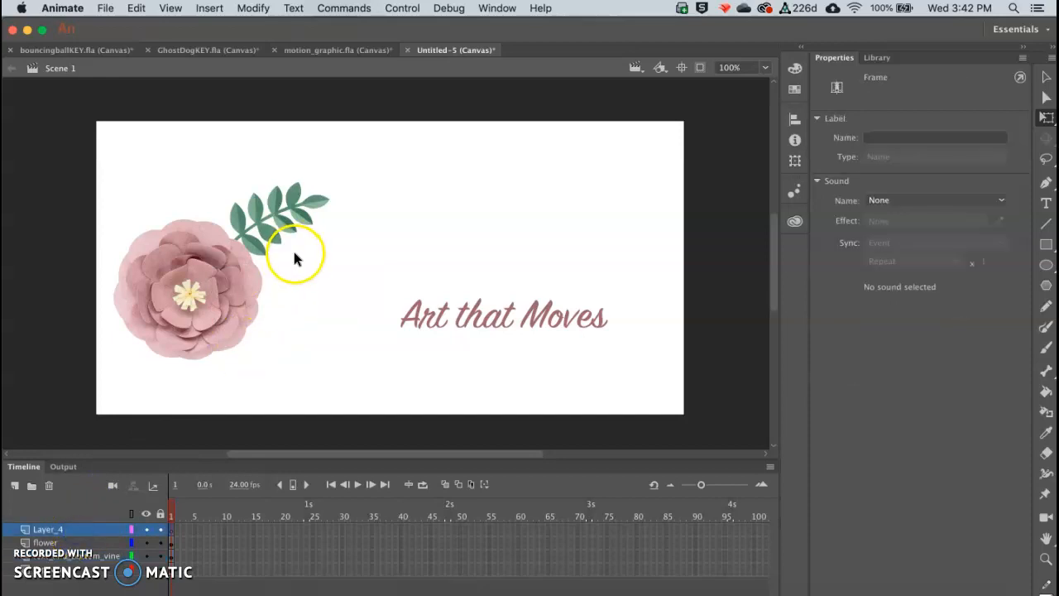
key(ctrl+v)
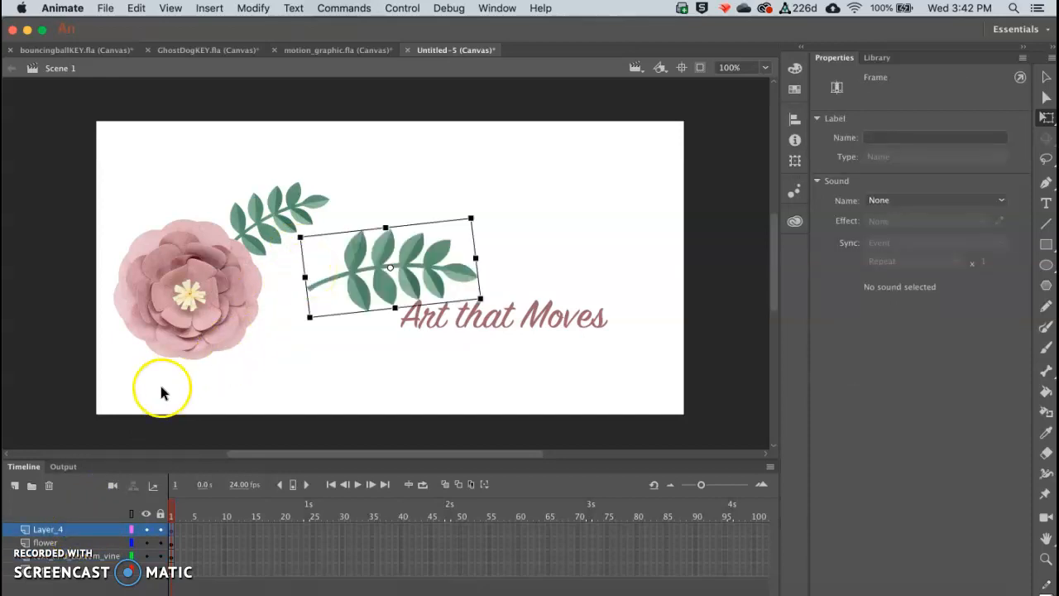
Rename Layer_4 as bottom_vine and move its vine against the flower at about X 203, Y 165.
double_click(60, 529)
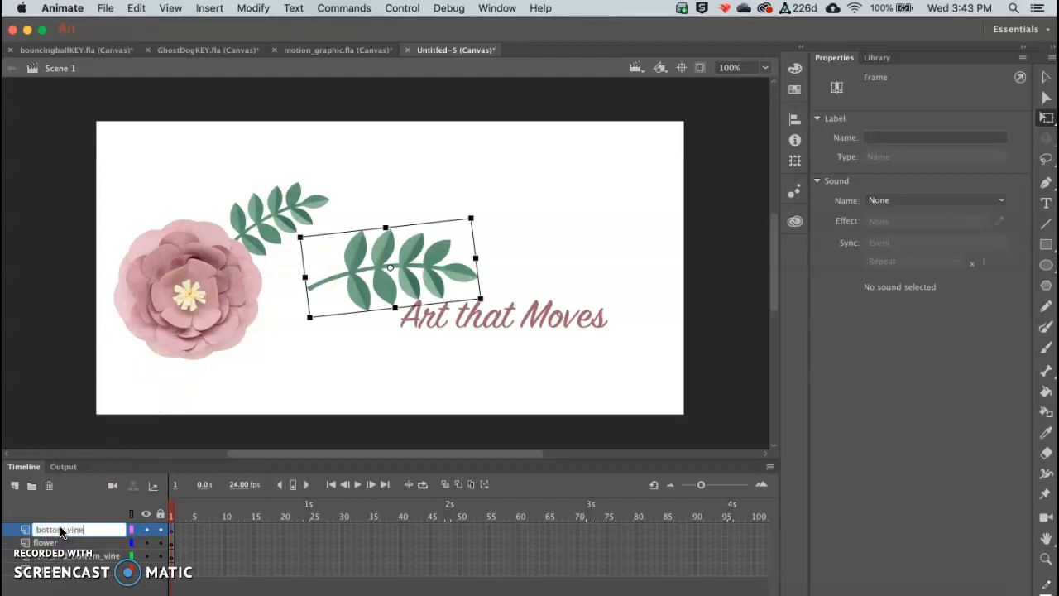
key(Return)
key(Return)
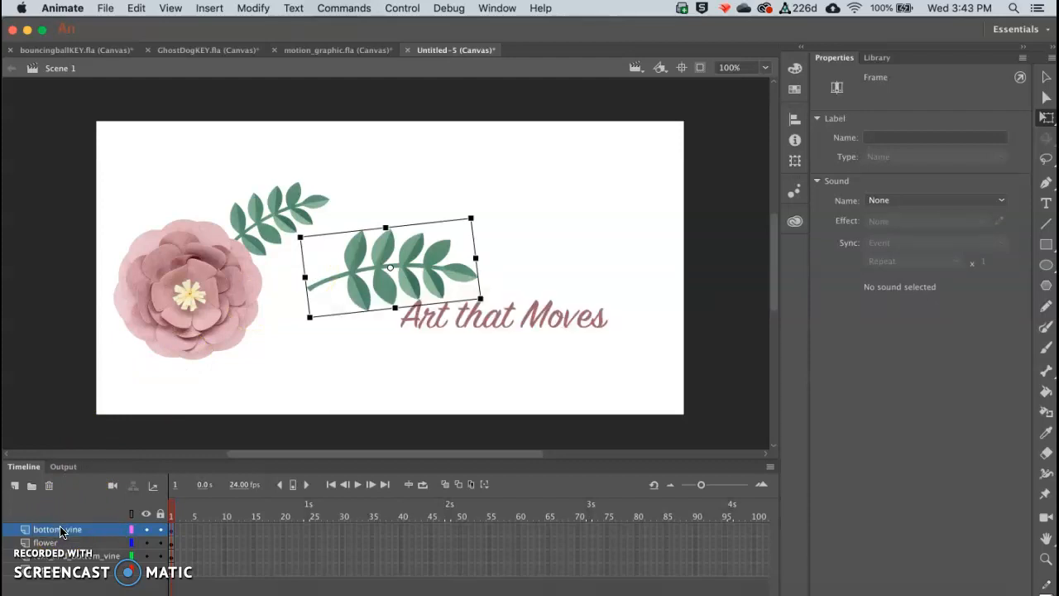
drag(364, 283, 313, 309)
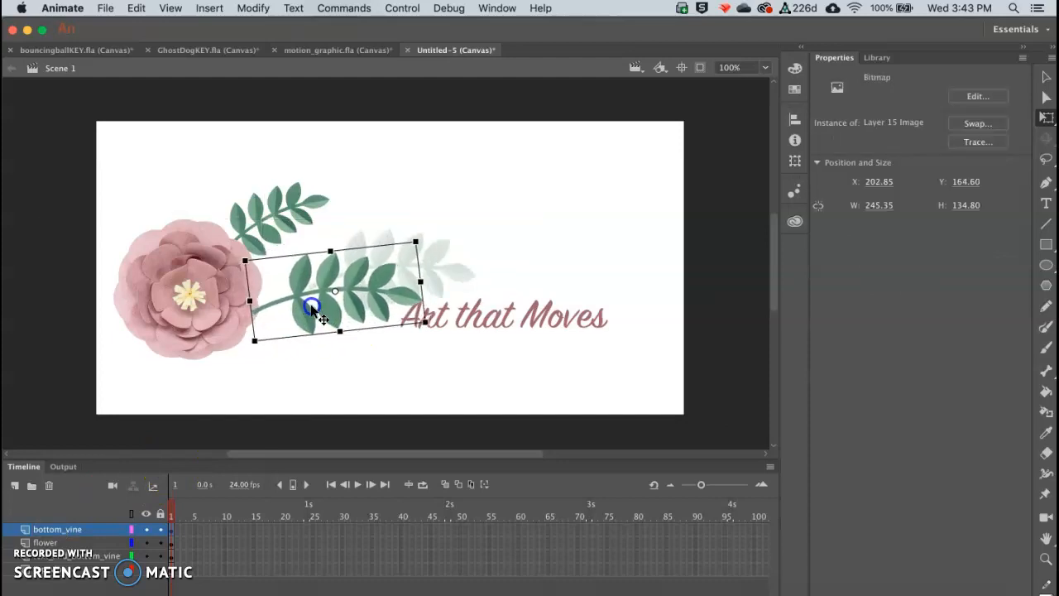
Place the bottom_vine layer directly above top_vine and rename the text_and_bottom_vine layer as text.
click(52, 530)
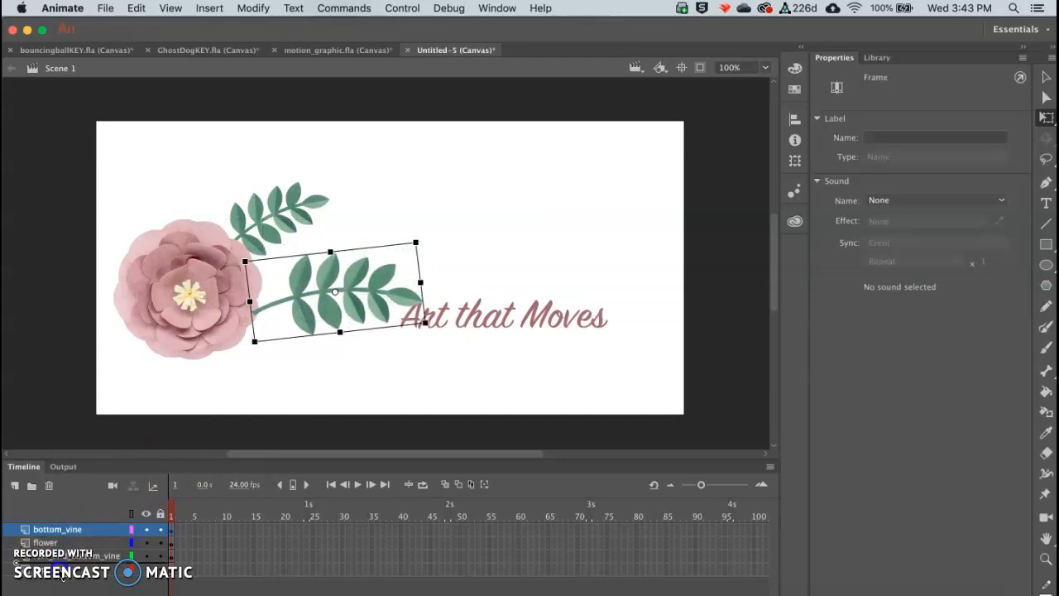
drag(62, 578, 60, 579)
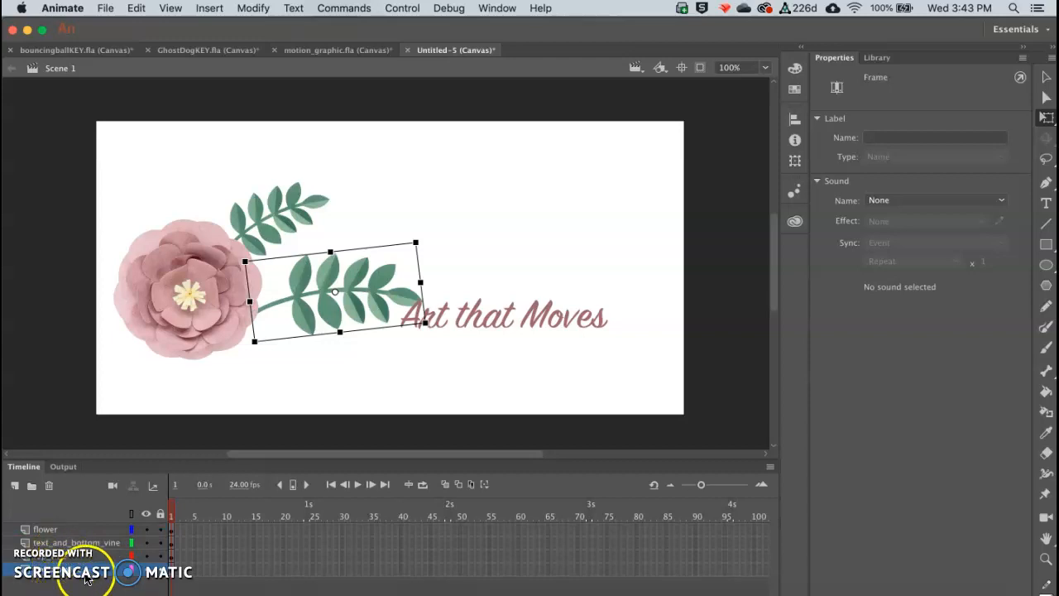
click(89, 563)
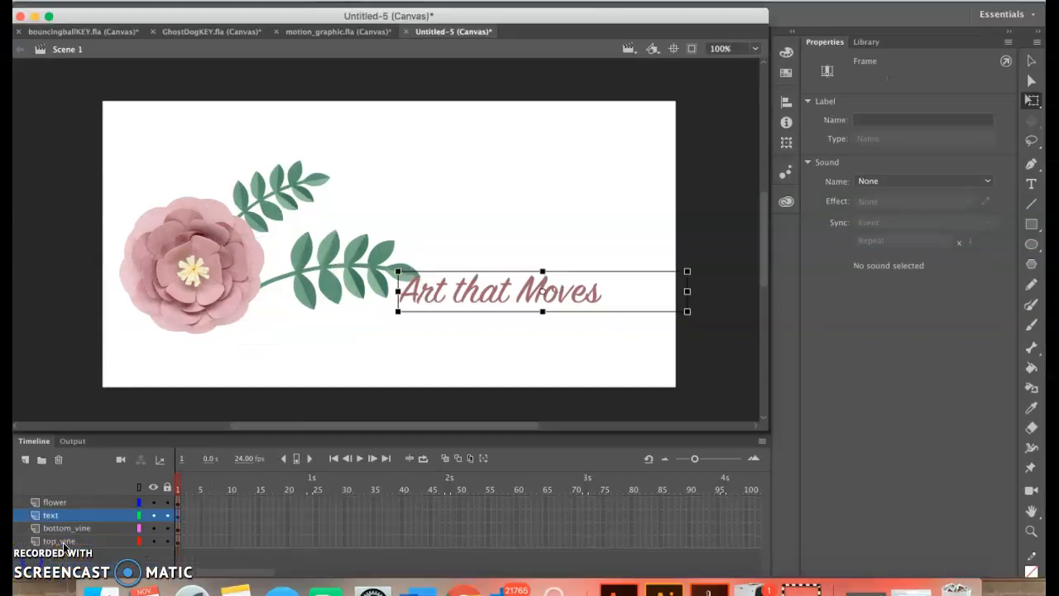
Move the "Art that Moves" text below the lower vine, to about X 347, Y 290.
click(67, 520)
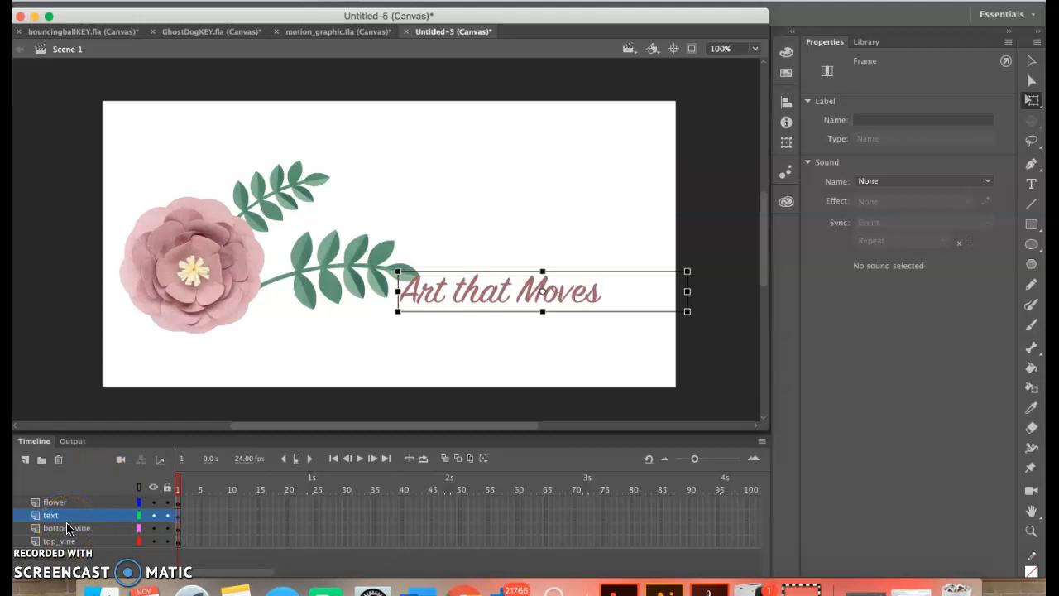
click(472, 282)
drag(473, 284, 422, 321)
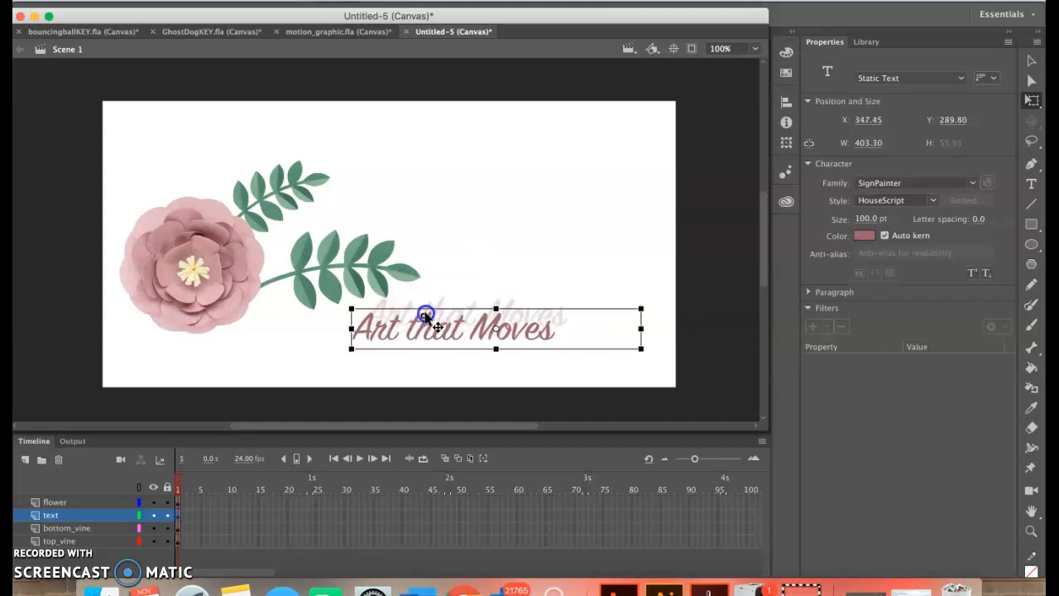
Convert the flower bitmap to a movie clip symbol named flower.
click(457, 255)
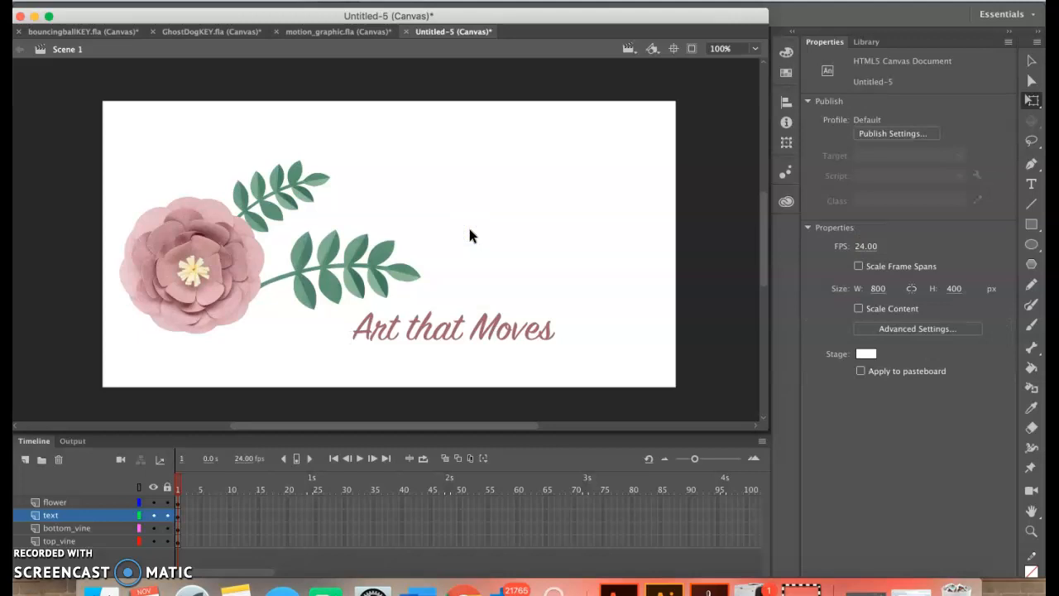
click(174, 243)
right_click(175, 245)
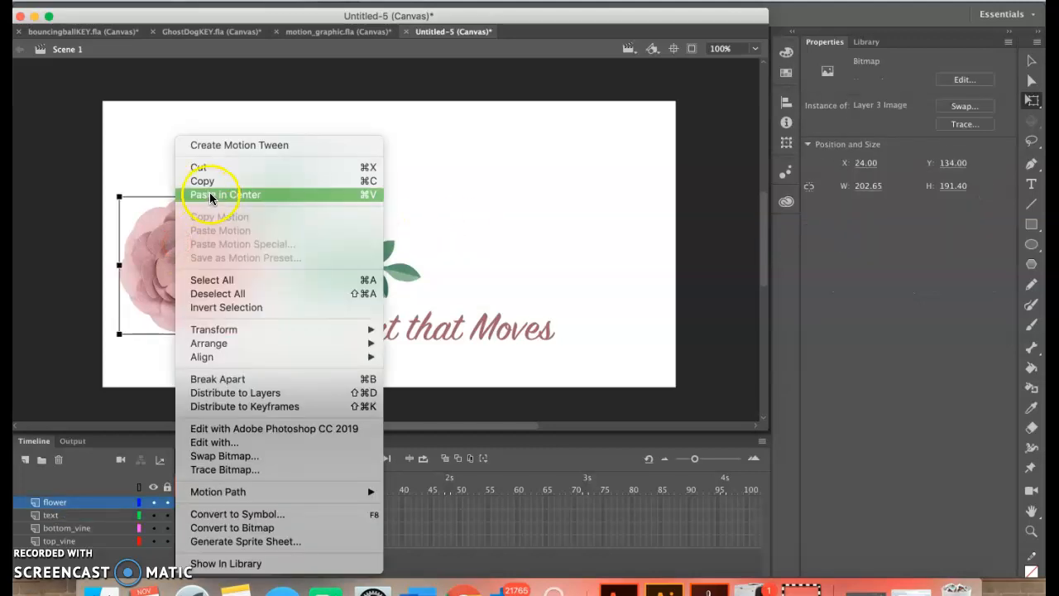
click(207, 514)
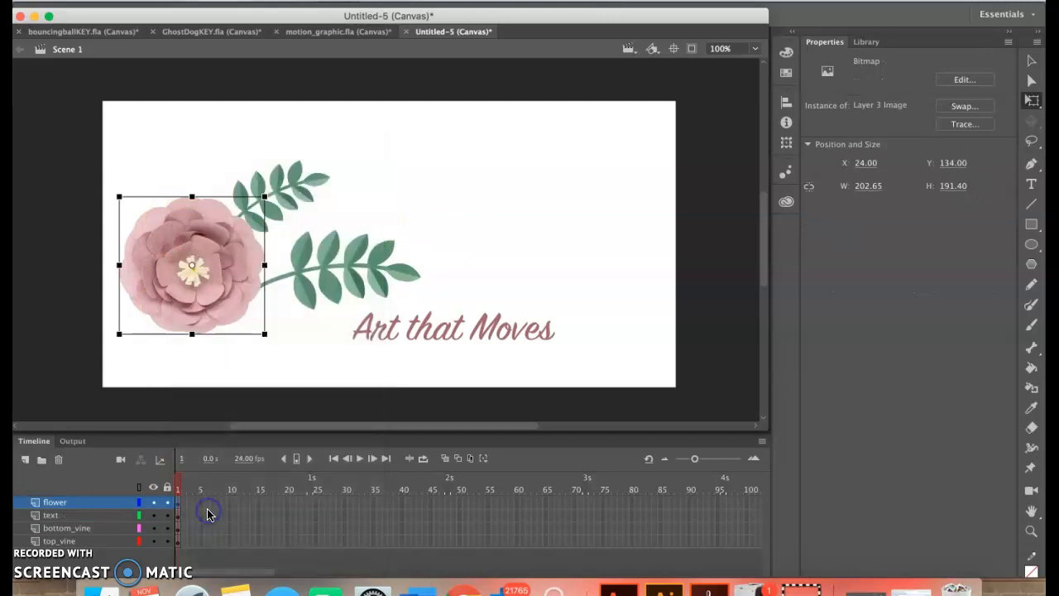
text(flower)
key(Return)
Convert the upper vine bitmap to a movie clip symbol named top vine.
click(283, 187)
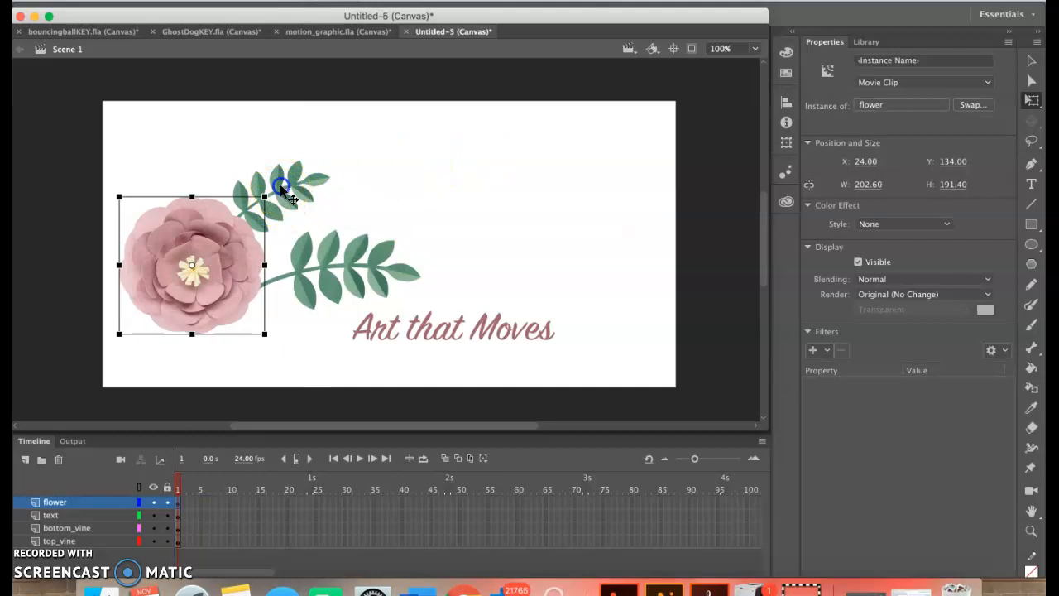
right_click(282, 187)
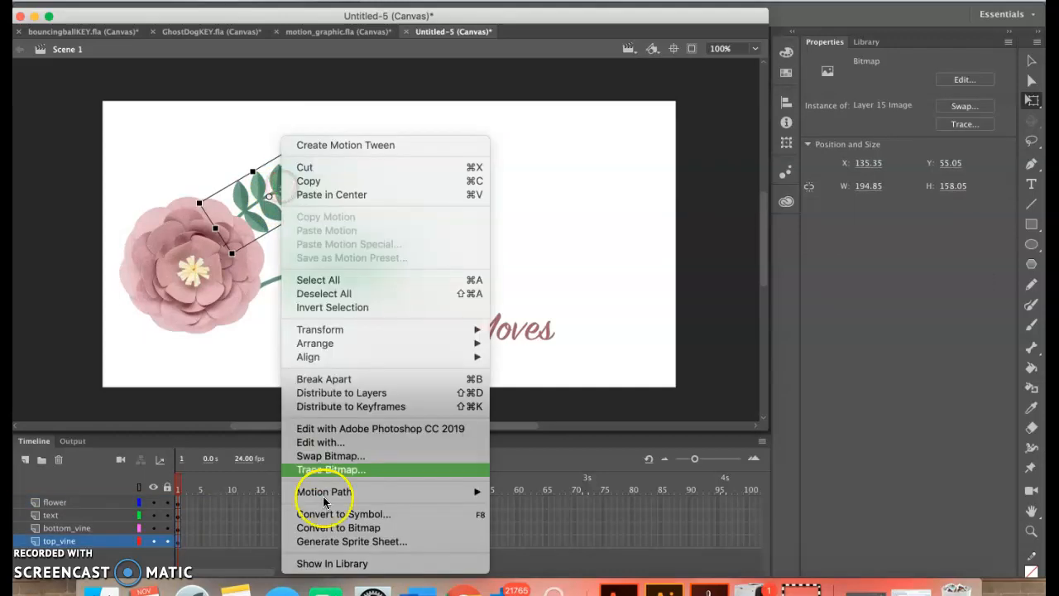
click(322, 518)
text(top vine)
key(Return)
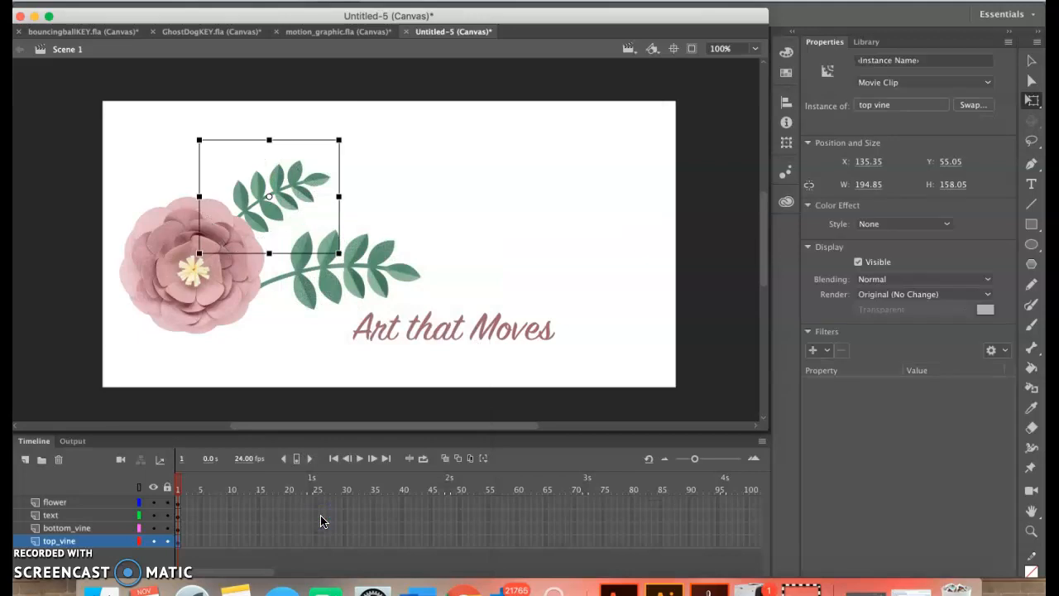
Convert the lower vine bitmap to a movie clip symbol named bottom vine.
click(360, 275)
right_click(360, 276)
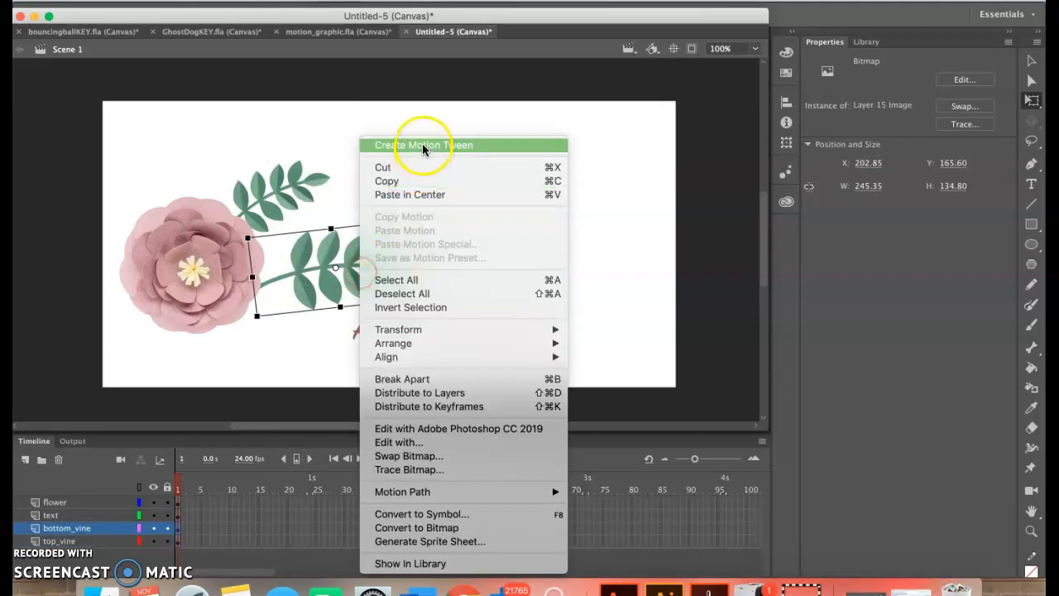
click(405, 515)
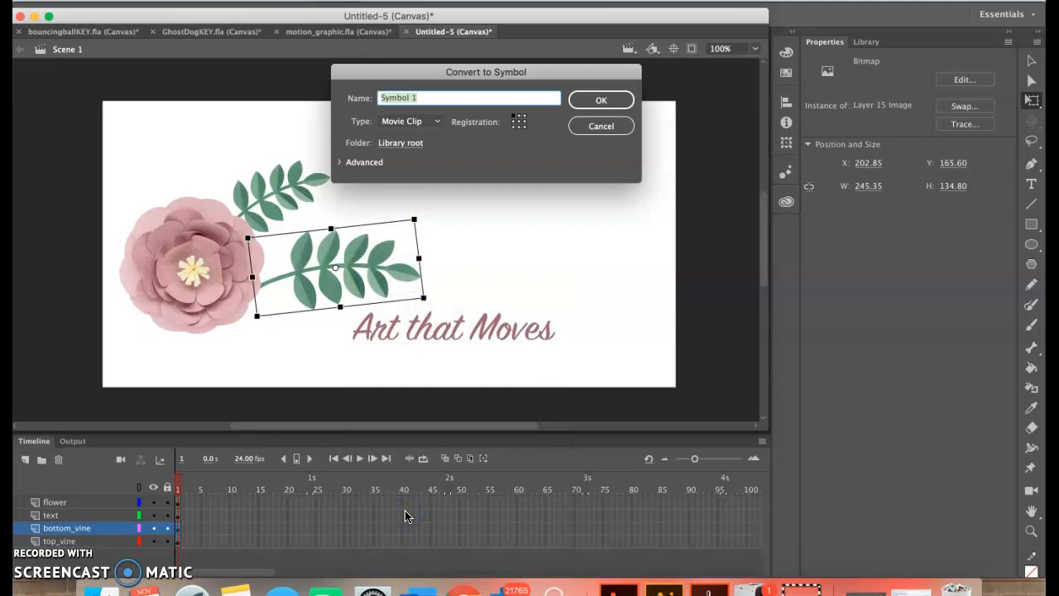
text(bottom vine)
key(Return)
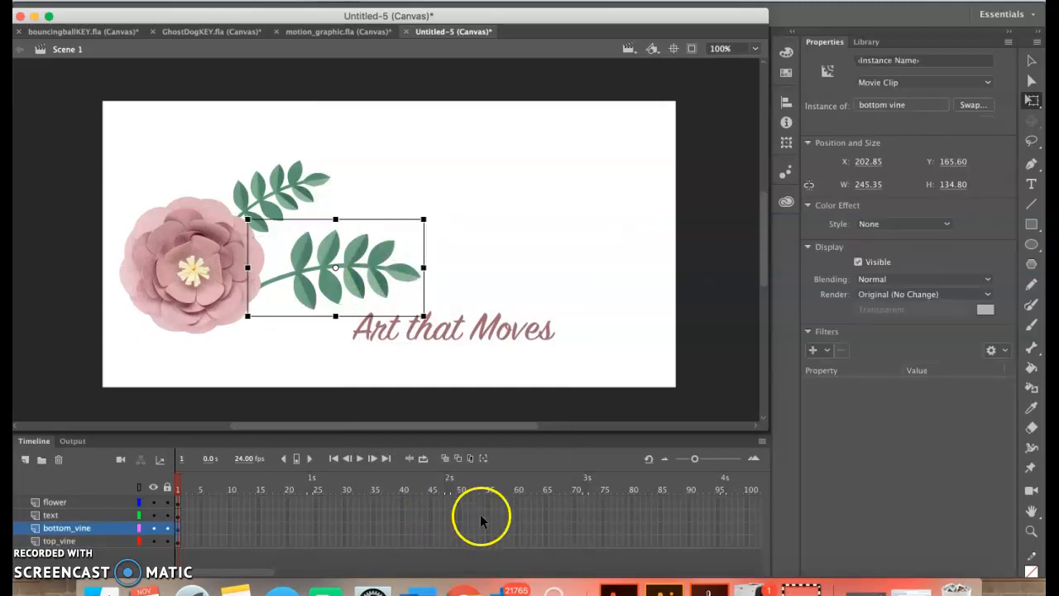
Convert the "Art that Moves" text to a movie clip symbol named text.
click(438, 335)
right_click(439, 334)
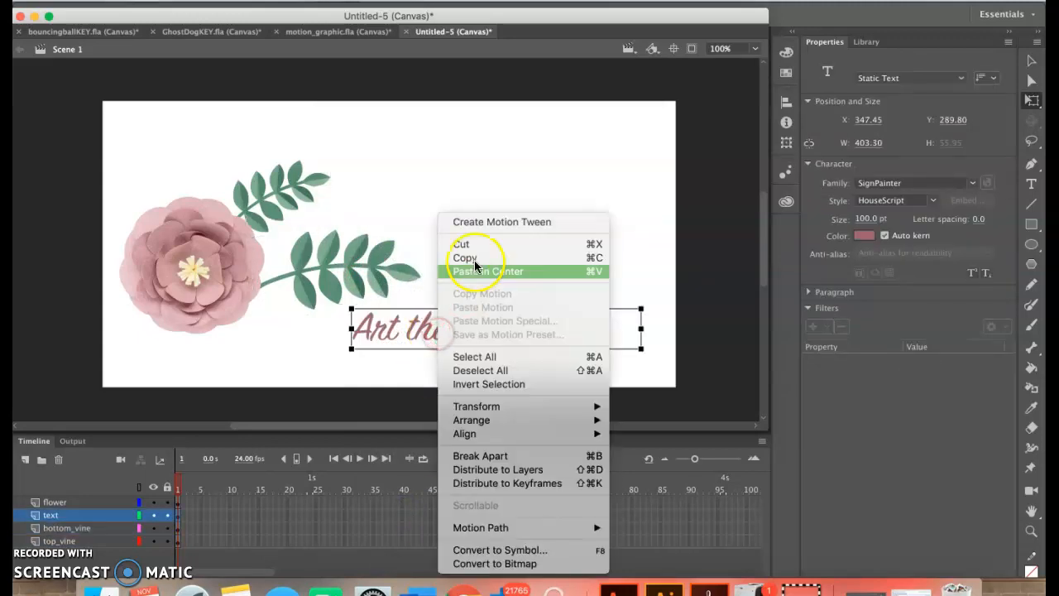
click(488, 559)
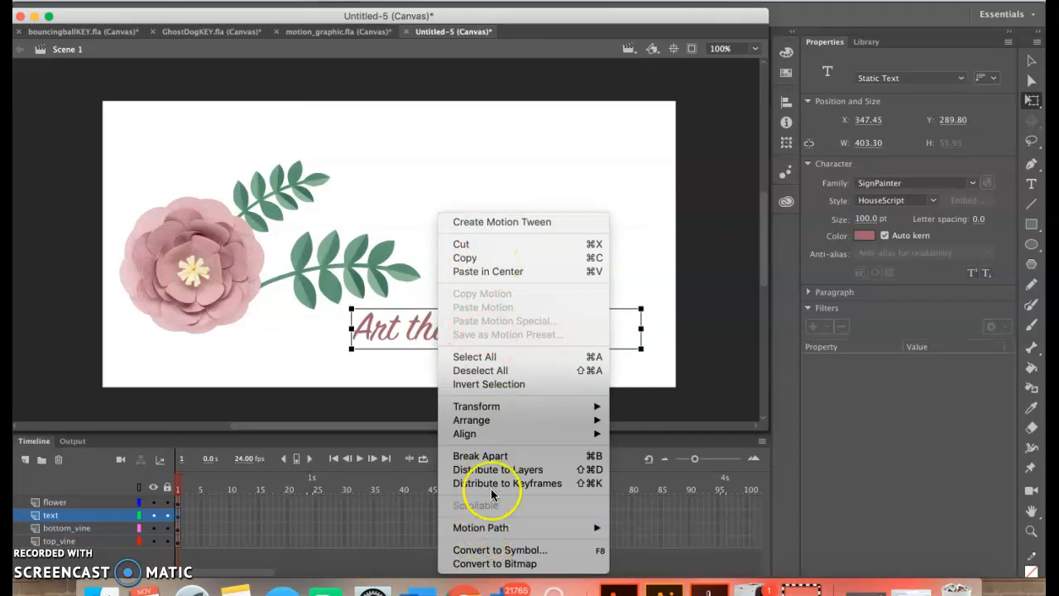
click(487, 553)
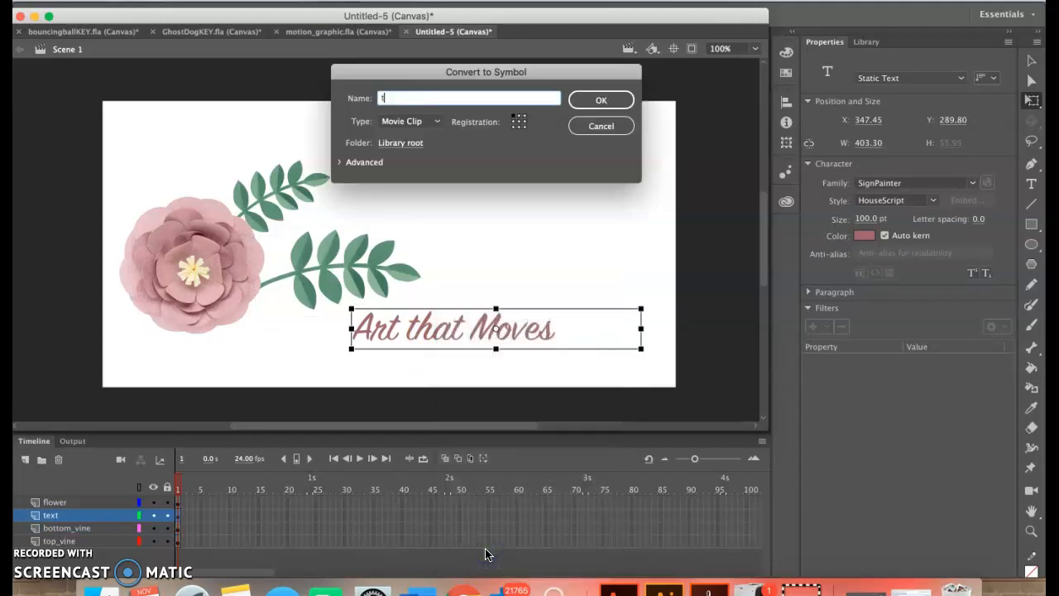
key(Return)
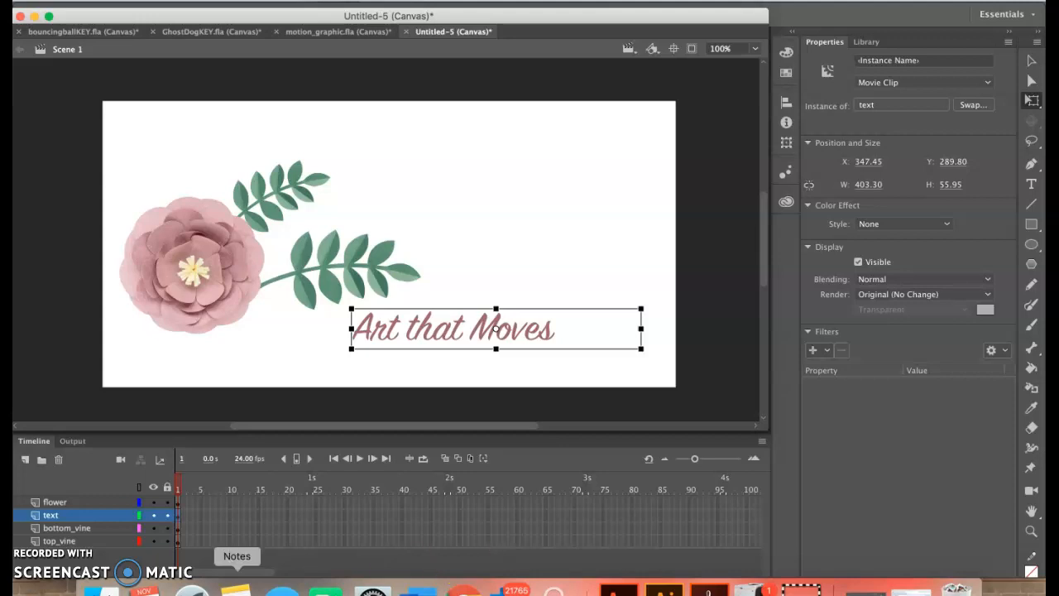
Add a layer directly above the text layer and name it text_mask.
click(24, 461)
double_click(73, 515)
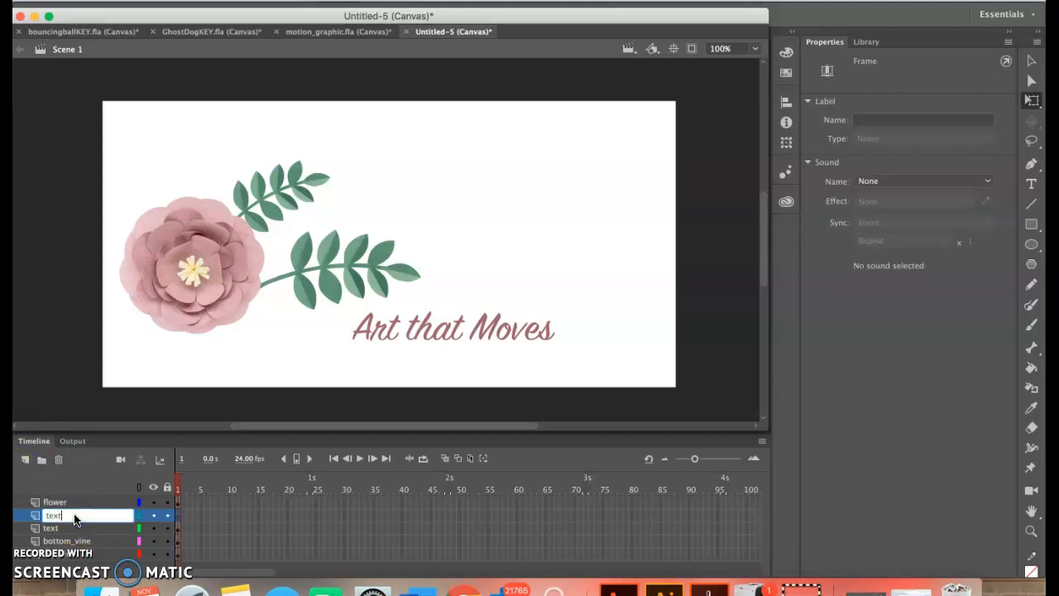
text(text mask)
key(Return)
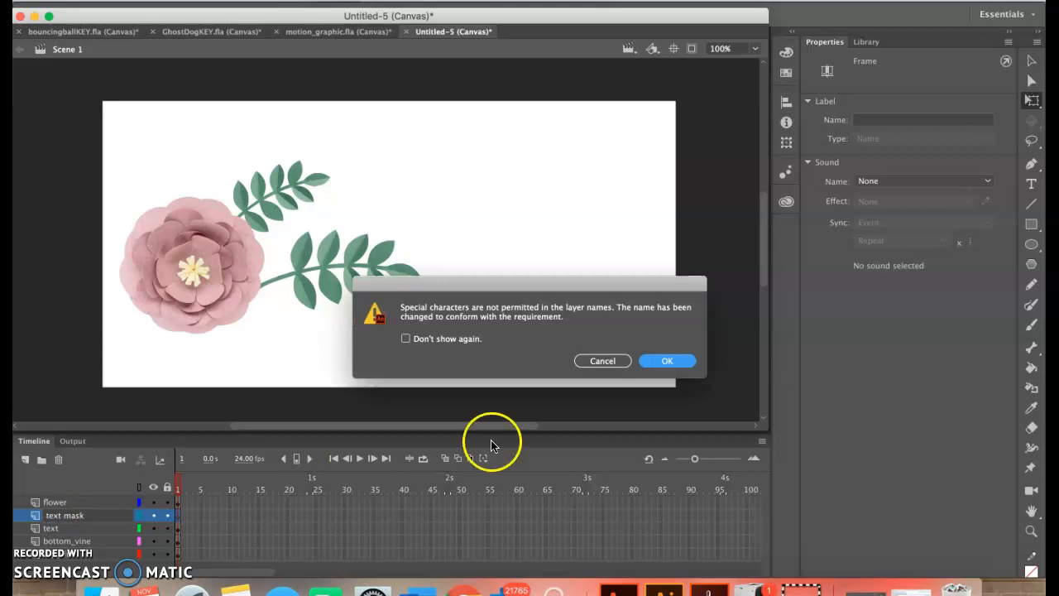
click(684, 359)
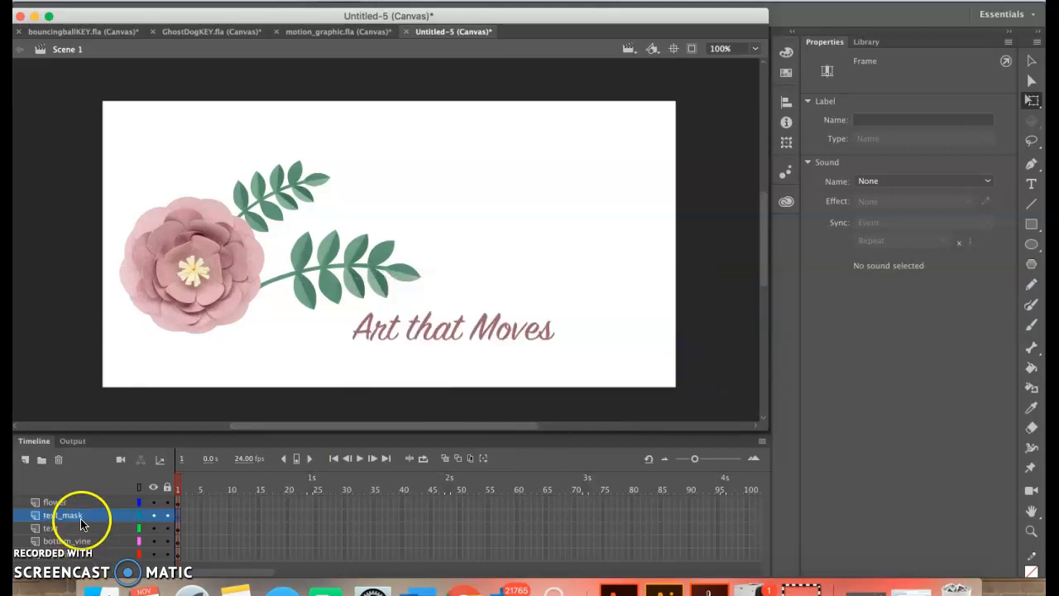
Add a layer named top_vine_mask and place it below bottom_vine, directly above the top_vine layer.
click(26, 461)
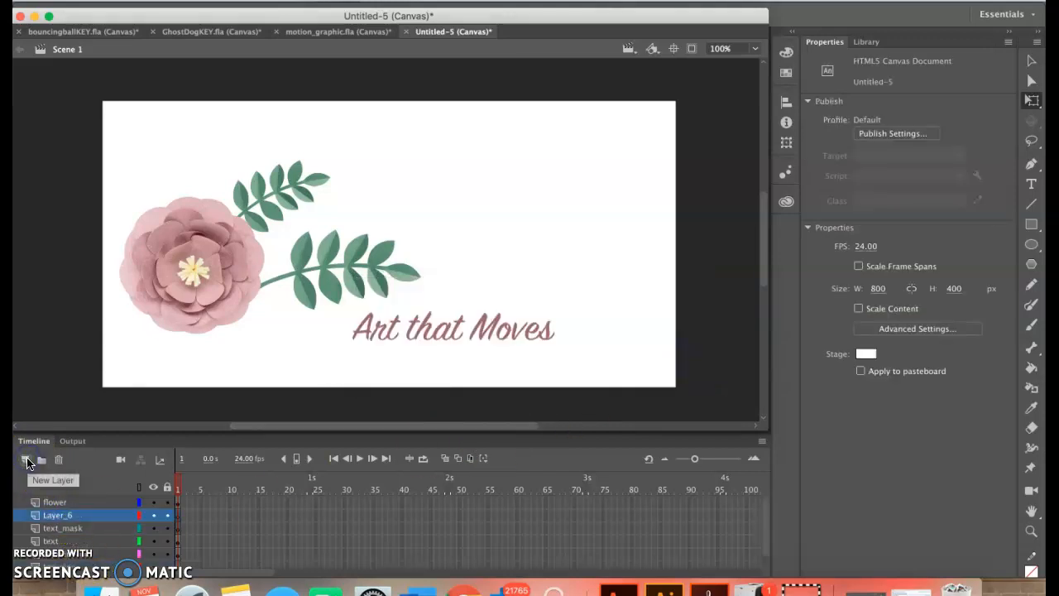
click(65, 514)
double_click(65, 515)
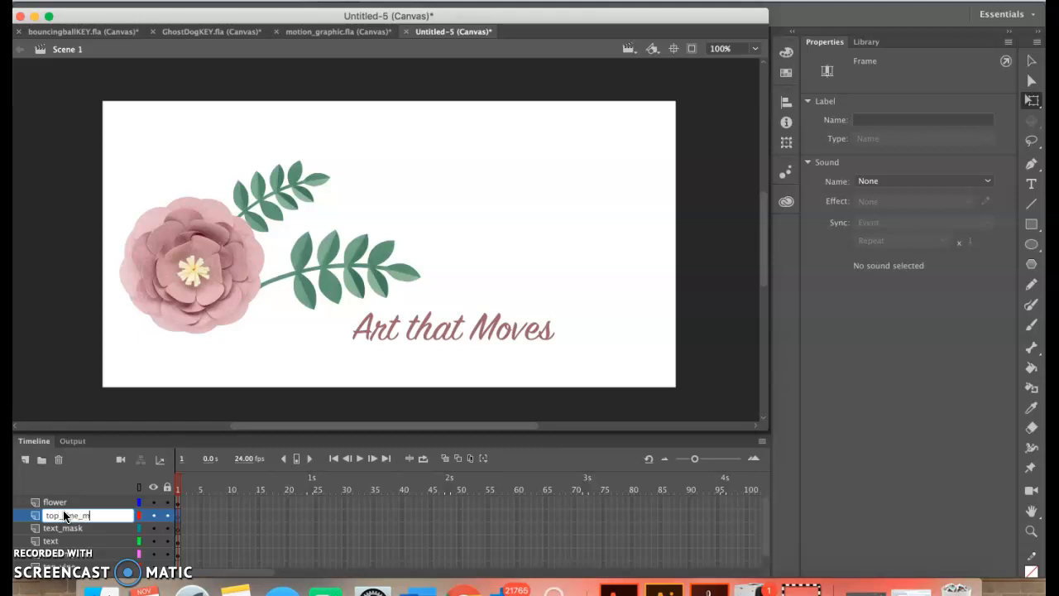
key(Return)
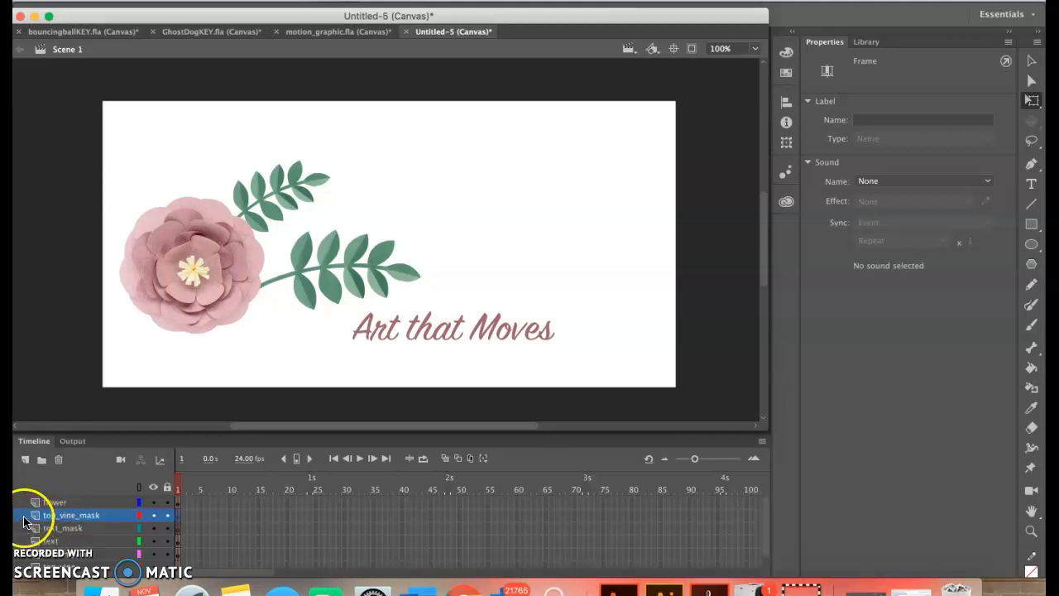
drag(22, 562, 25, 559)
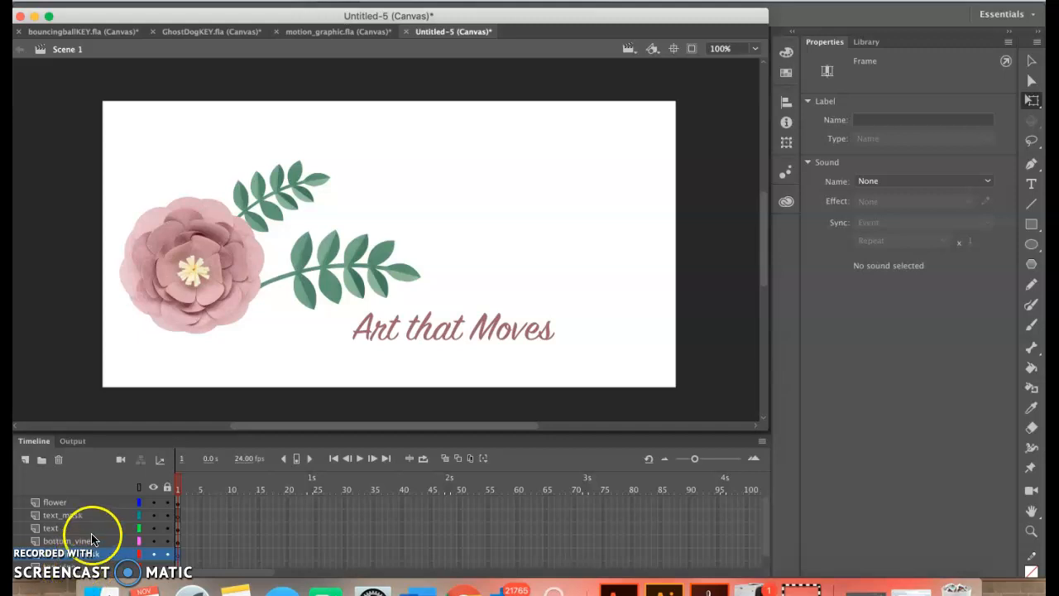
On the text_mask layer, draw a rectangle about 318 by 65 px that completely covers the "Art that Moves" text.
click(77, 514)
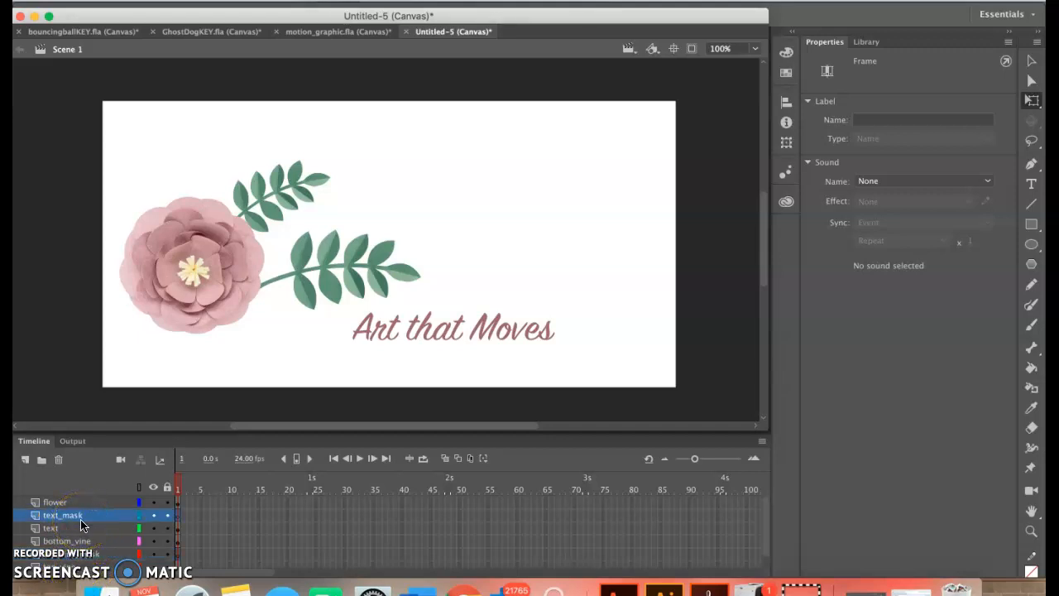
click(88, 516)
click(1034, 230)
click(947, 125)
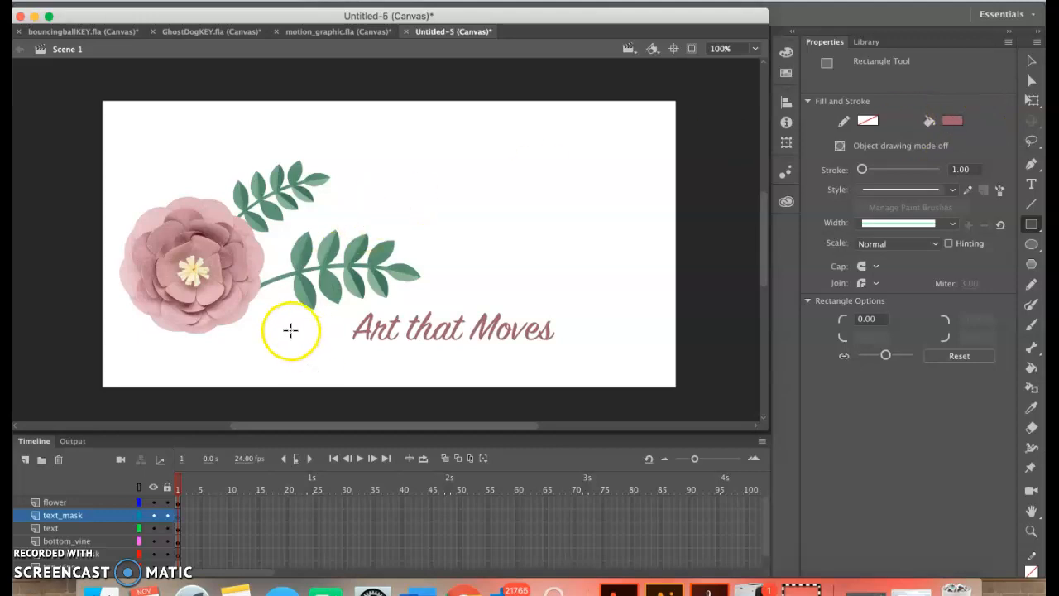
drag(267, 253, 637, 362)
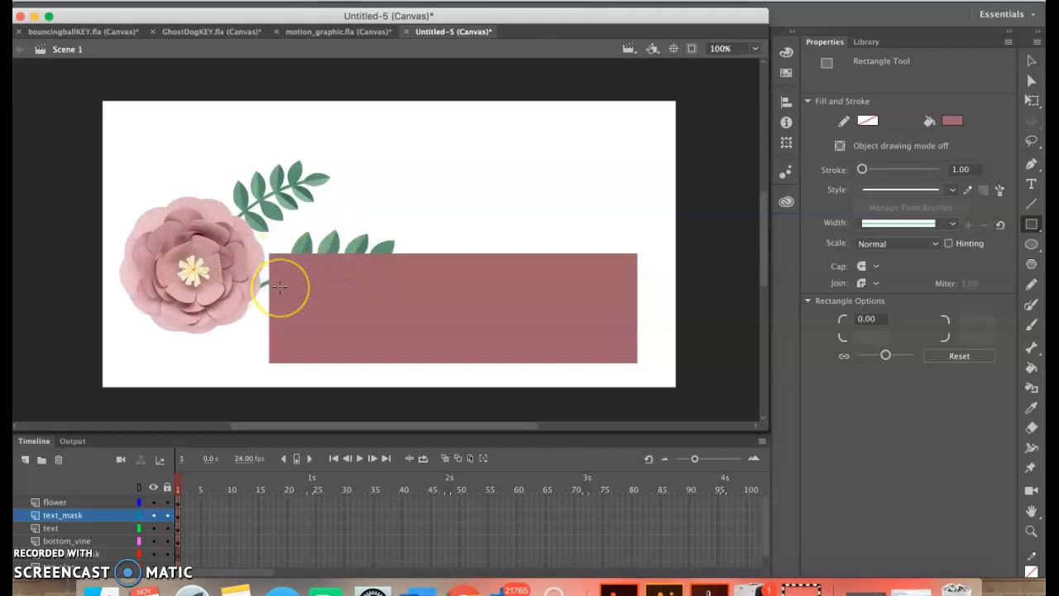
key(super+z)
drag(352, 309, 579, 355)
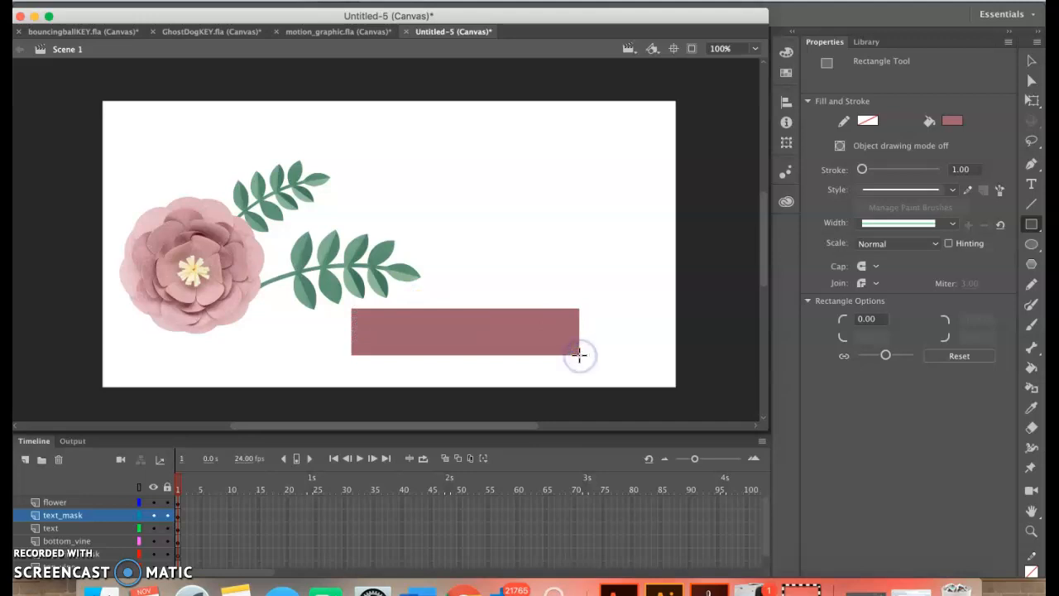
Select the rectangle covering the text and open the Convert to Symbol settings for it.
click(507, 338)
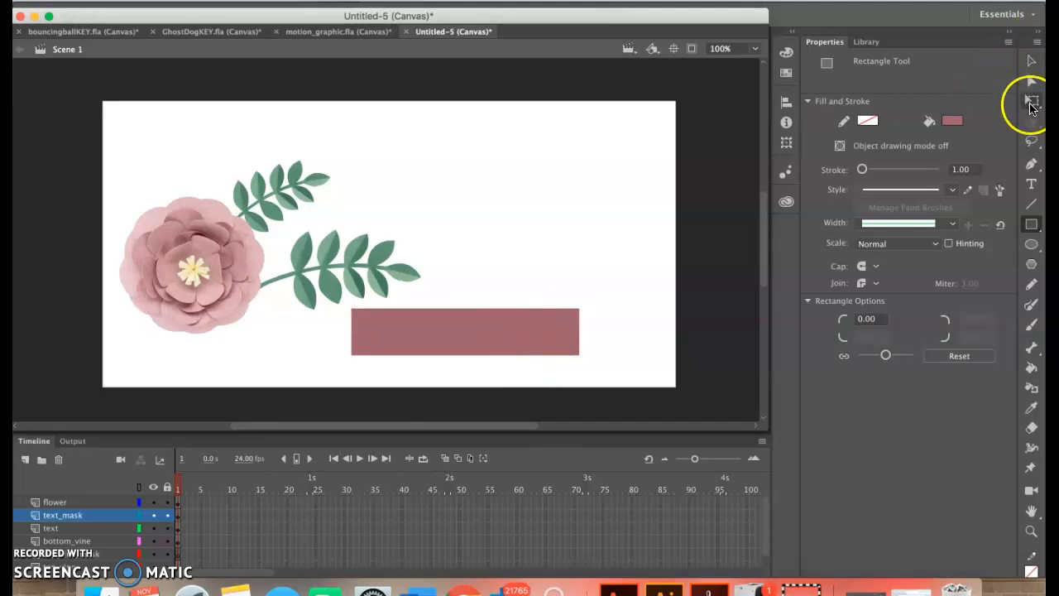
click(1032, 62)
click(416, 319)
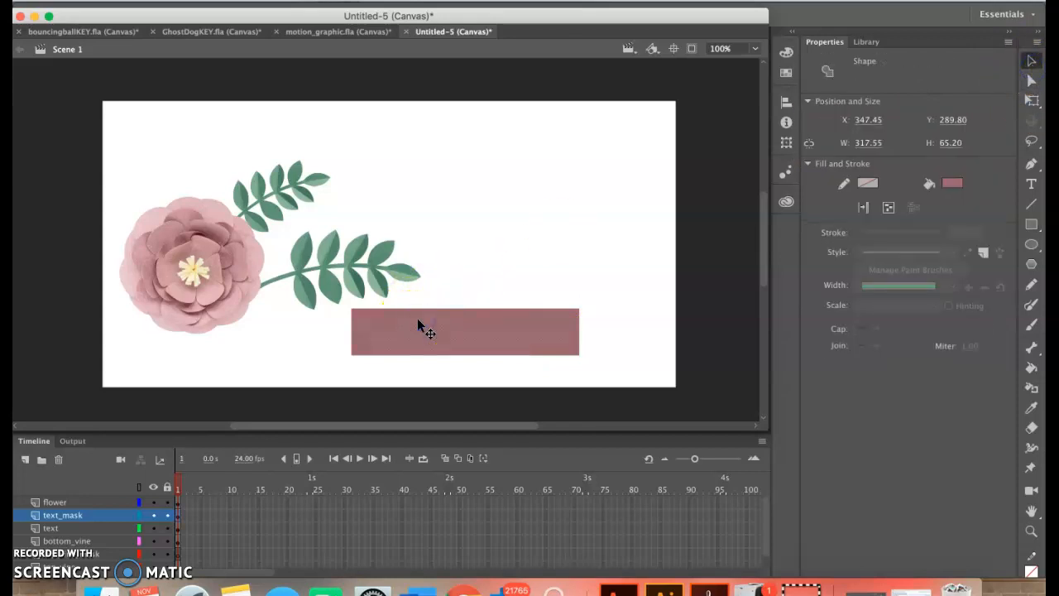
key(F8)
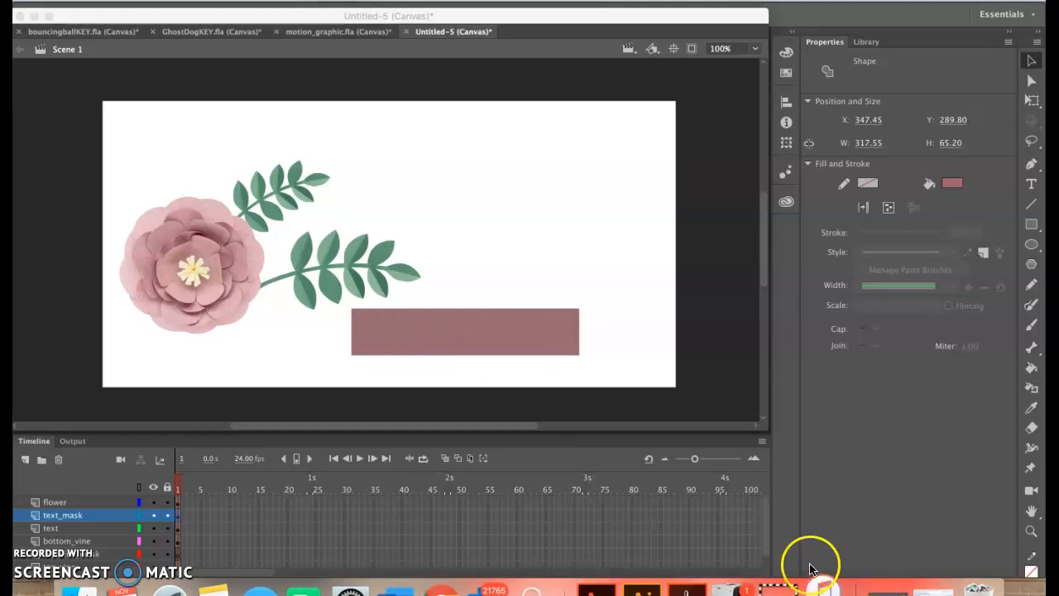
right_click(474, 348)
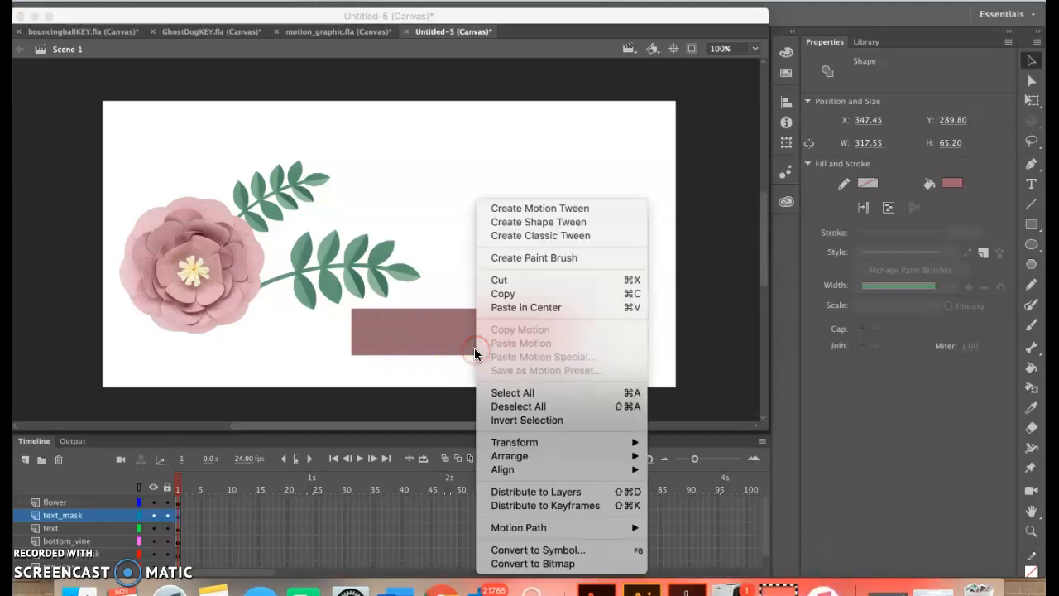
click(534, 550)
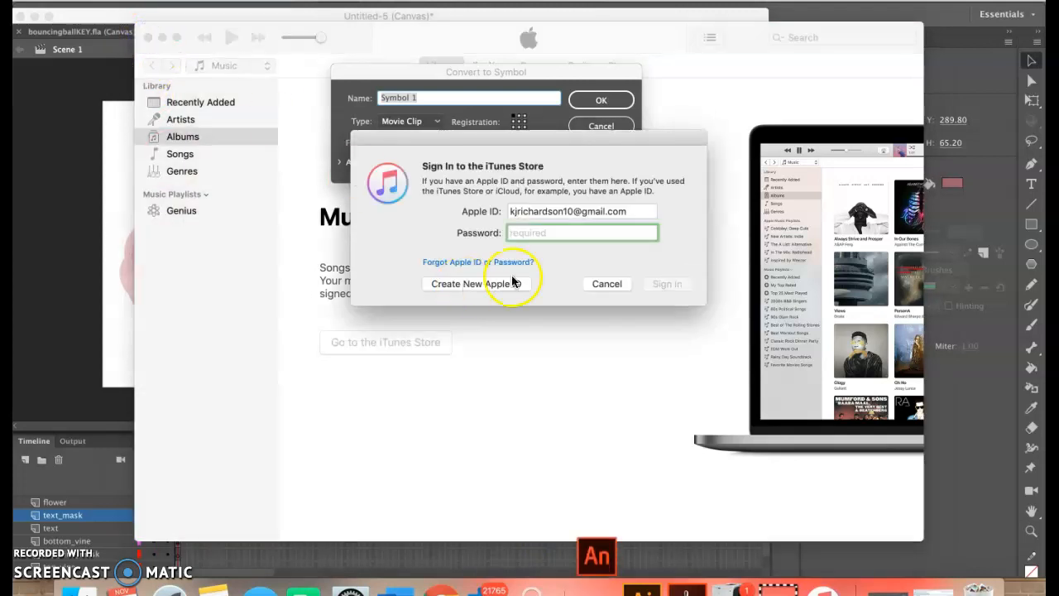
Cancel the iTunes sign-in requests and dismiss the iTunes window to return to the symbol conversion.
click(603, 283)
click(148, 38)
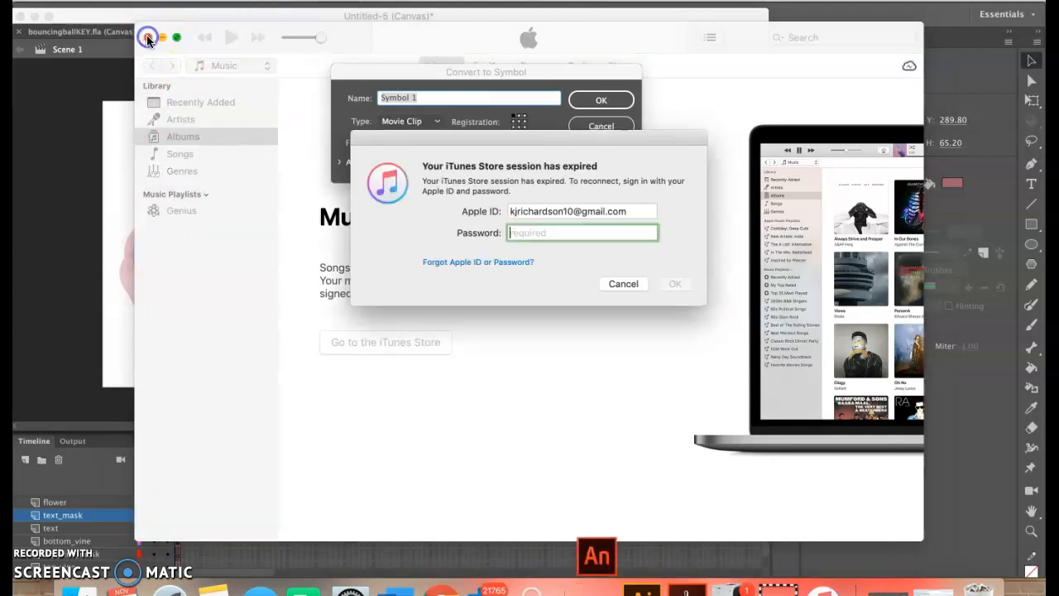
click(623, 283)
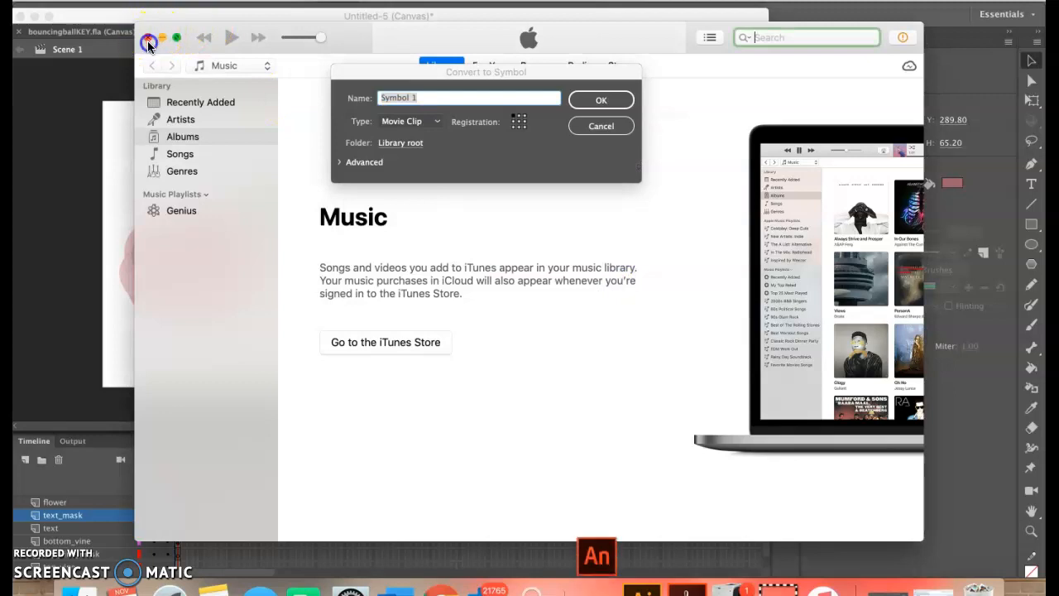
click(162, 38)
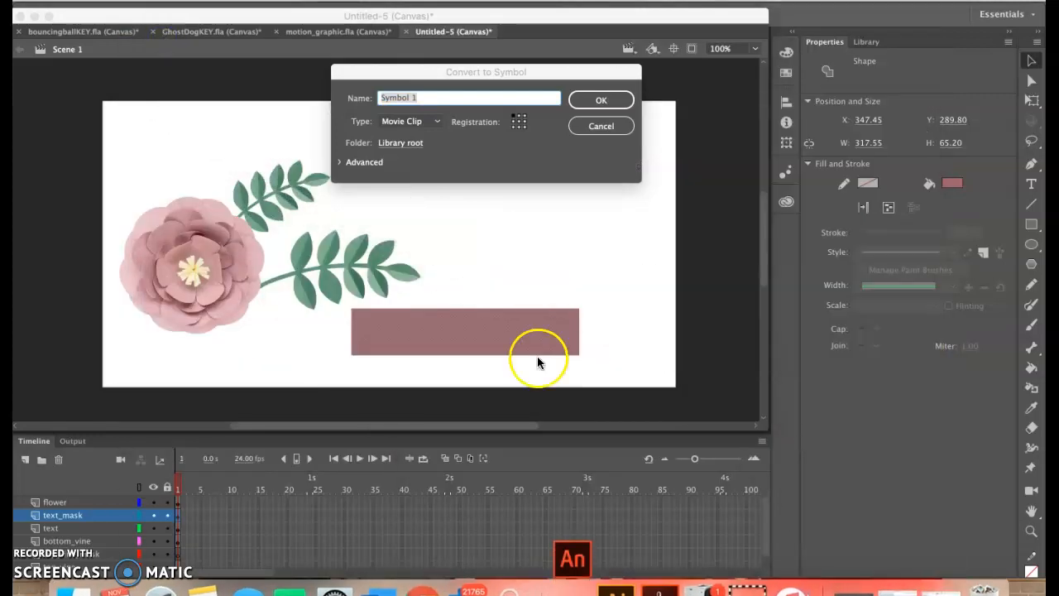
click(623, 286)
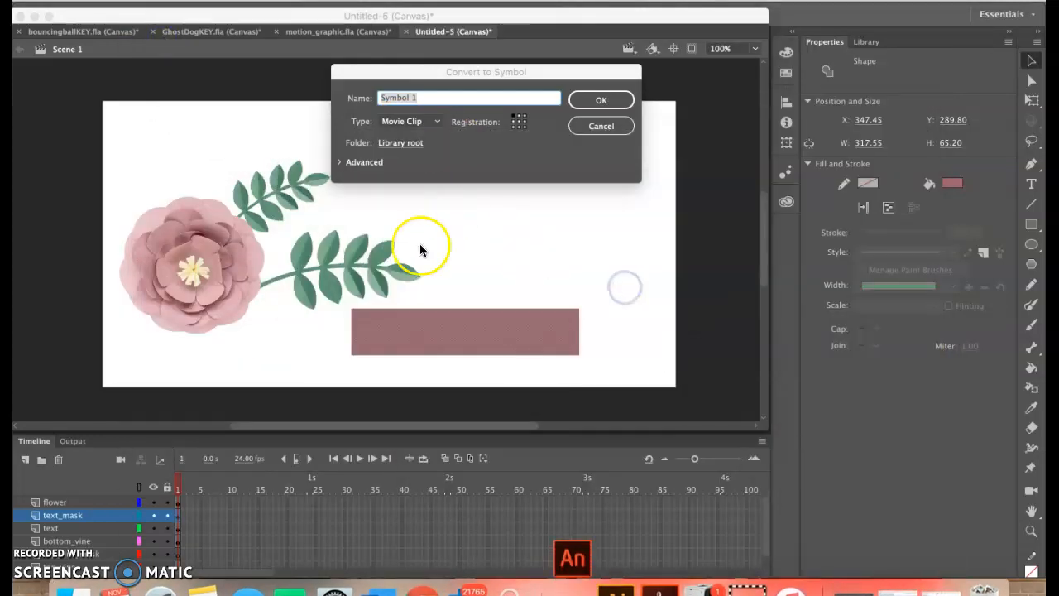
Name the rectangle's movie clip symbol text mask and finish the conversion.
click(433, 98)
triple_click(433, 98)
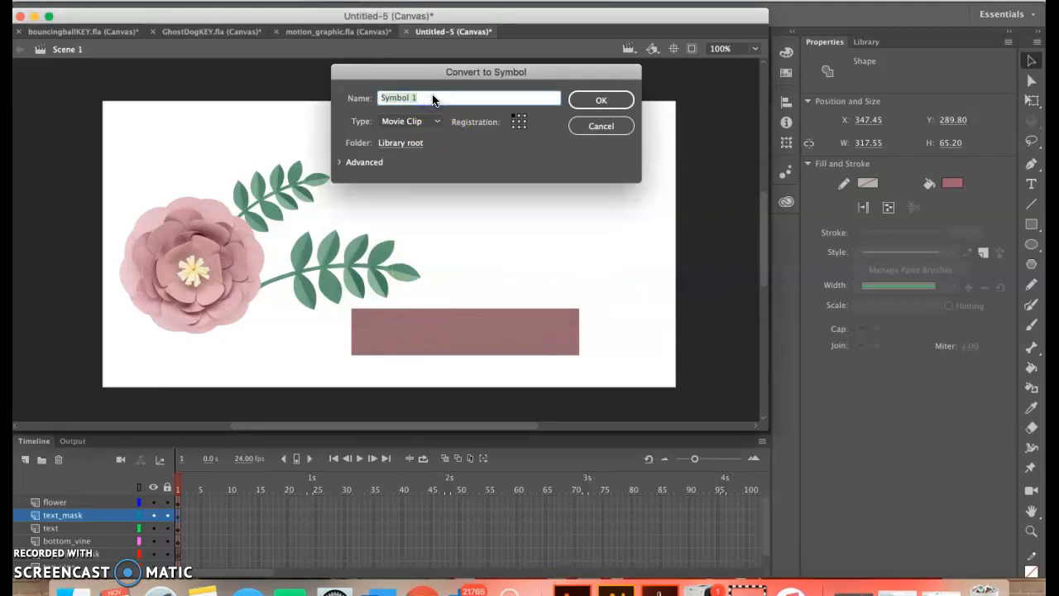
text(text mask)
key(Return)
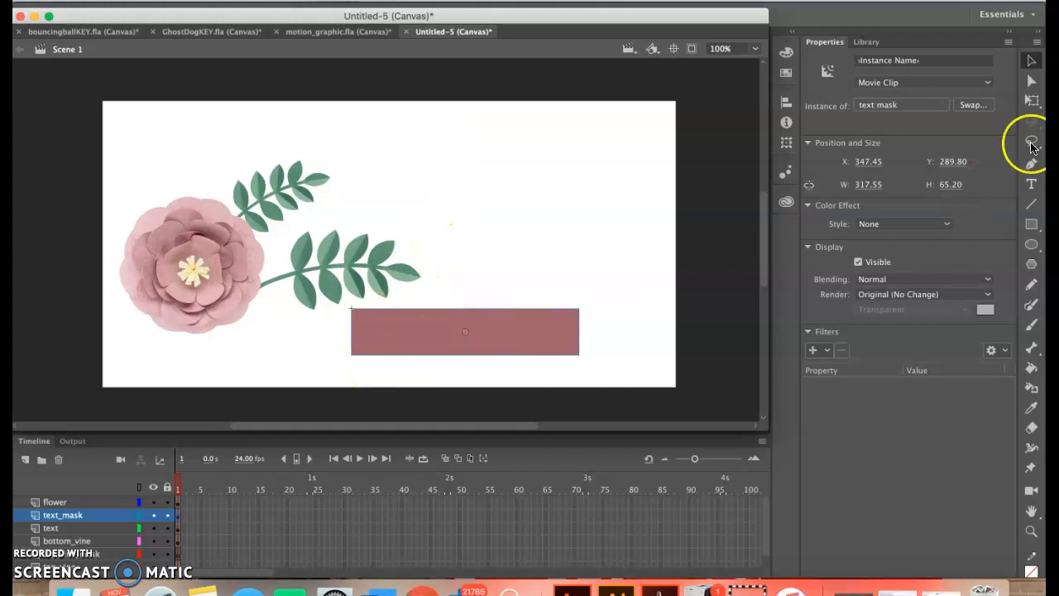
Move the text mask's transformation point to the middle of its left edge with Free Transform.
click(1032, 100)
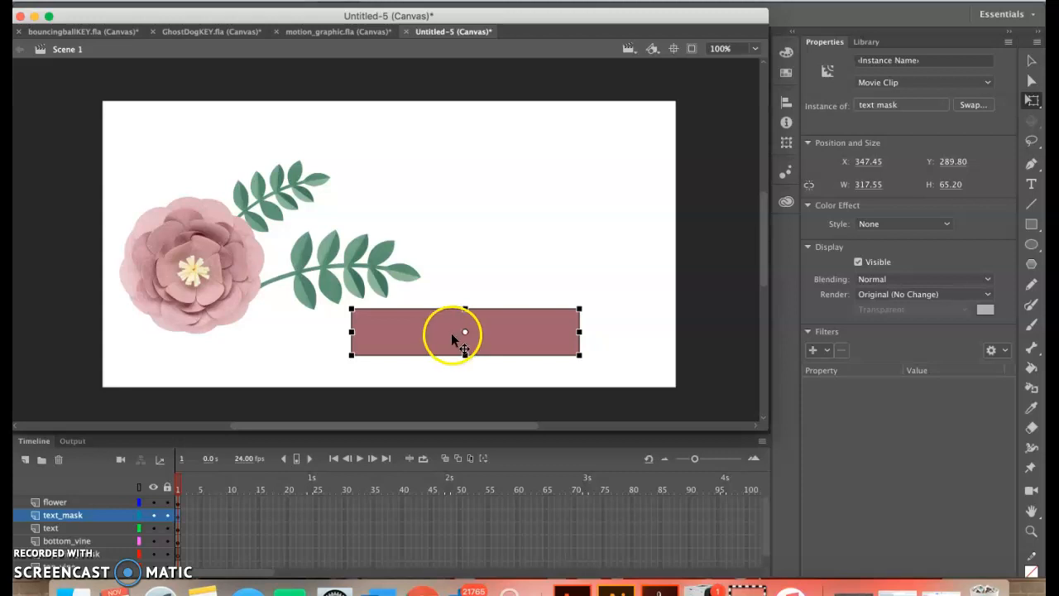
drag(466, 334, 351, 334)
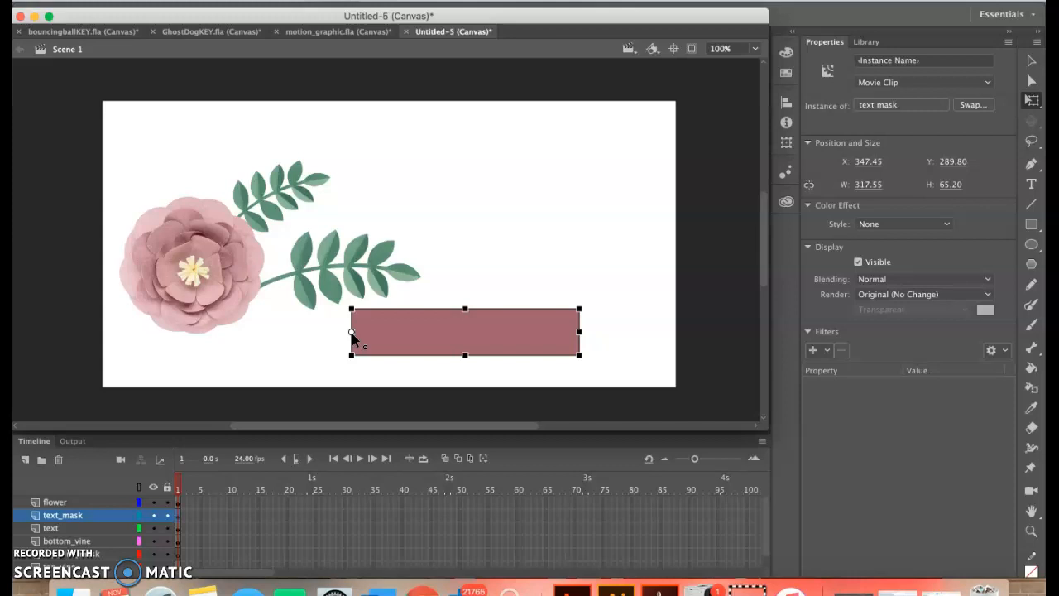
On the top_vine_mask layer, draw a rectangle about 235 by 102 px that covers the top vine.
click(104, 554)
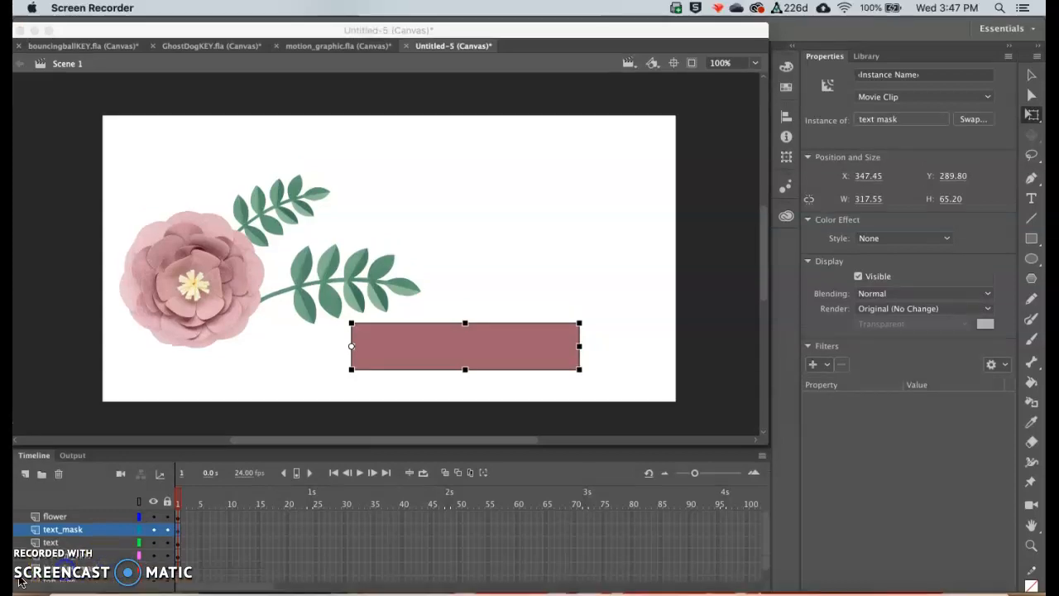
click(21, 562)
click(93, 569)
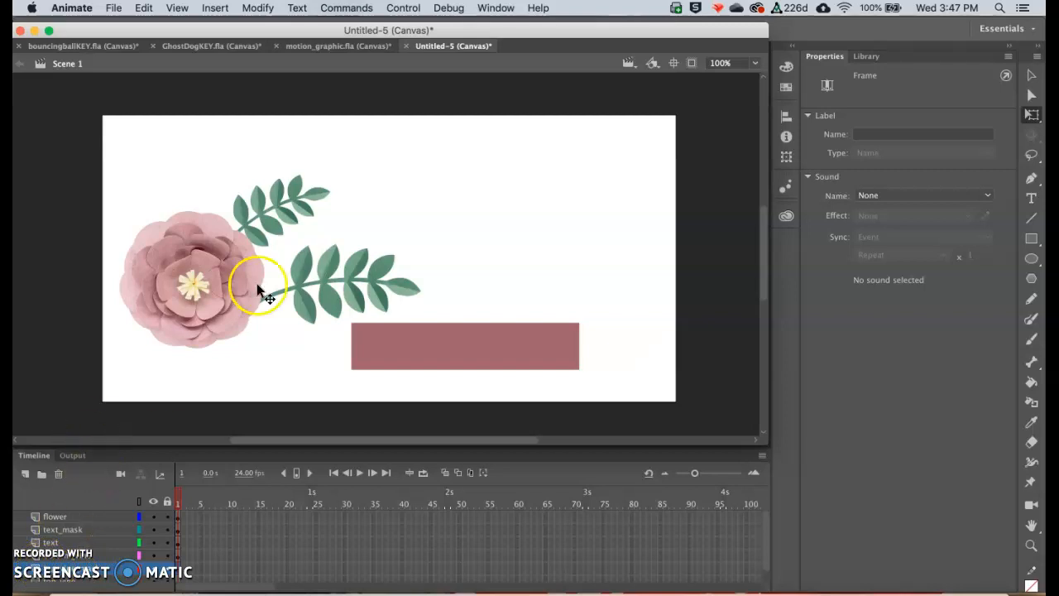
click(1033, 238)
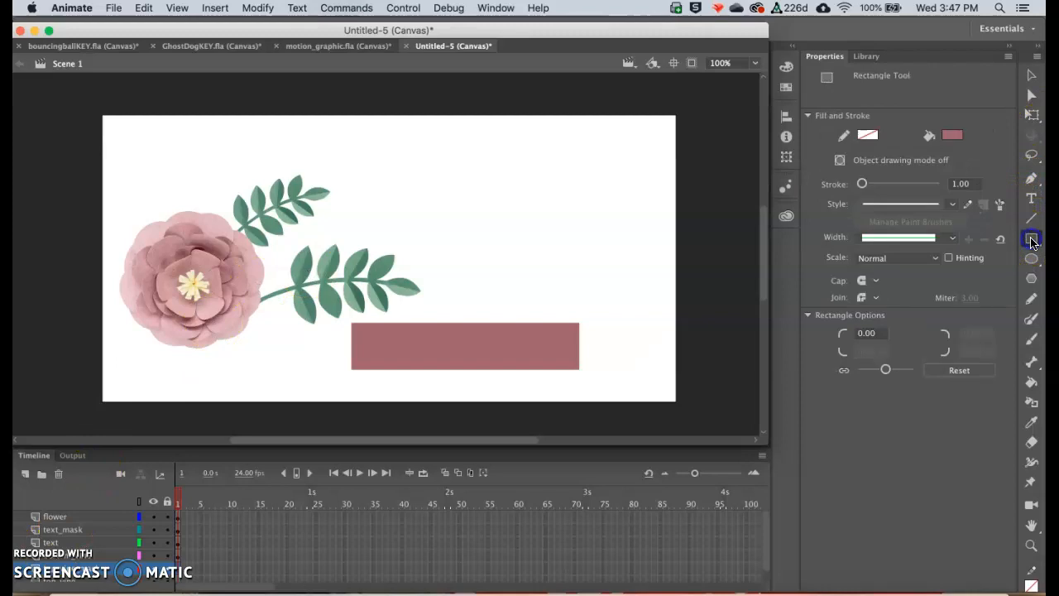
drag(215, 175, 384, 247)
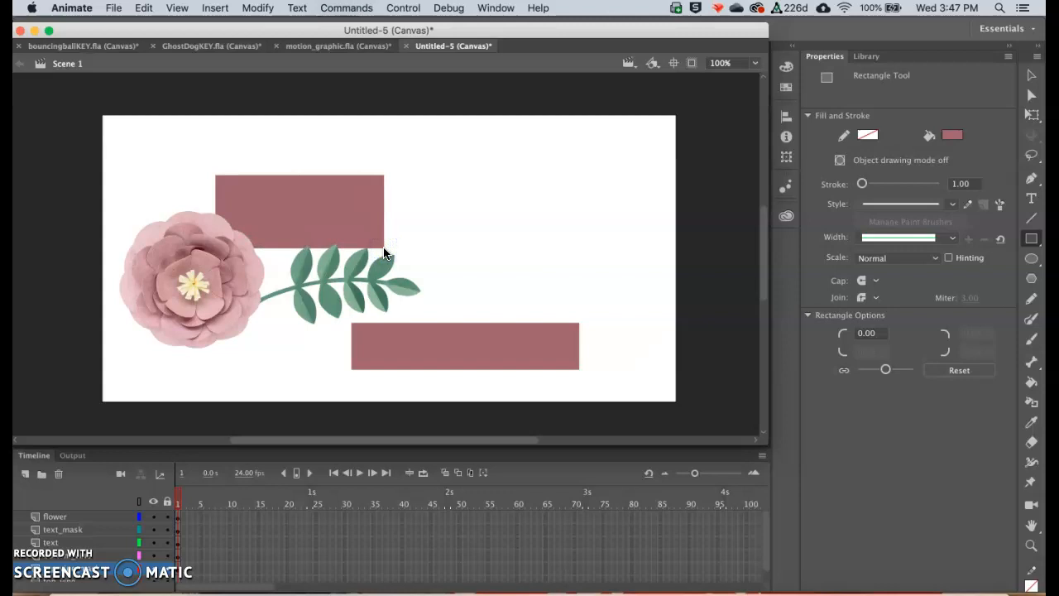
Convert the rectangle over the top vine to a movie clip symbol named top_vine_mask.
click(1033, 75)
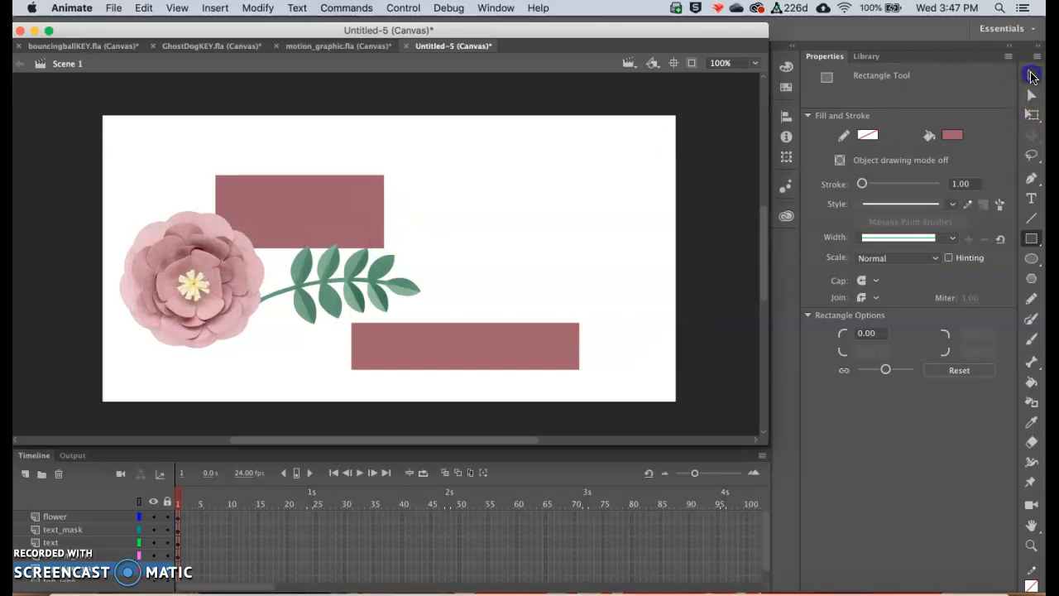
click(286, 218)
right_click(285, 218)
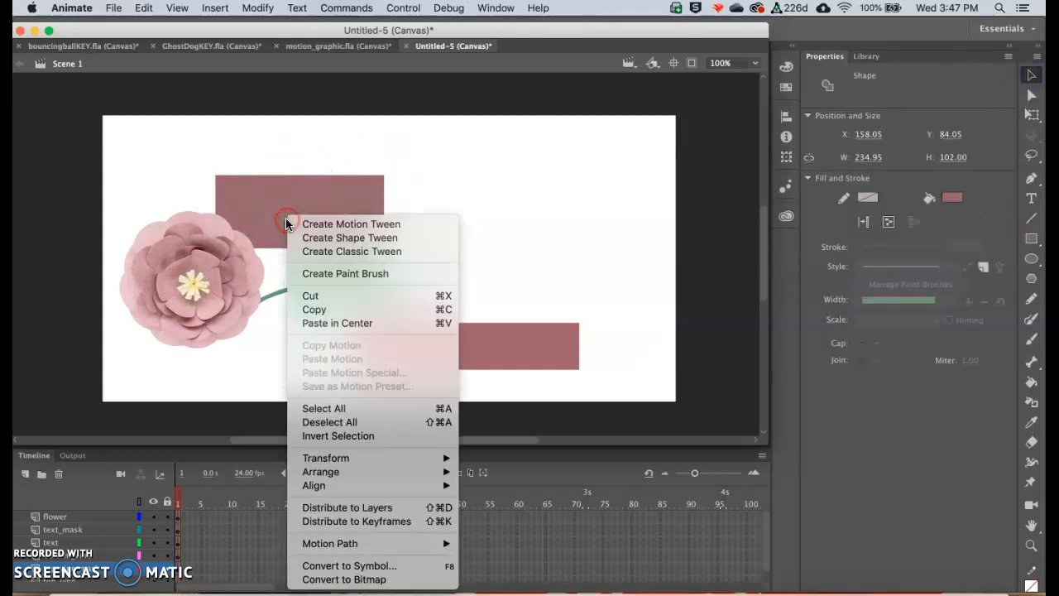
click(356, 566)
text(top_vi)
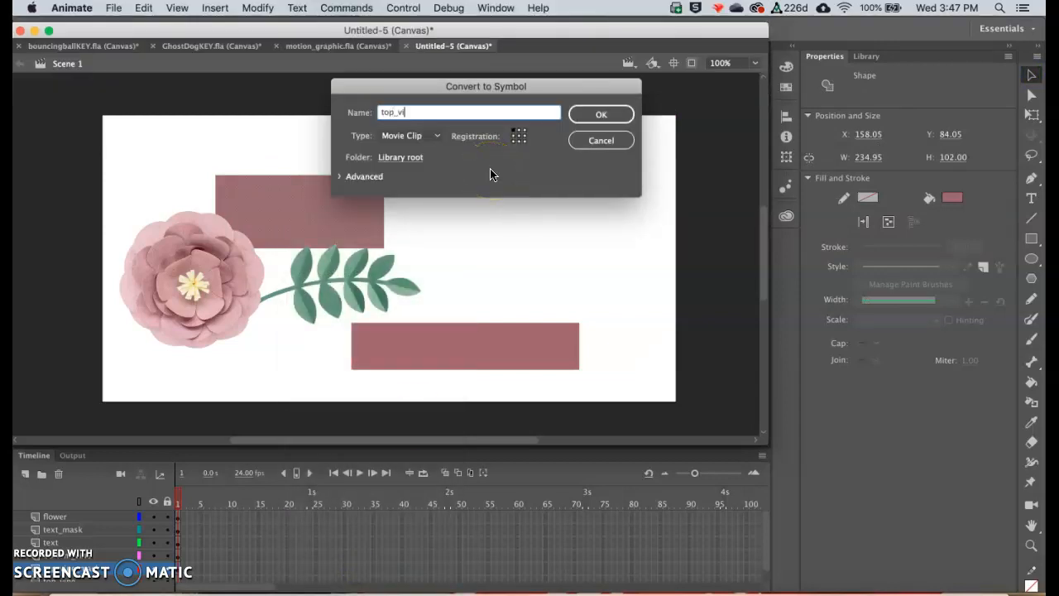
text(ne_mask)
key(Return)
click(478, 175)
Move the transformation point of the top vine's mask rectangle to the middle of its left edge.
click(317, 202)
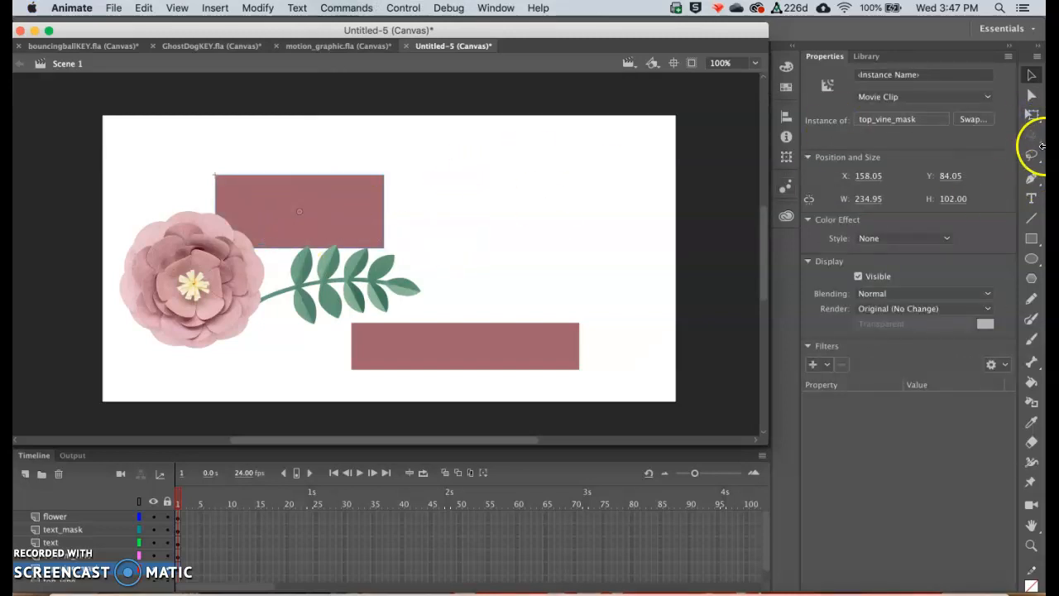
click(1032, 114)
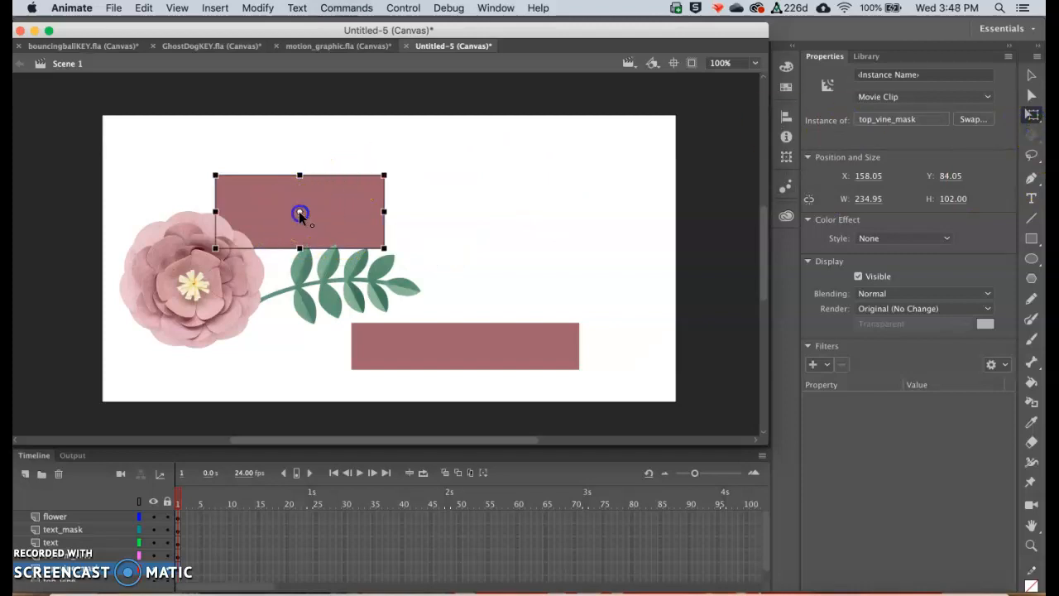
click(215, 211)
Insert a keyframe at frame 10 of the flower layer.
click(161, 285)
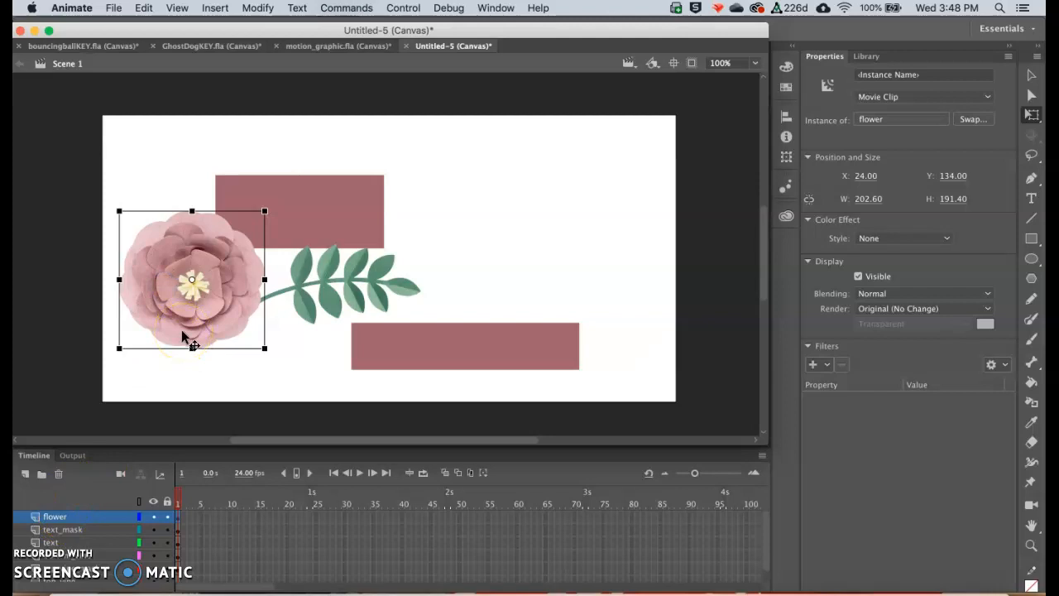
click(232, 518)
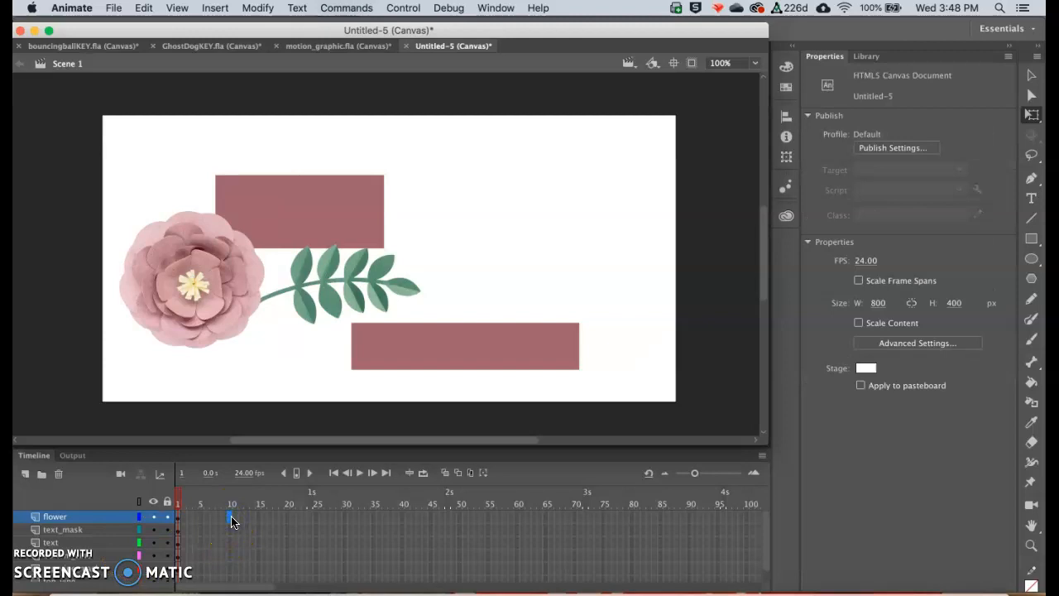
right_click(233, 519)
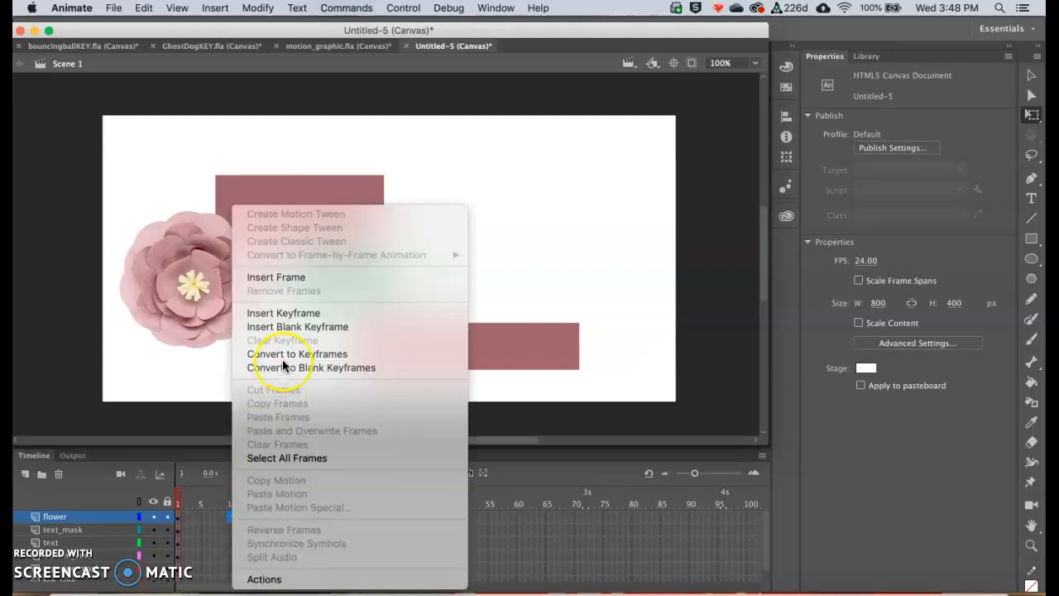
click(291, 314)
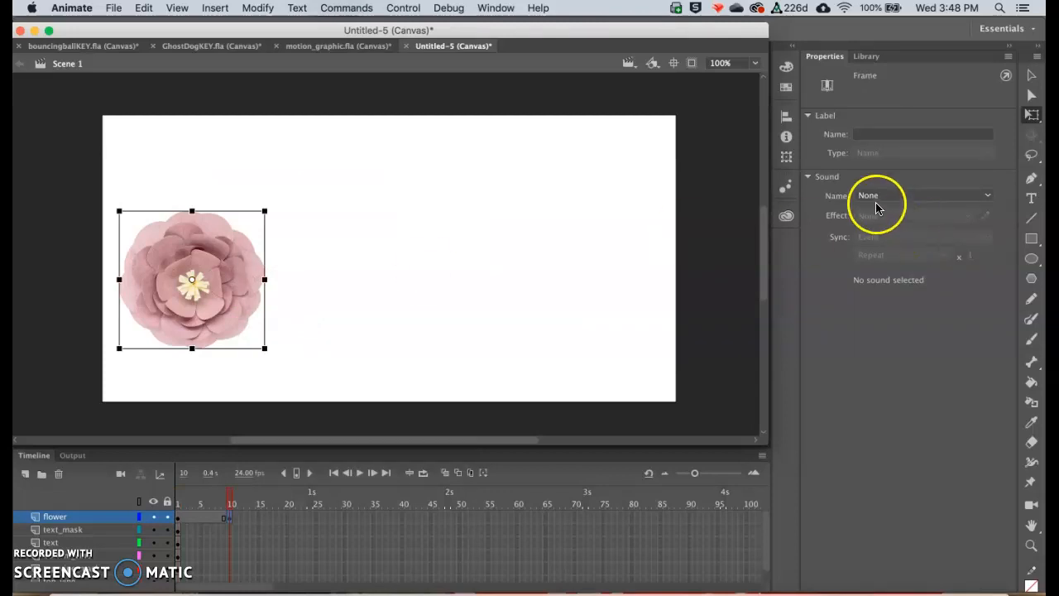
Give the flower at frame 10 an Alpha color effect of 100%.
click(209, 290)
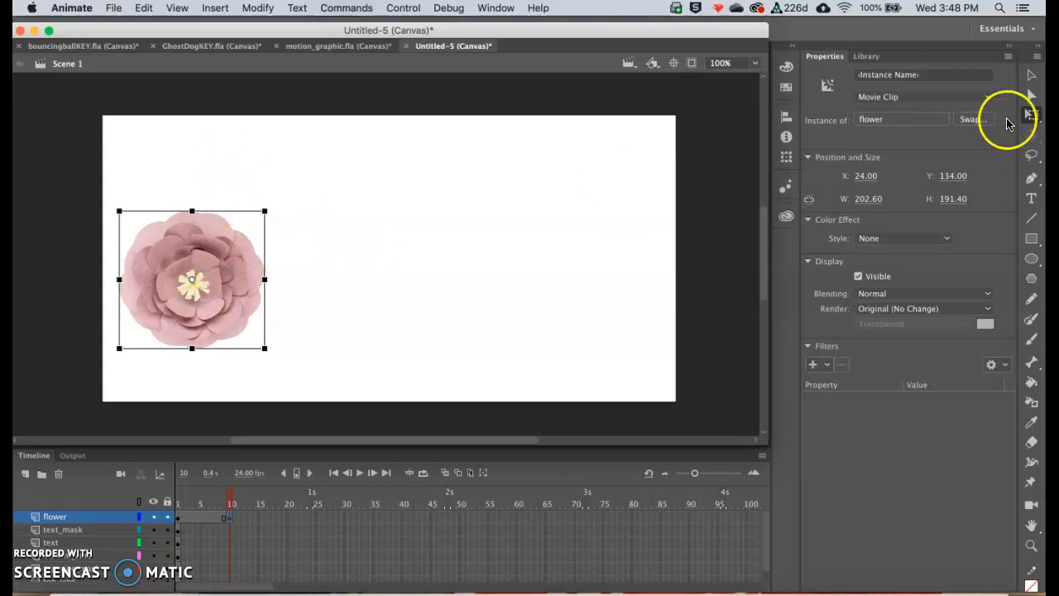
click(947, 238)
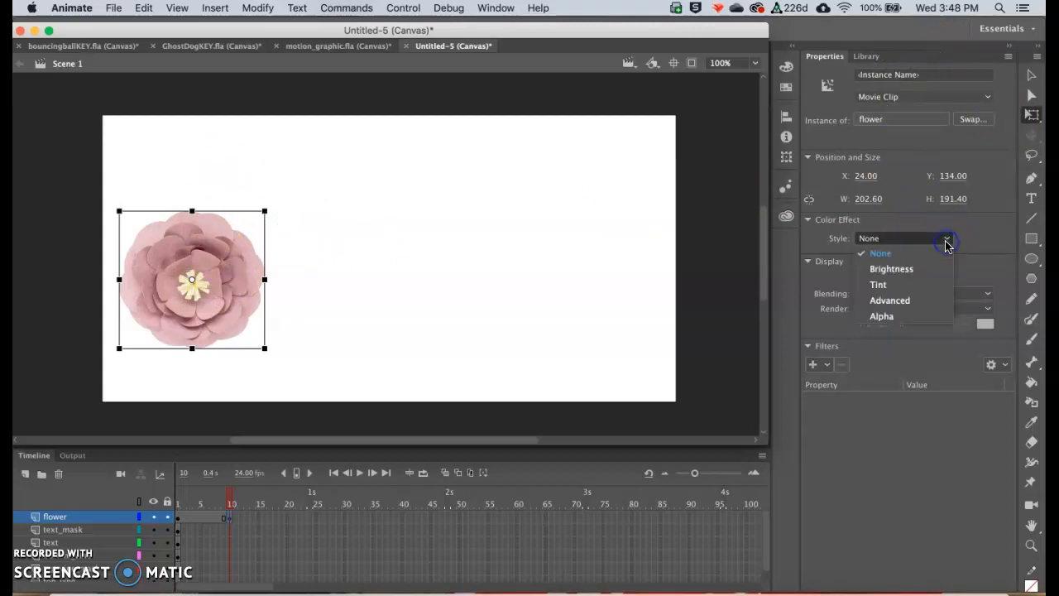
click(908, 315)
click(969, 259)
text(100)
key(Return)
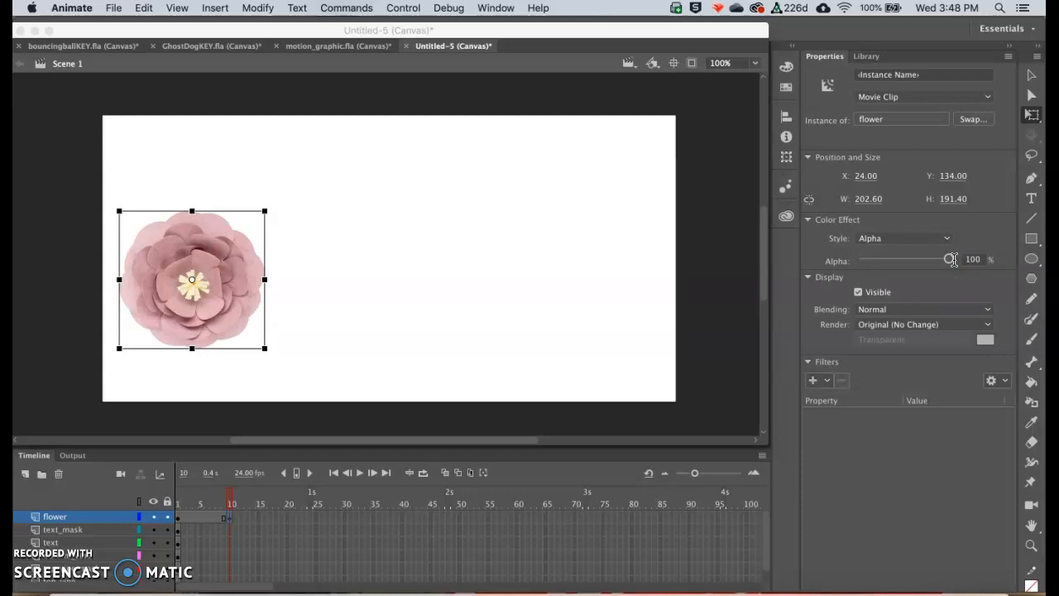
Scale the flower at frame 1 to 1% with Scale and Rotate, keeping the rotation at 0 degrees.
click(179, 518)
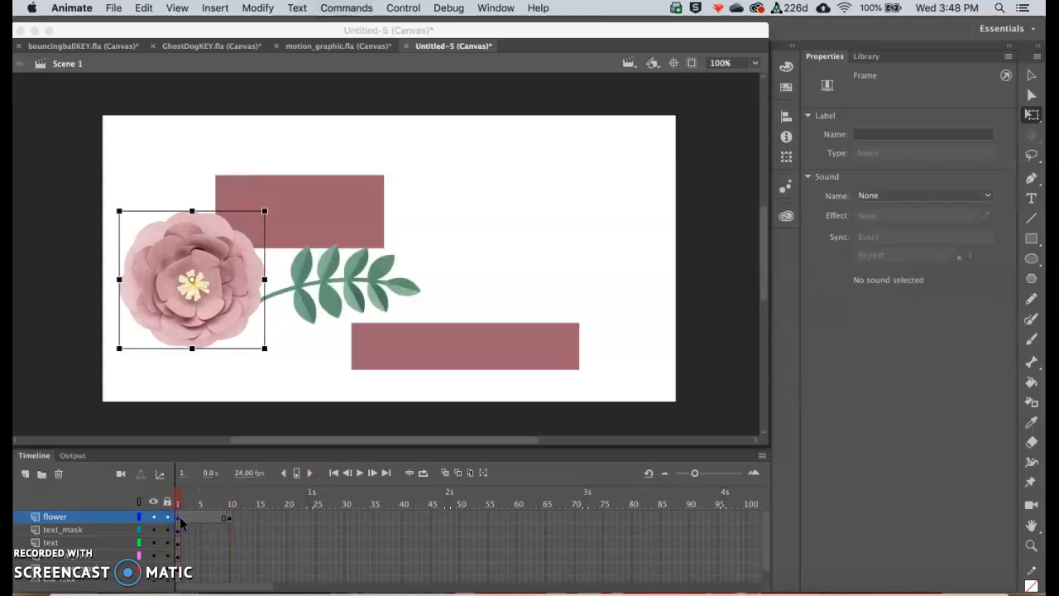
click(197, 263)
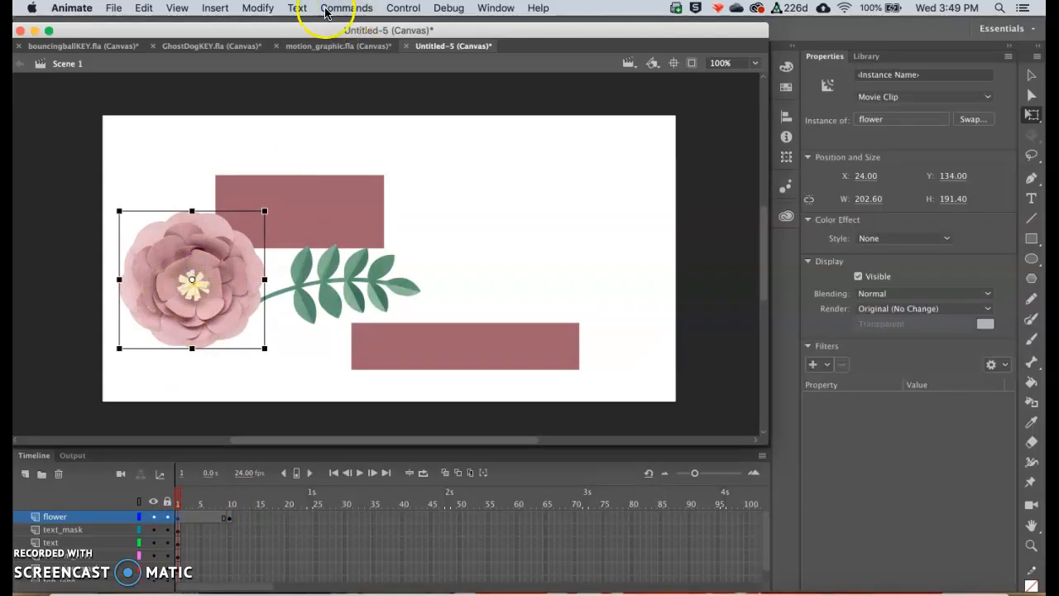
click(262, 8)
mouse_move(270, 188)
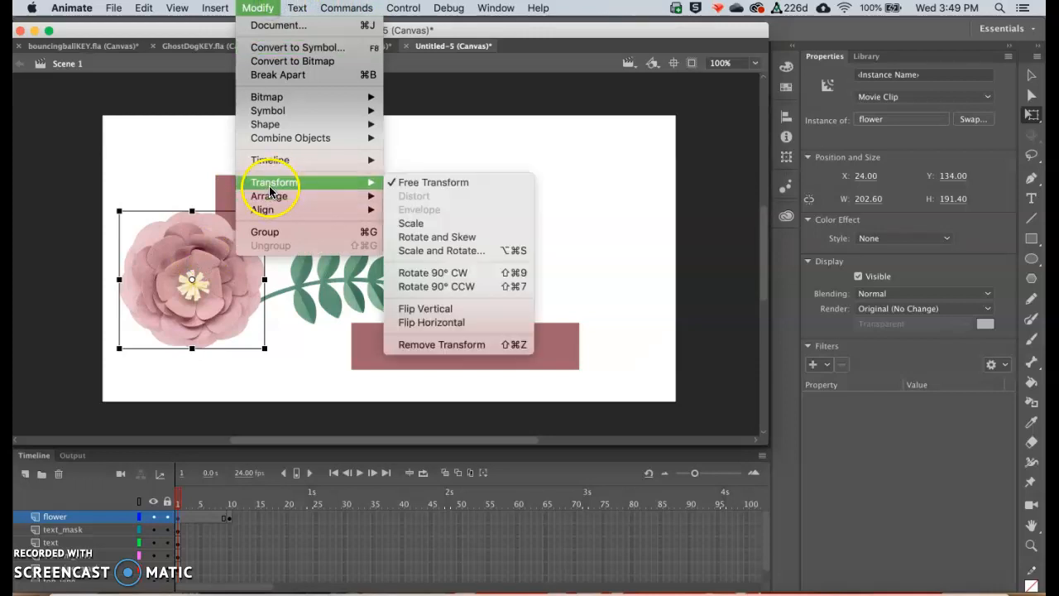
click(459, 251)
click(479, 332)
drag(493, 332, 462, 333)
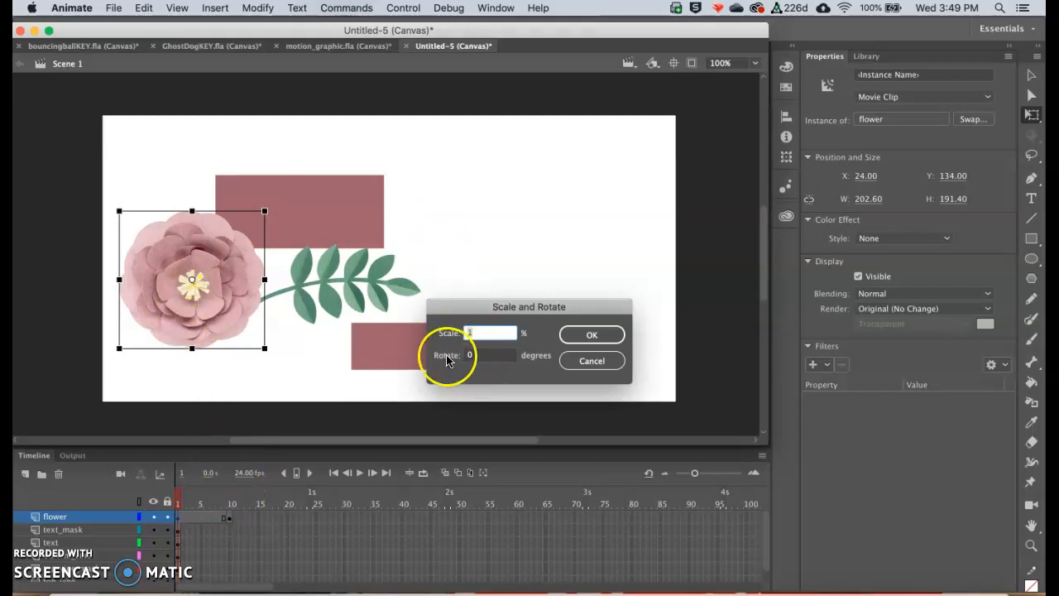
click(610, 338)
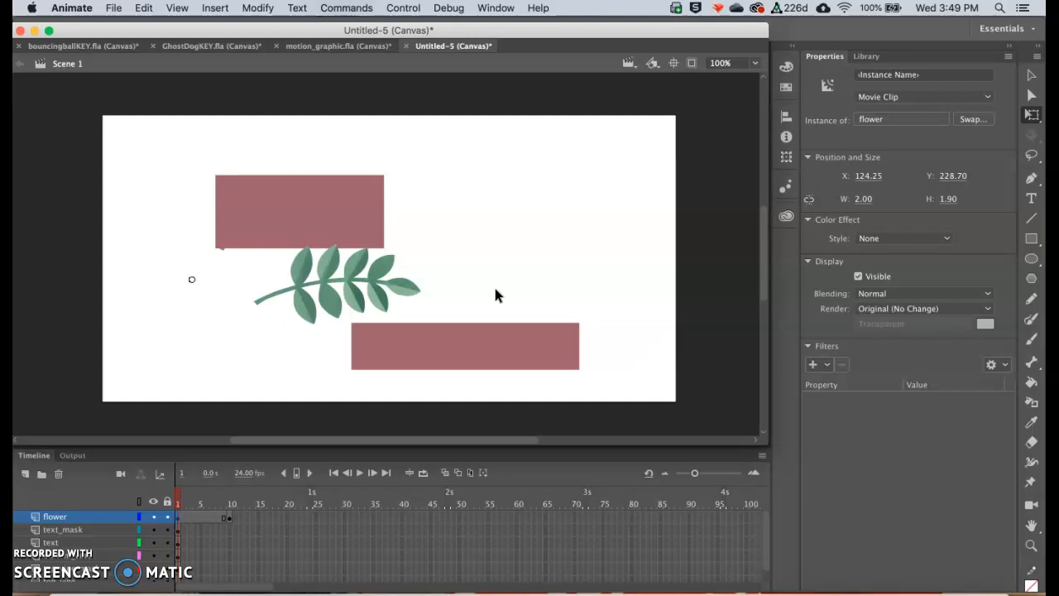
Give the scaled-down flower at frame 1 an Alpha color effect of 0%.
click(945, 240)
click(909, 318)
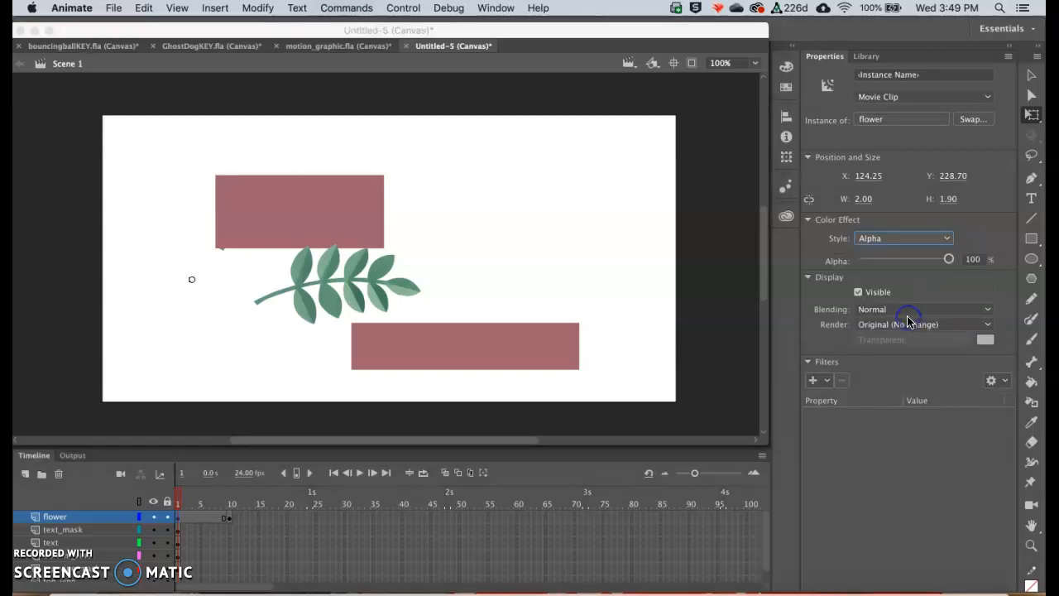
click(973, 259)
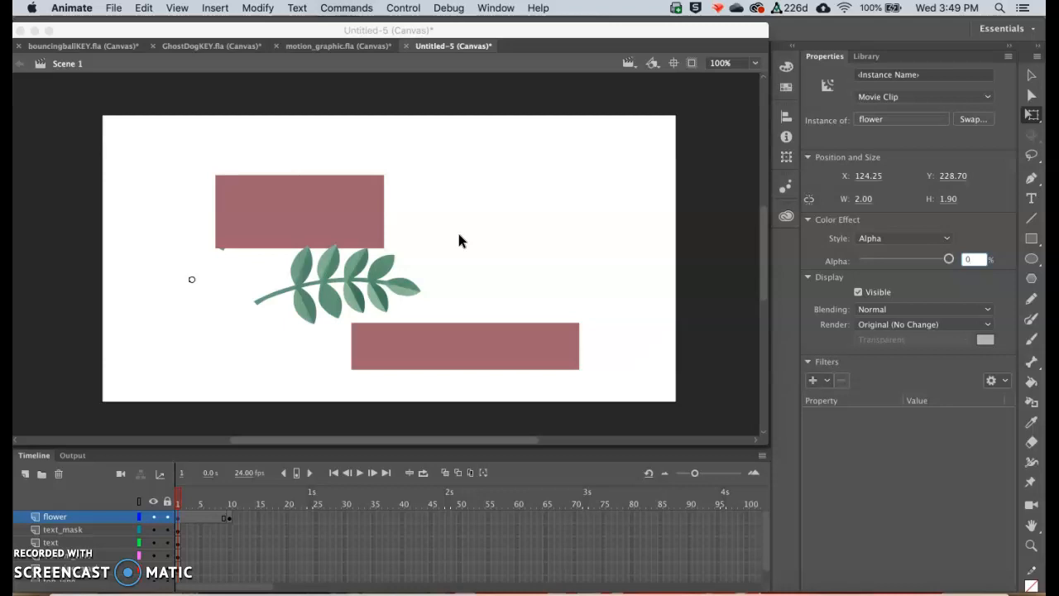
Create a classic tween between frames 1 and 10 of the flower layer and scrub through it.
click(189, 521)
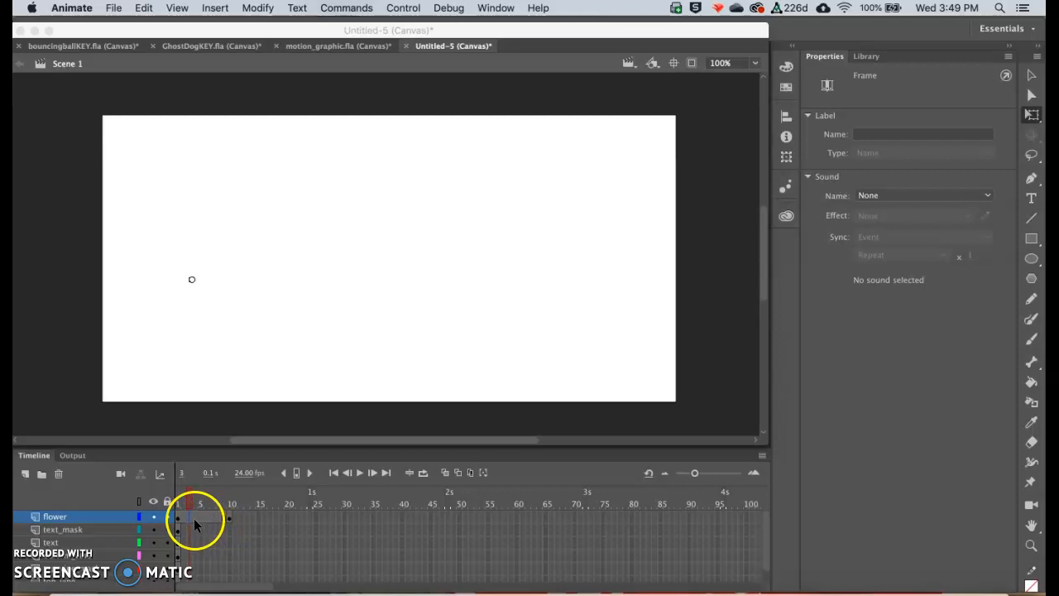
right_click(199, 524)
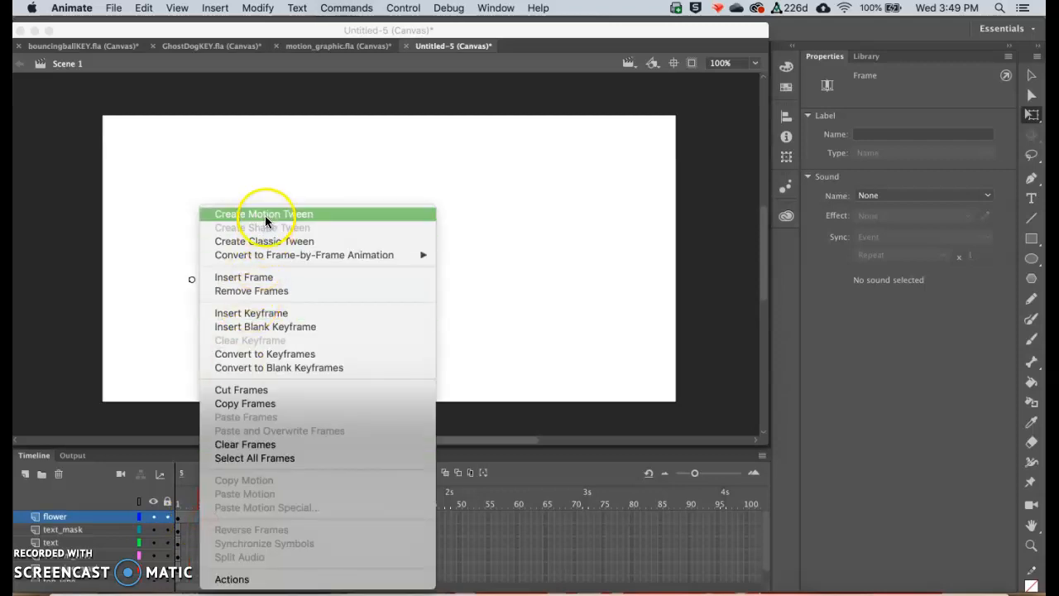
click(265, 241)
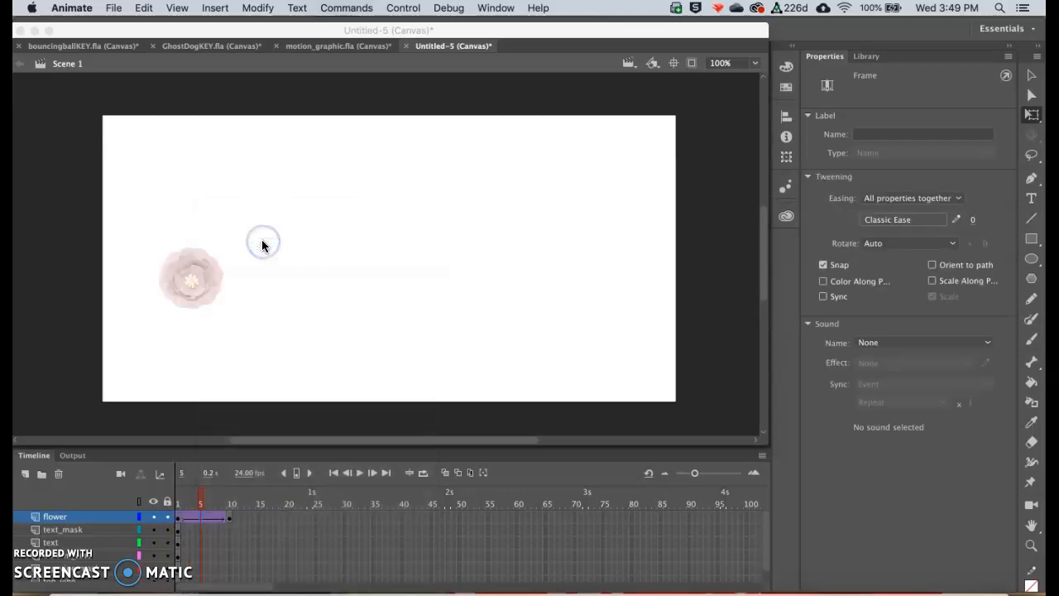
drag(199, 500, 173, 502)
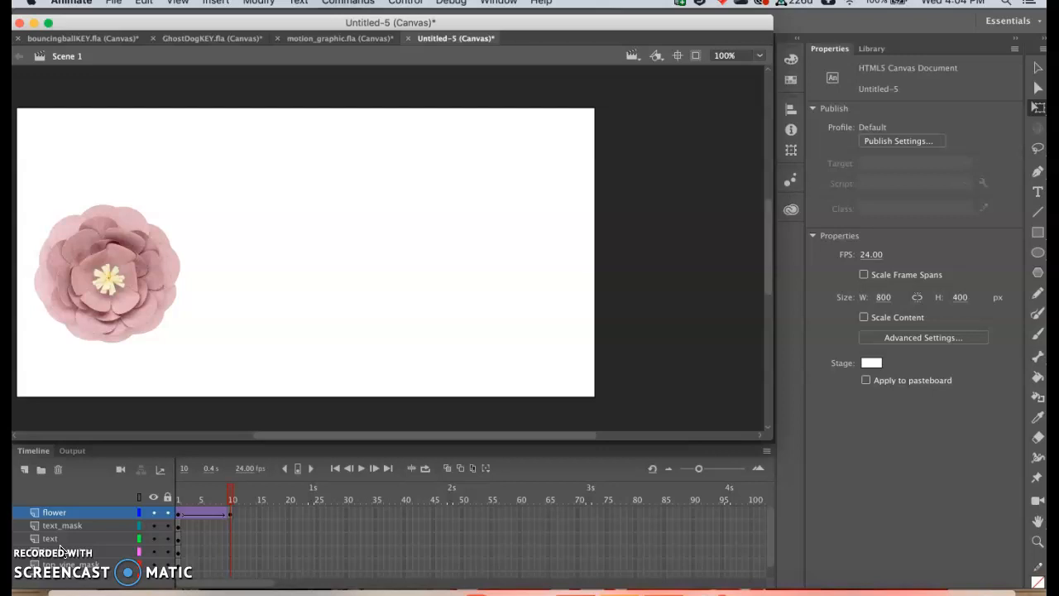
Extend the flower layer by inserting a regular frame at frame 32, and scrub back through the extended span.
click(216, 543)
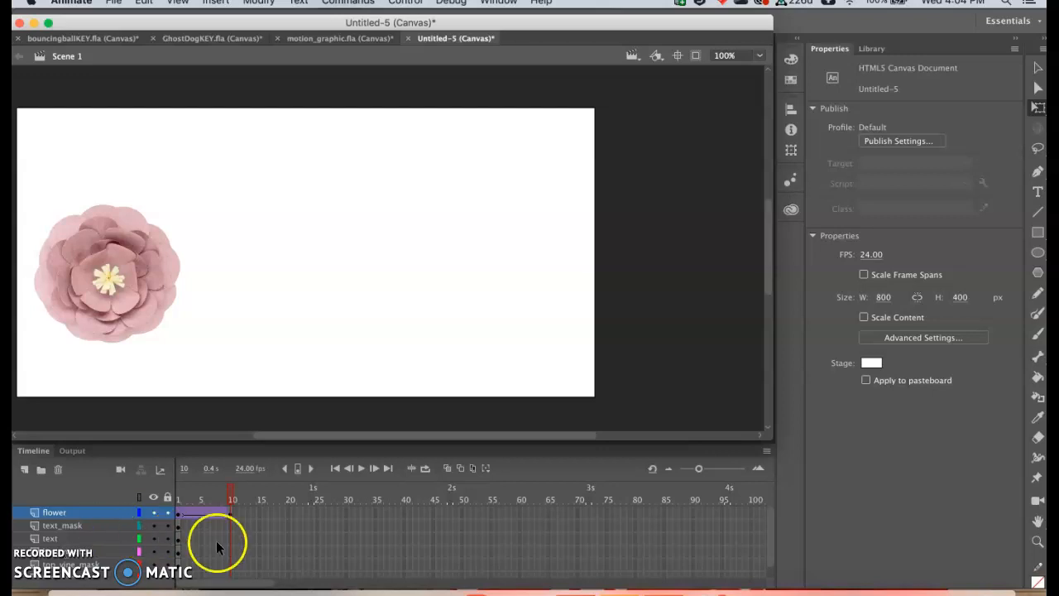
right_click(357, 515)
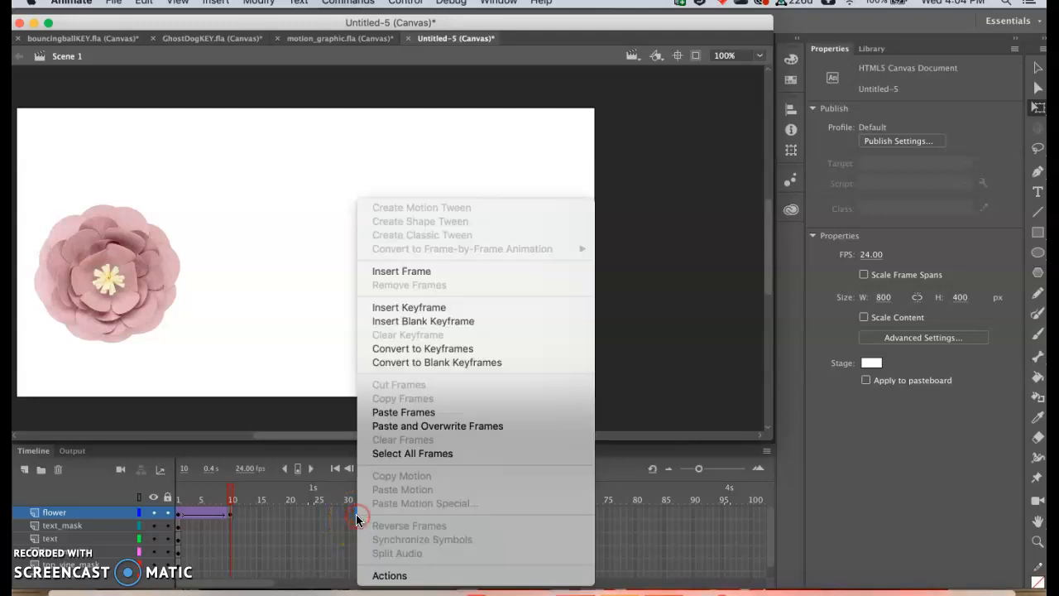
click(411, 305)
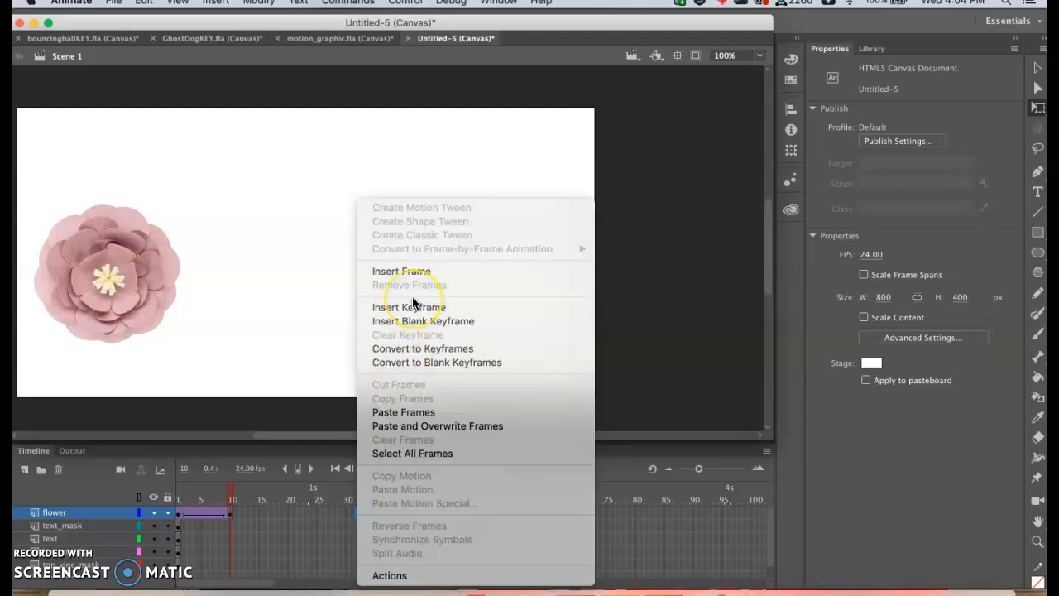
click(412, 273)
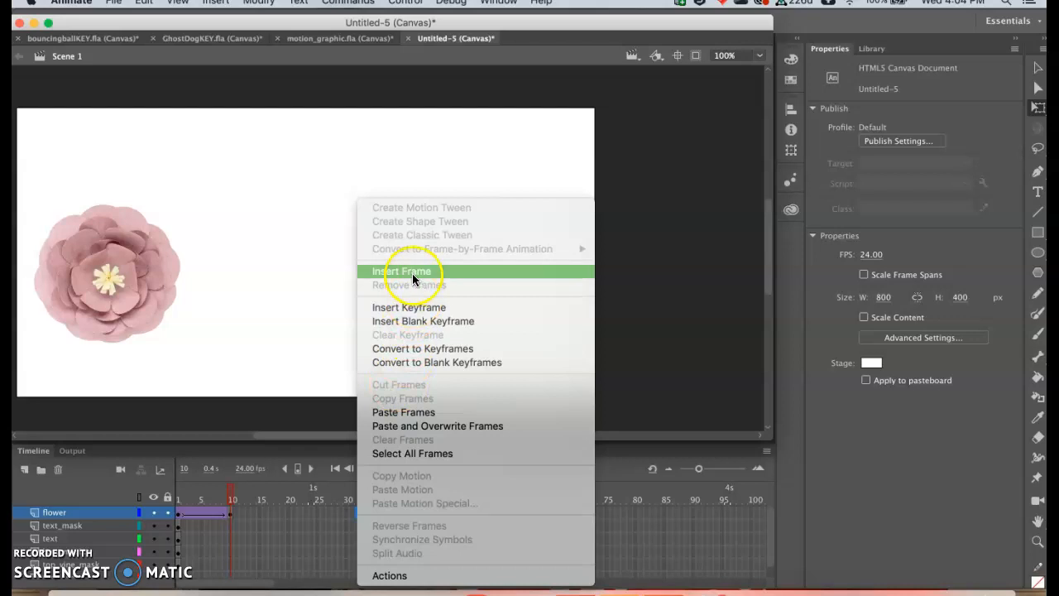
click(219, 469)
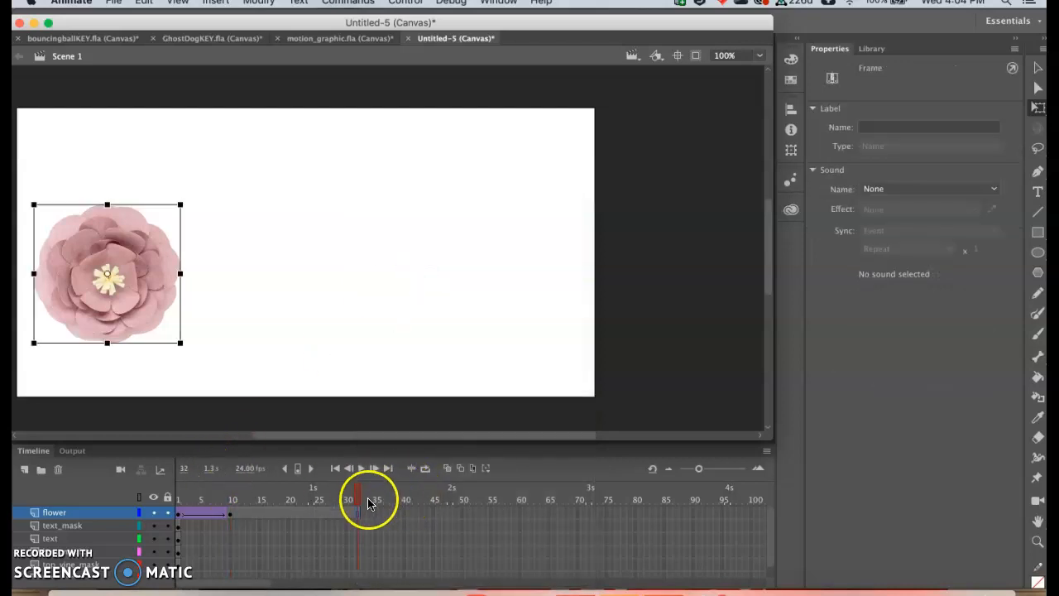
drag(359, 492, 318, 505)
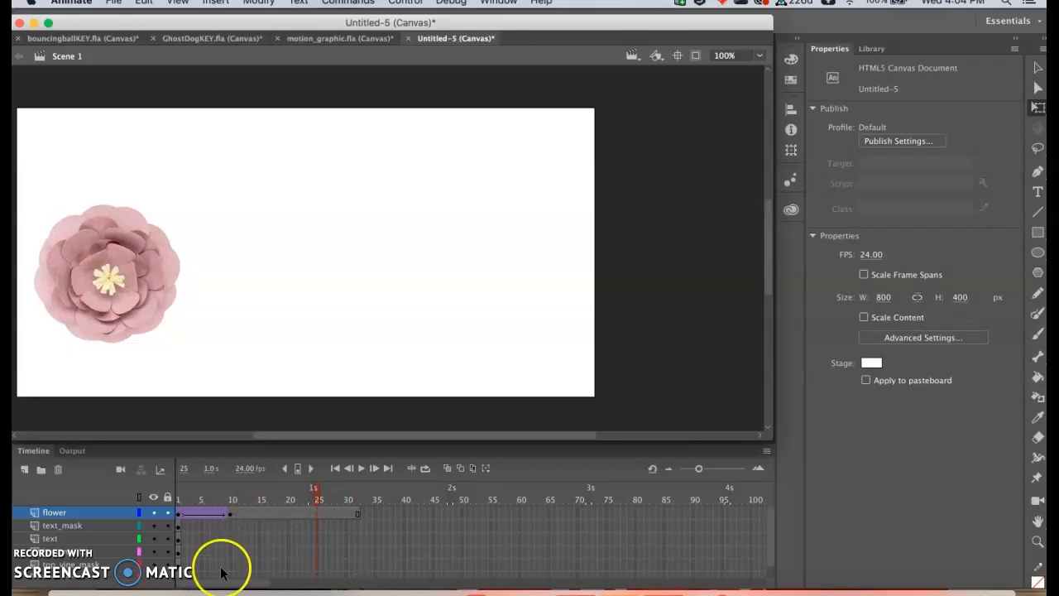
Move the starting keyframes of the text_mask and text layers from frame 1 to frame 7.
click(179, 527)
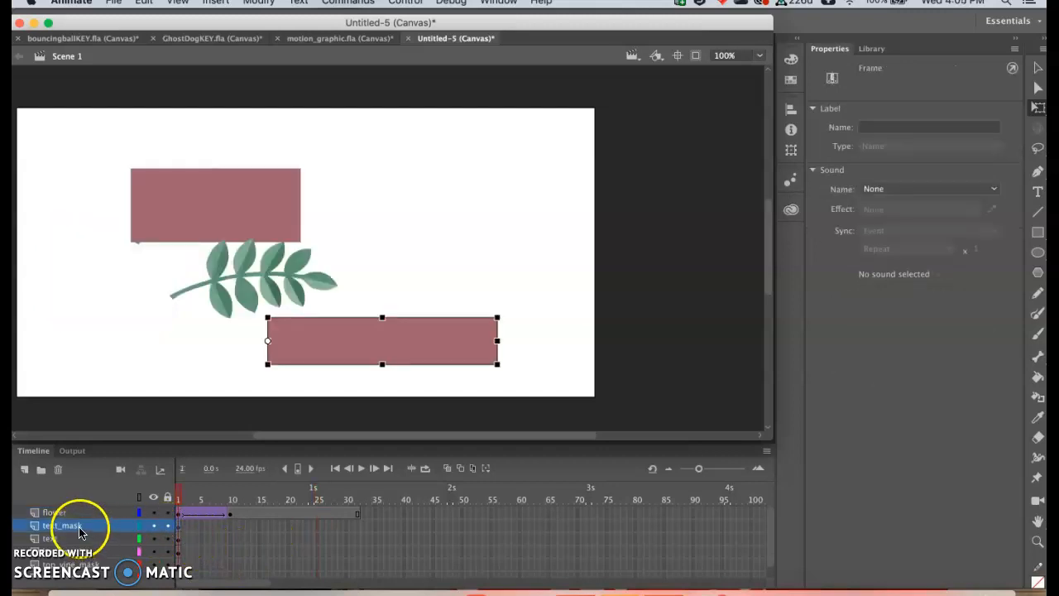
click(205, 527)
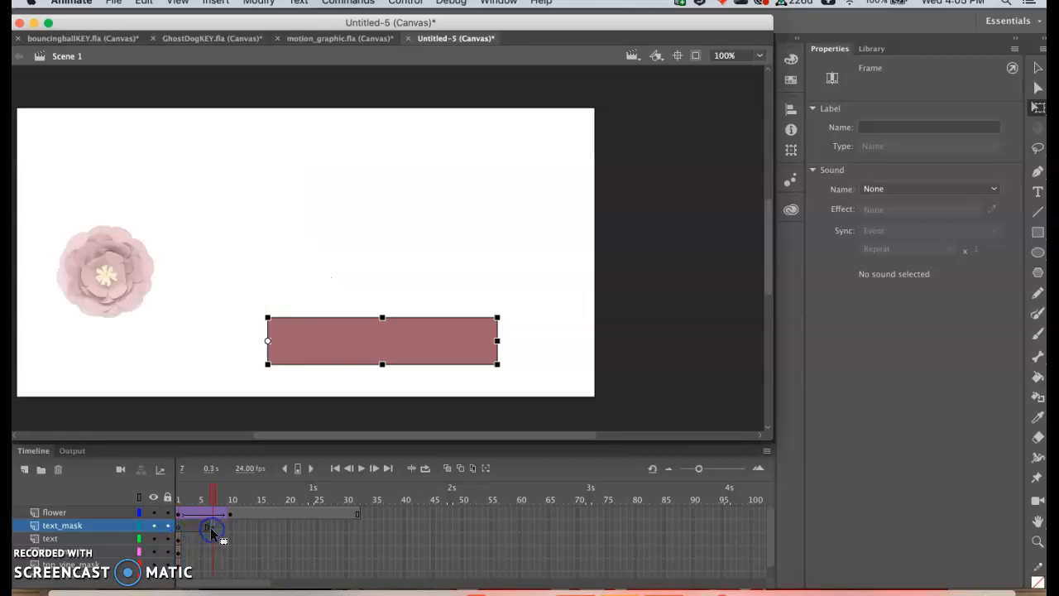
click(179, 540)
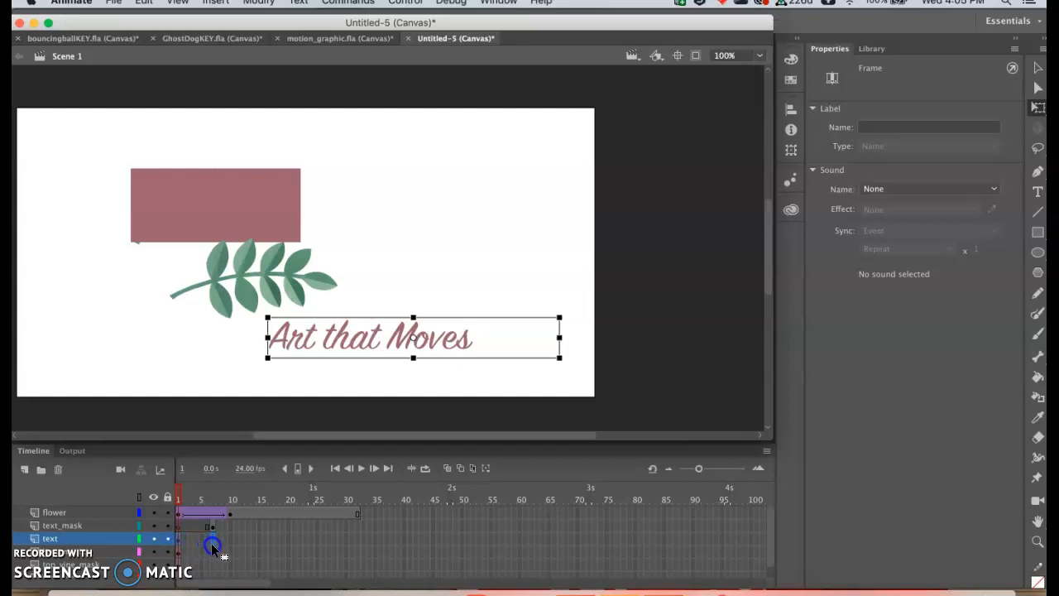
click(212, 543)
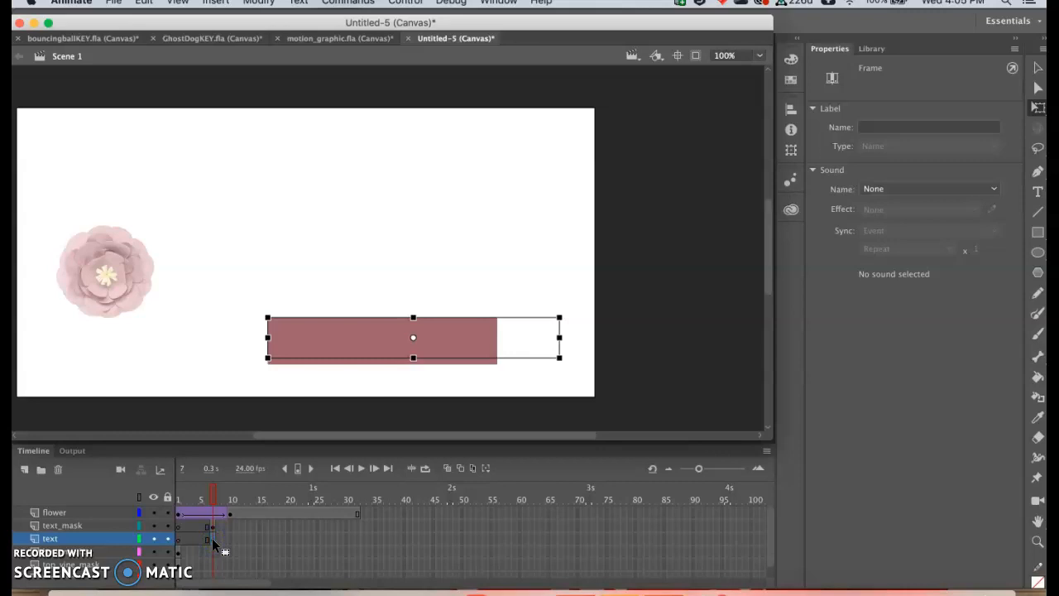
Place the "Art that Moves" text on frame 1 of the text layer and move it down below the vine.
click(178, 539)
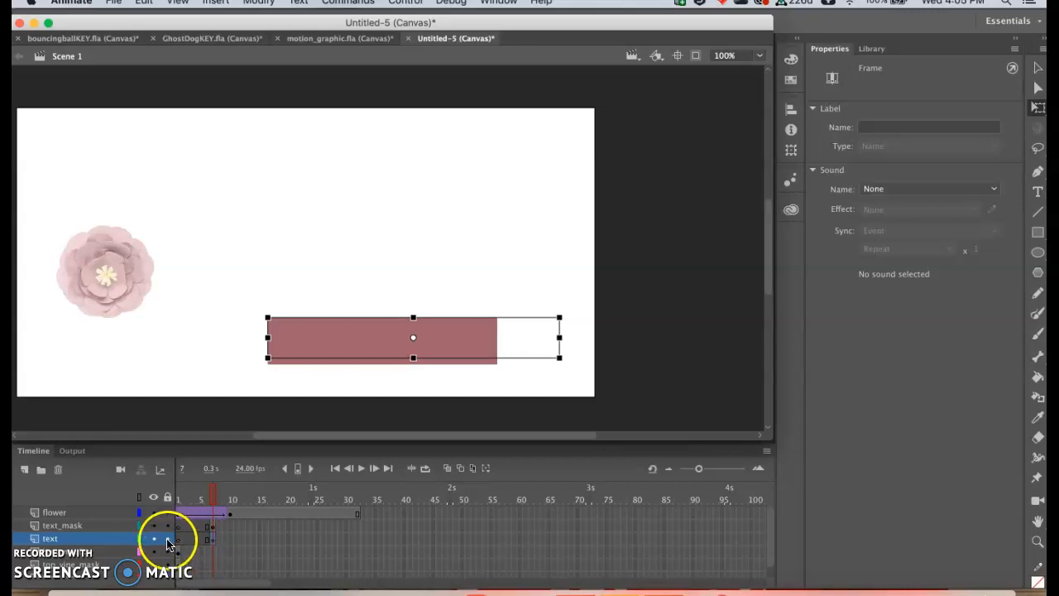
click(203, 560)
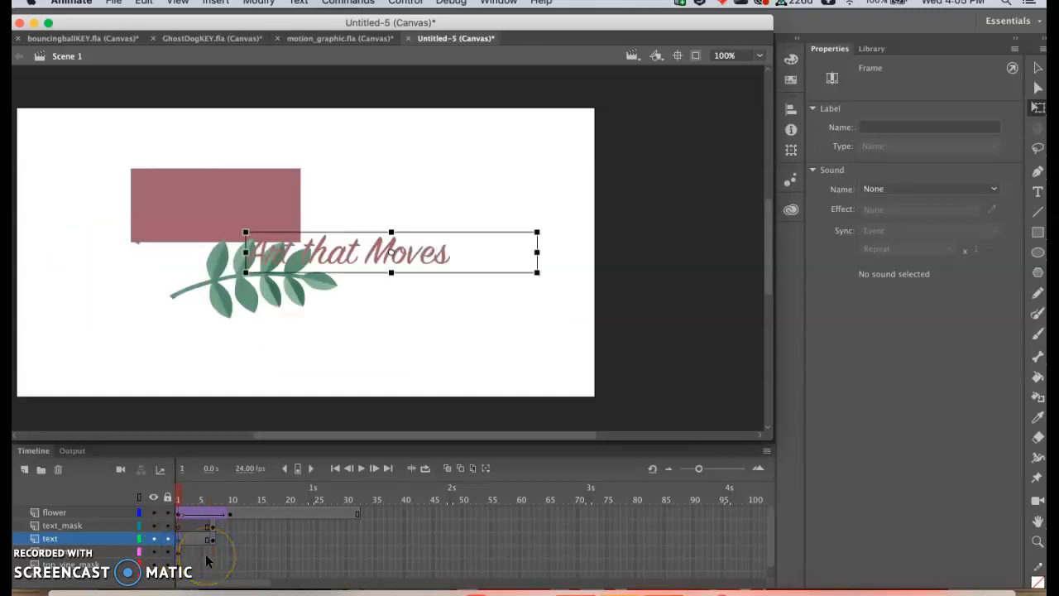
mouse_move(177, 494)
mouse_down()
mouse_move(351, 513)
mouse_move(176, 488)
mouse_move(222, 492)
mouse_move(174, 497)
mouse_up()
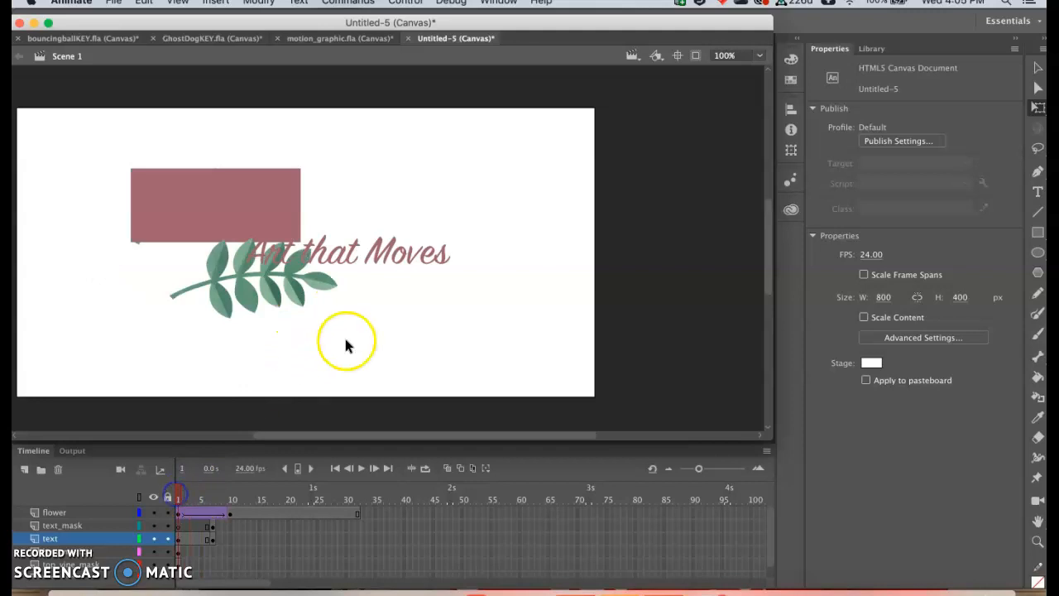
drag(346, 251, 323, 341)
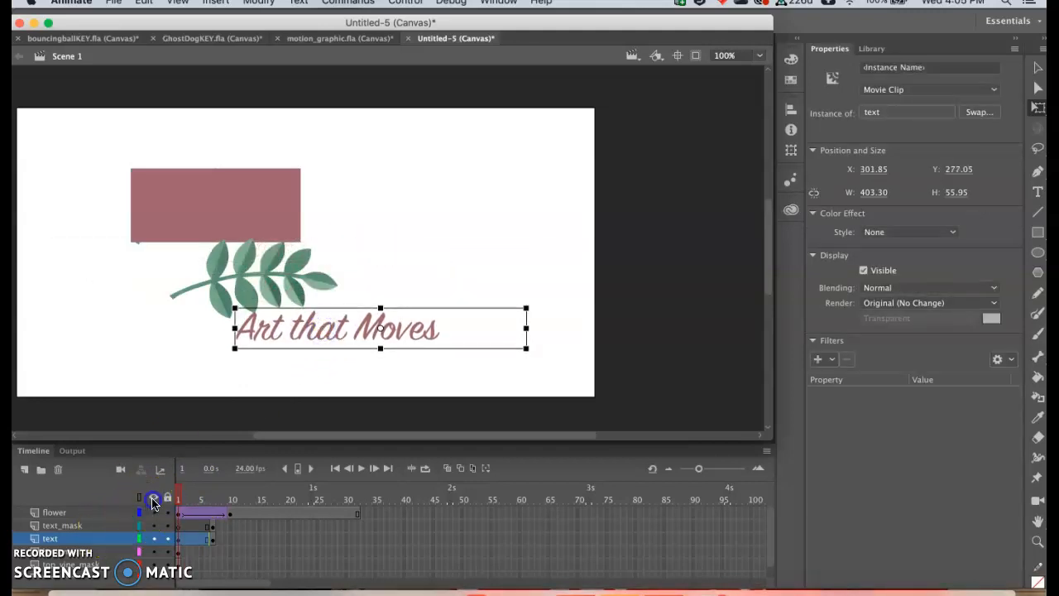
Toggle all layers' visibility off and on, and reposition the frame 1 text at about X 317, Y 296.
click(153, 497)
click(153, 496)
click(99, 527)
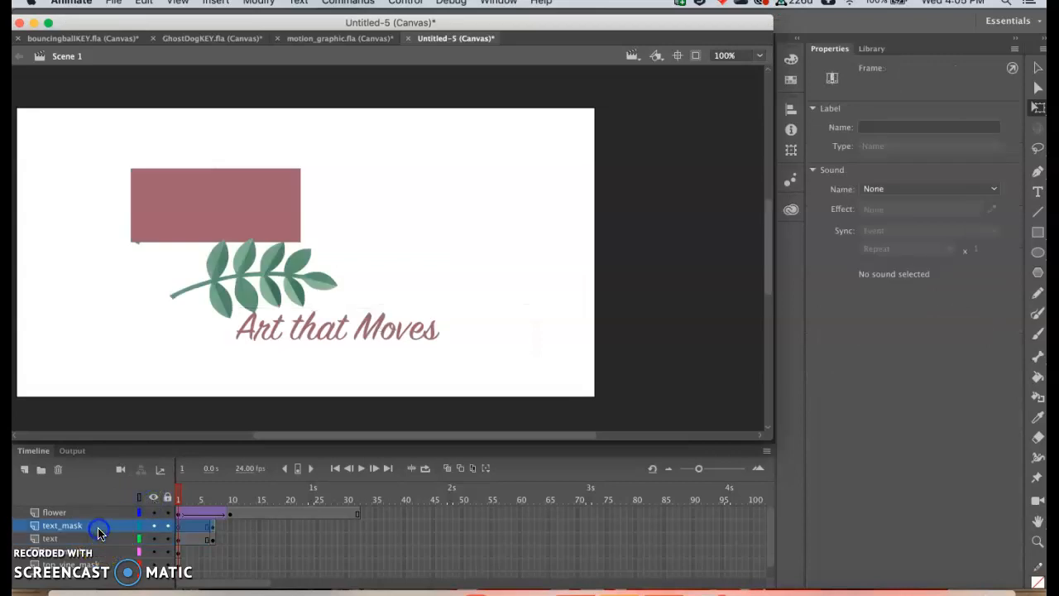
mouse_move(187, 504)
mouse_down()
mouse_move(213, 499)
mouse_move(177, 497)
mouse_up()
drag(314, 331, 319, 346)
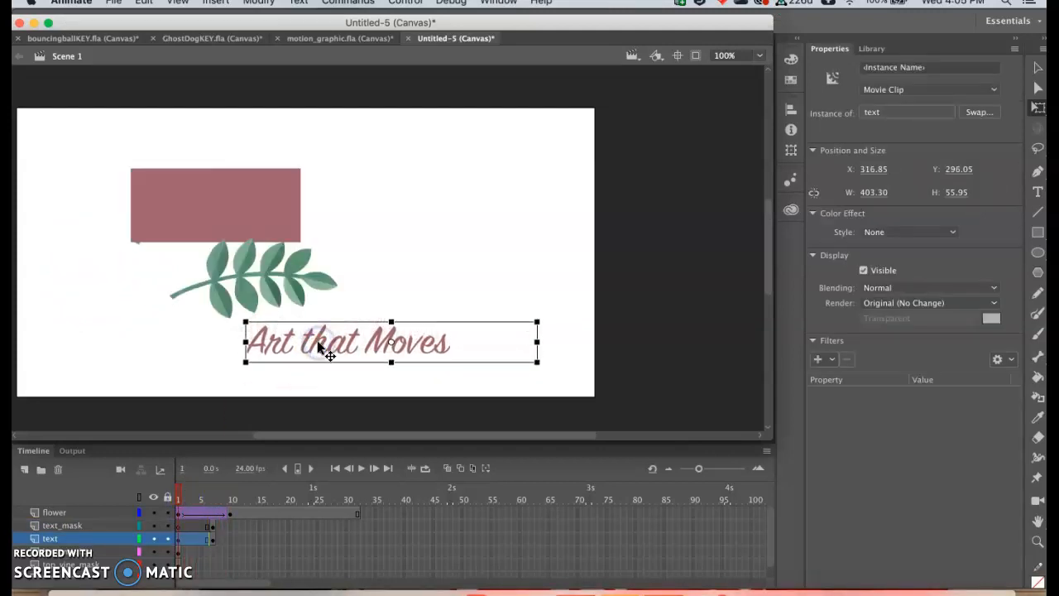
click(212, 527)
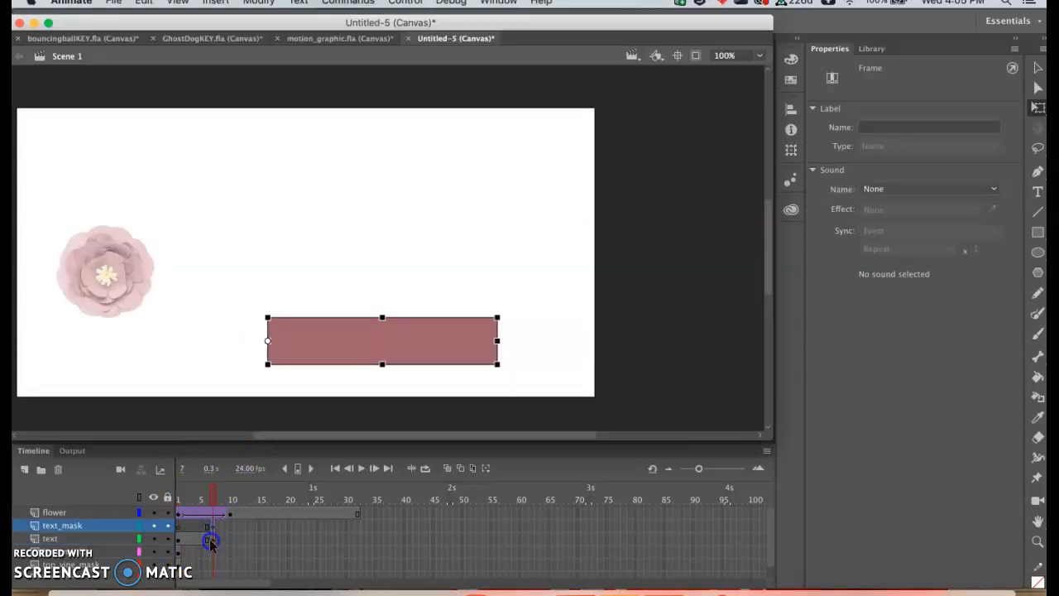
click(210, 540)
mouse_move(321, 324)
mouse_down()
mouse_move(323, 379)
mouse_move(323, 324)
mouse_up()
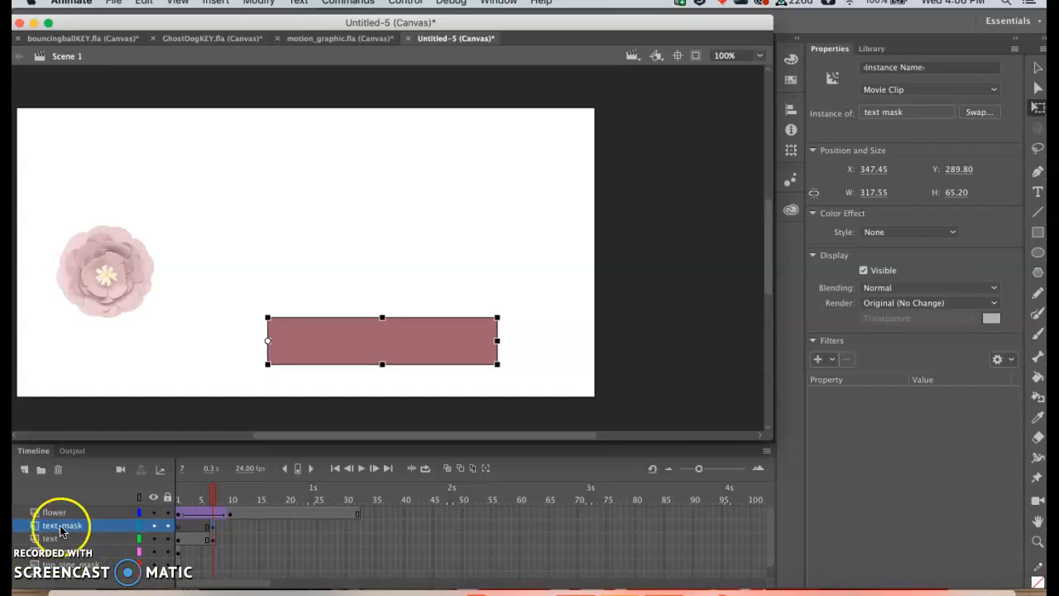
Insert a keyframe at frame 32 of the text_mask layer and a regular frame at frame 32 of the text layer.
click(359, 526)
right_click(360, 528)
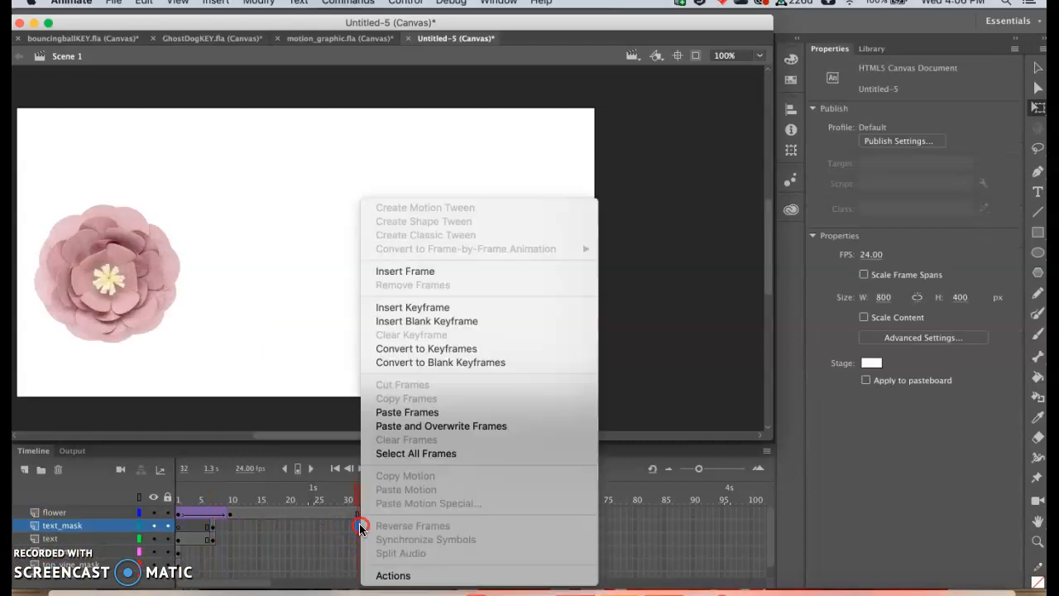
click(427, 311)
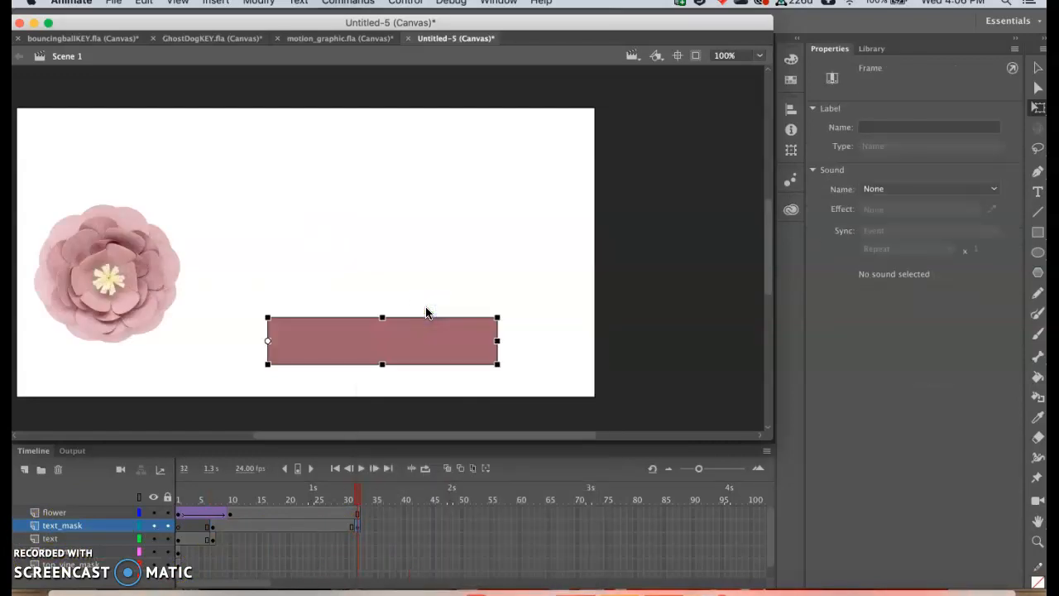
click(357, 540)
right_click(357, 542)
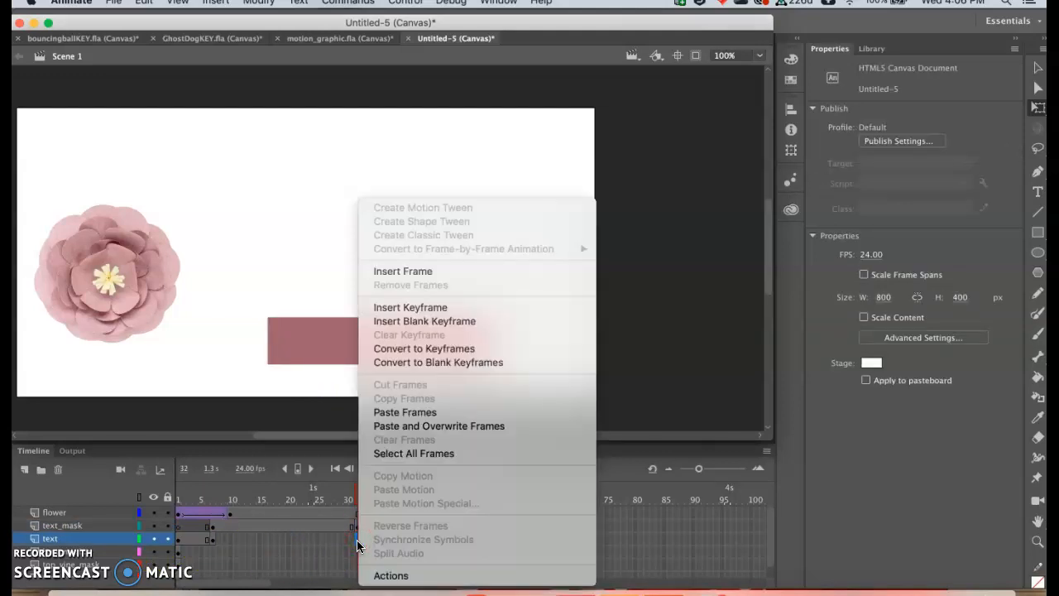
click(412, 272)
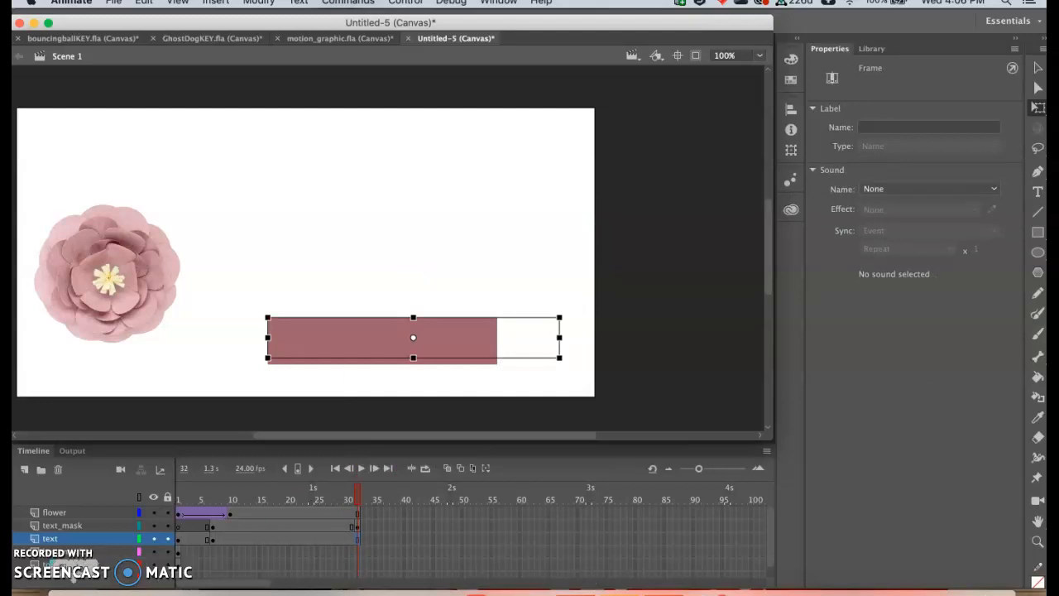
Shrink the text mask at frame 7 toward its left edge to a width of 4 px.
click(213, 526)
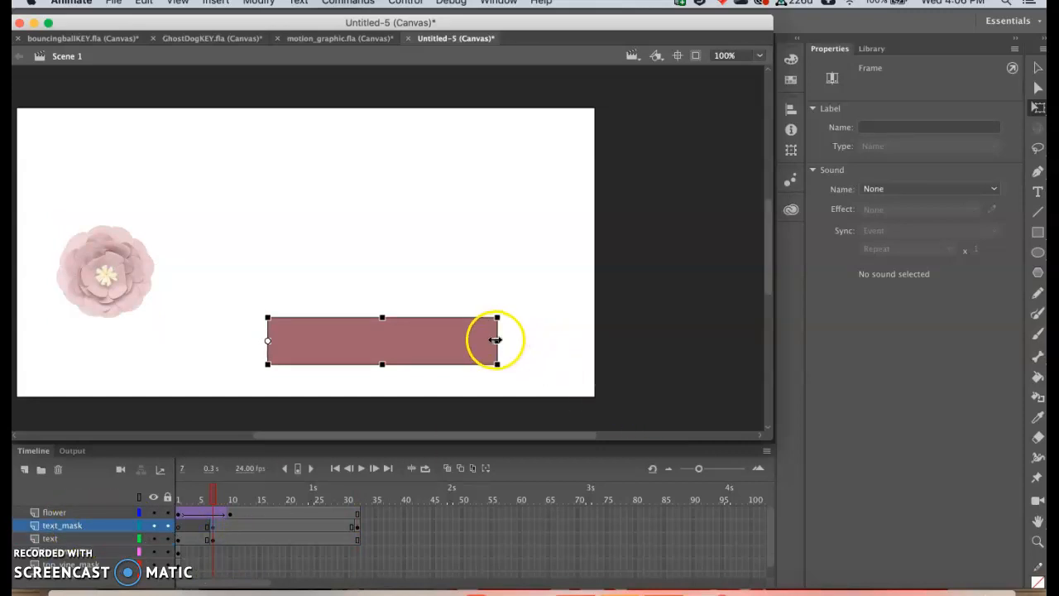
drag(493, 340, 268, 338)
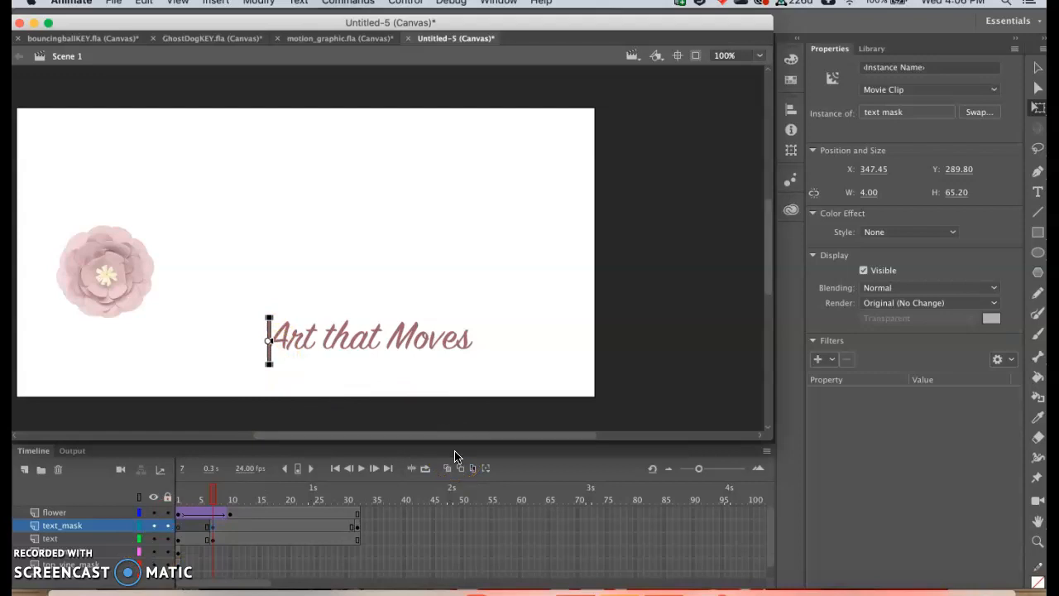
click(288, 524)
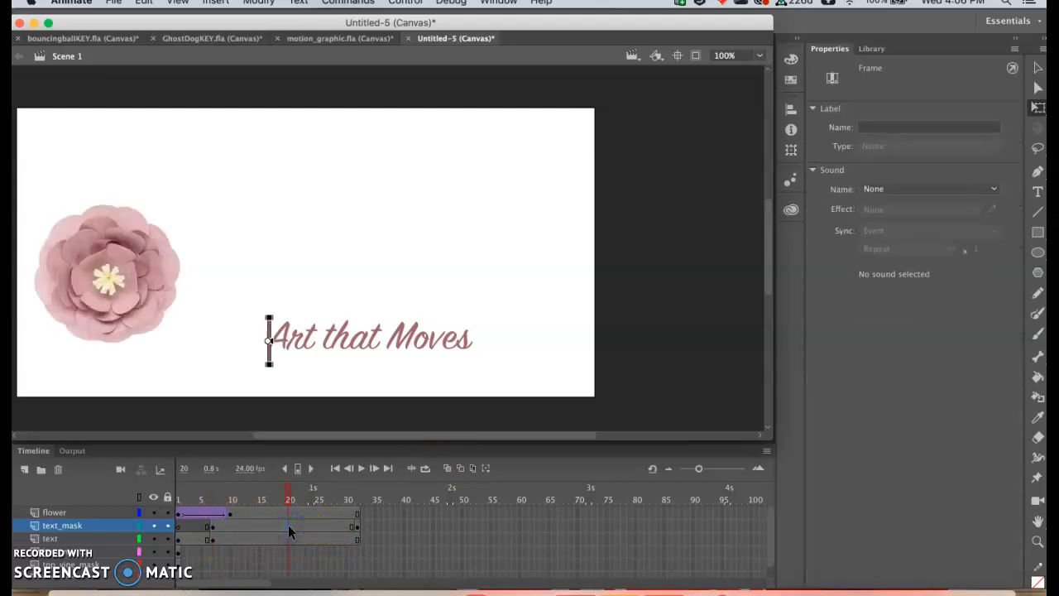
scroll(288, 529, down, 1)
right_click(288, 527)
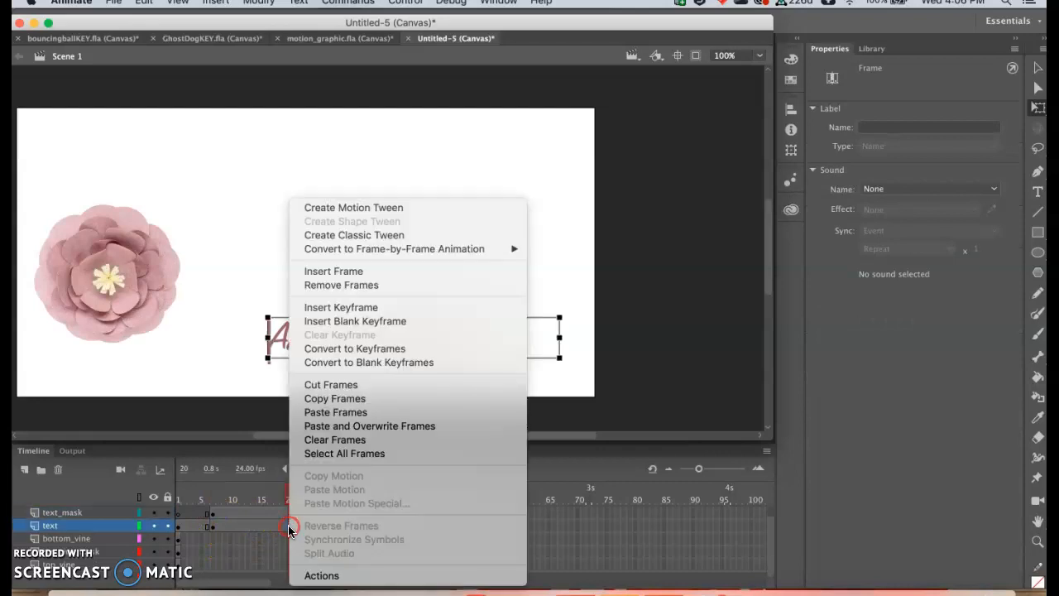
click(351, 236)
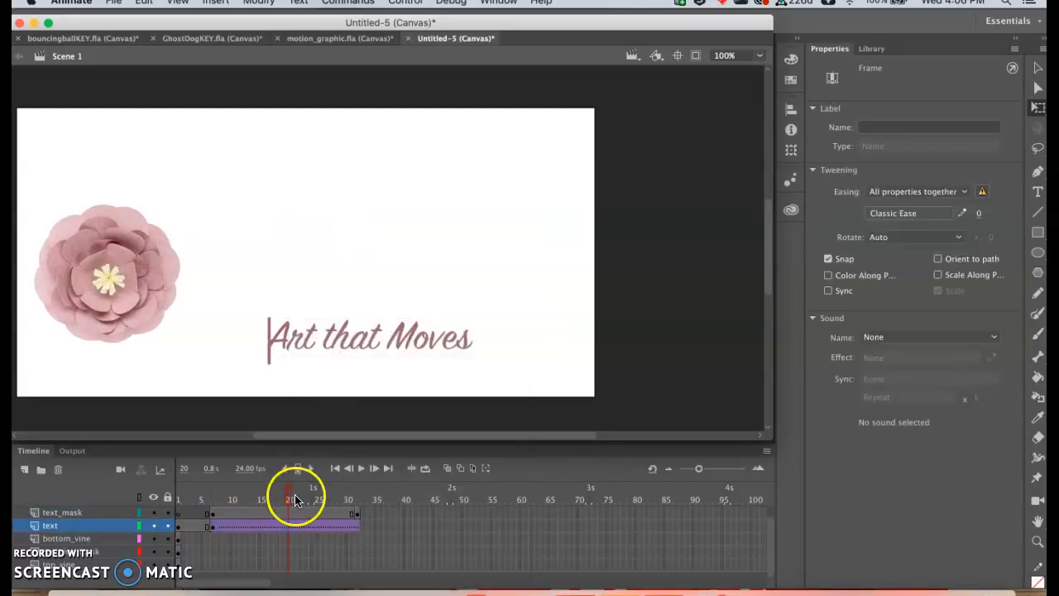
drag(291, 496, 220, 493)
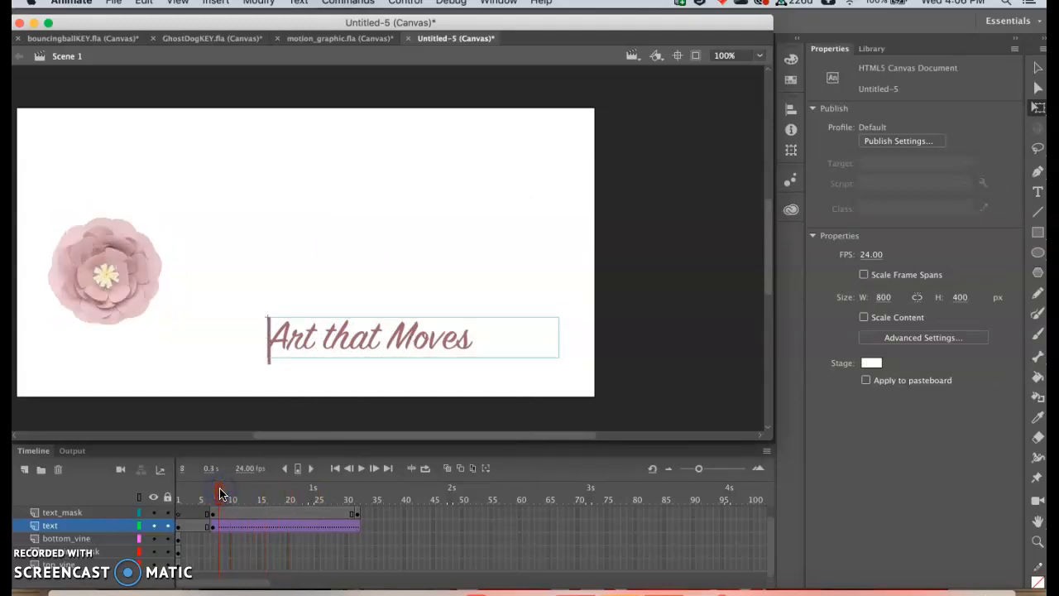
key(super+z)
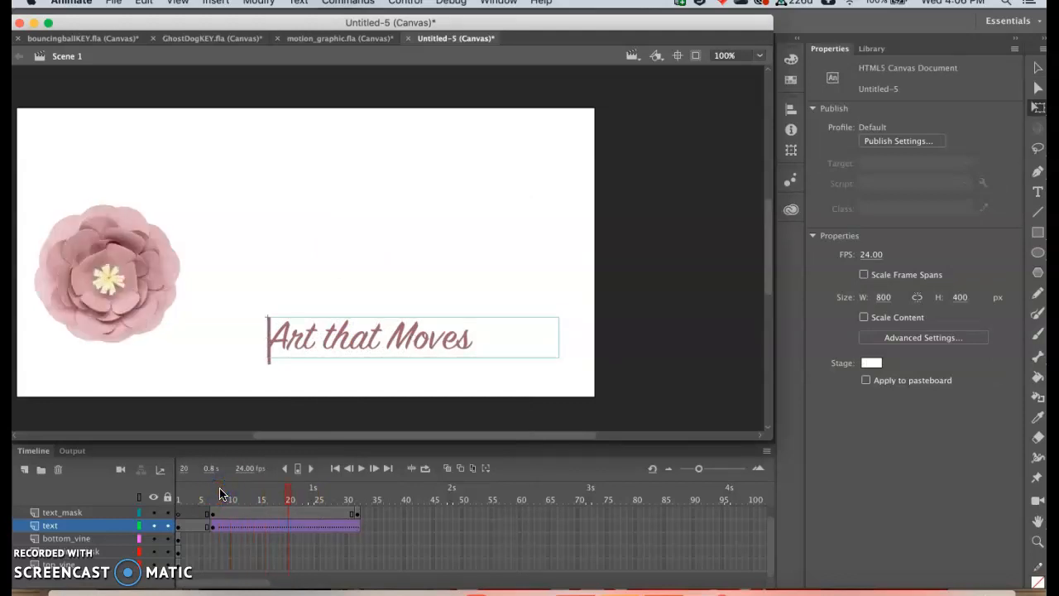
key(super+z)
Create a classic tween between frames 7 and 32 of the text_mask layer and scrub back to frame 6.
click(248, 513)
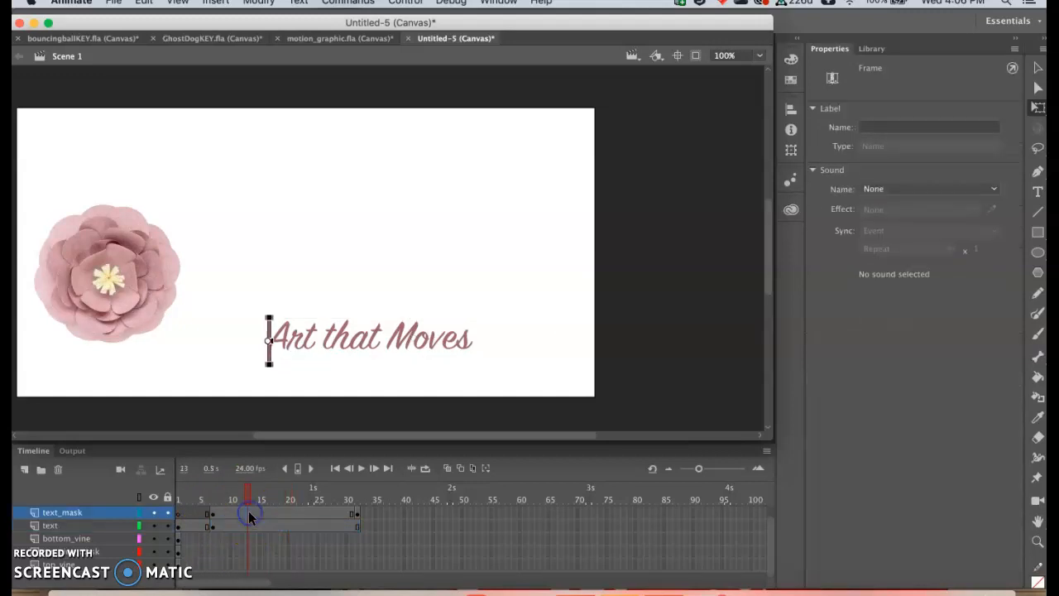
right_click(254, 518)
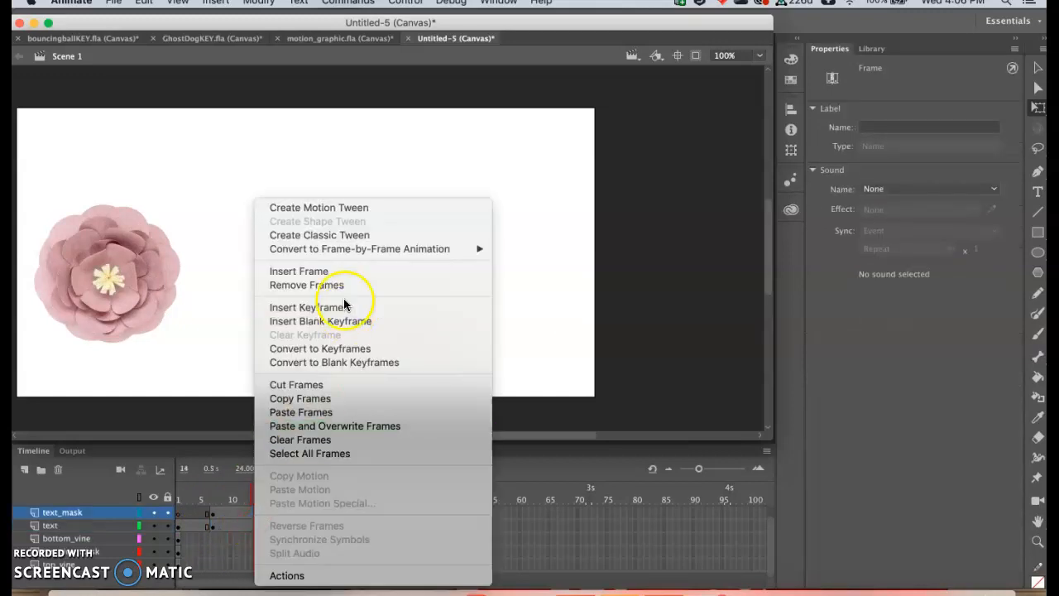
click(338, 235)
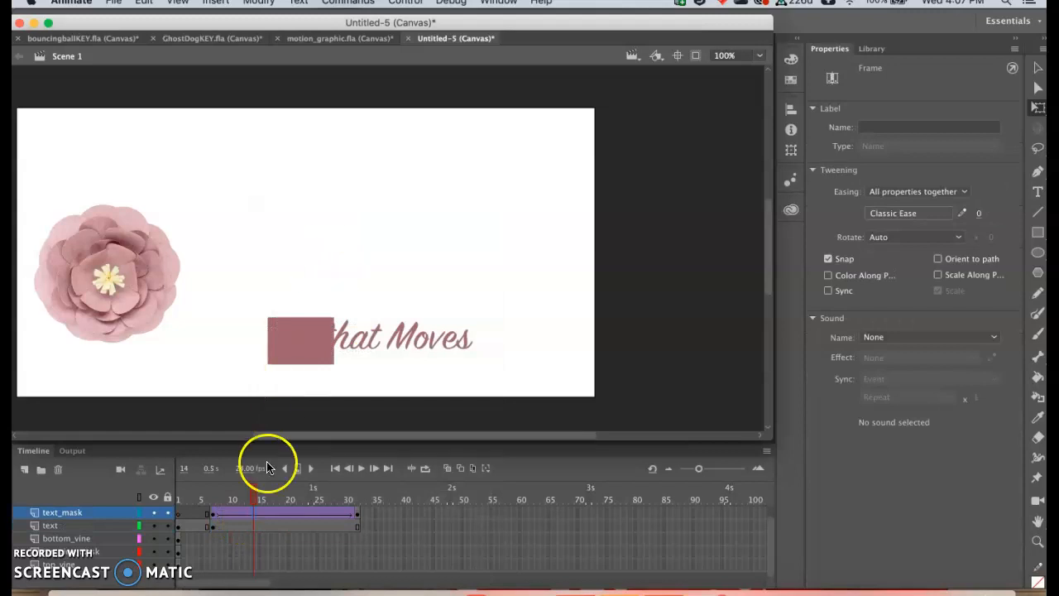
drag(255, 494, 209, 494)
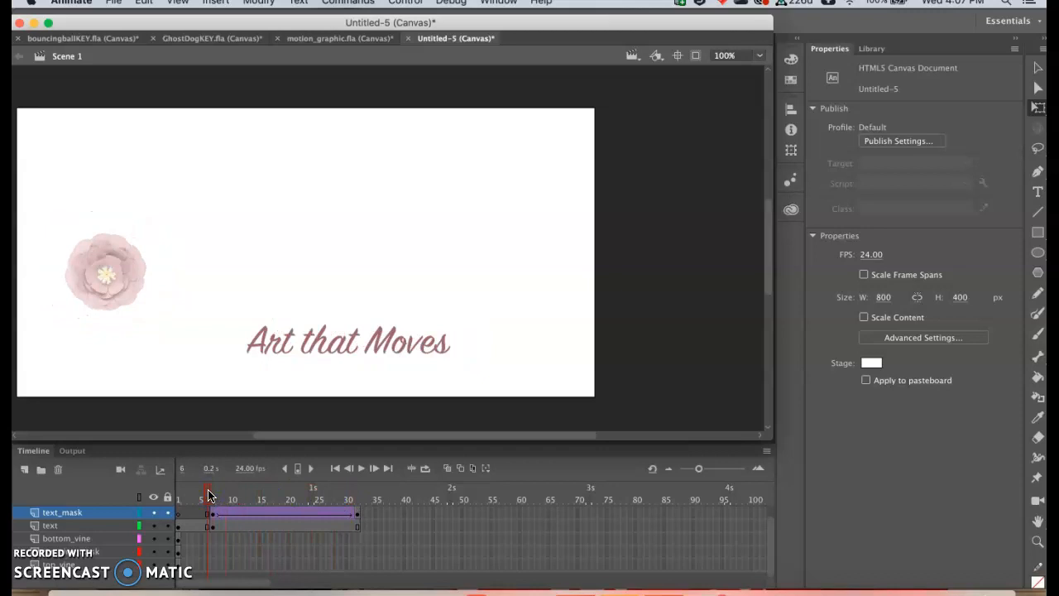
click(240, 527)
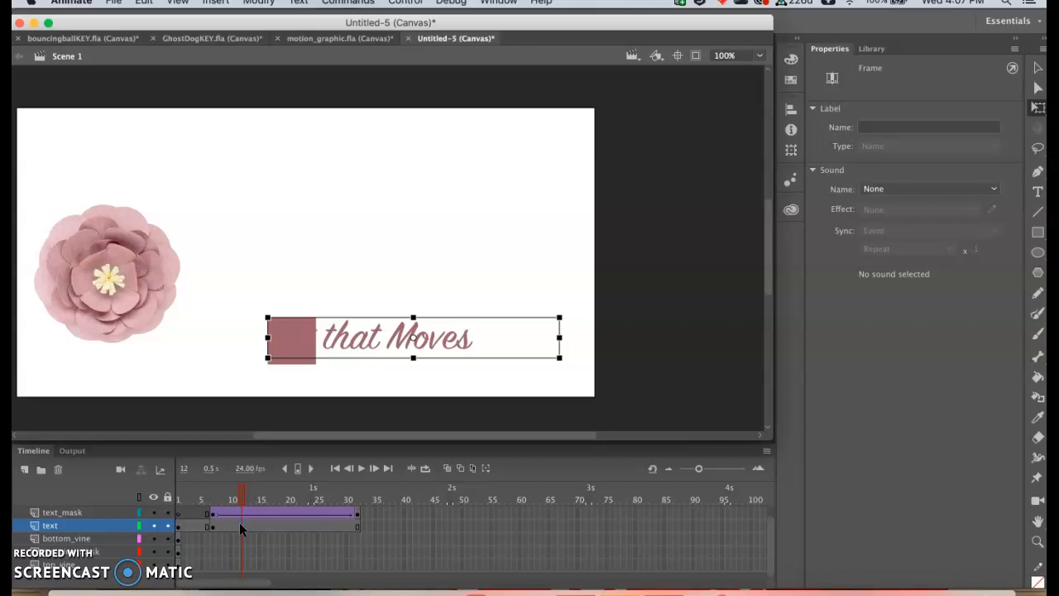
scroll(259, 516, up, 1)
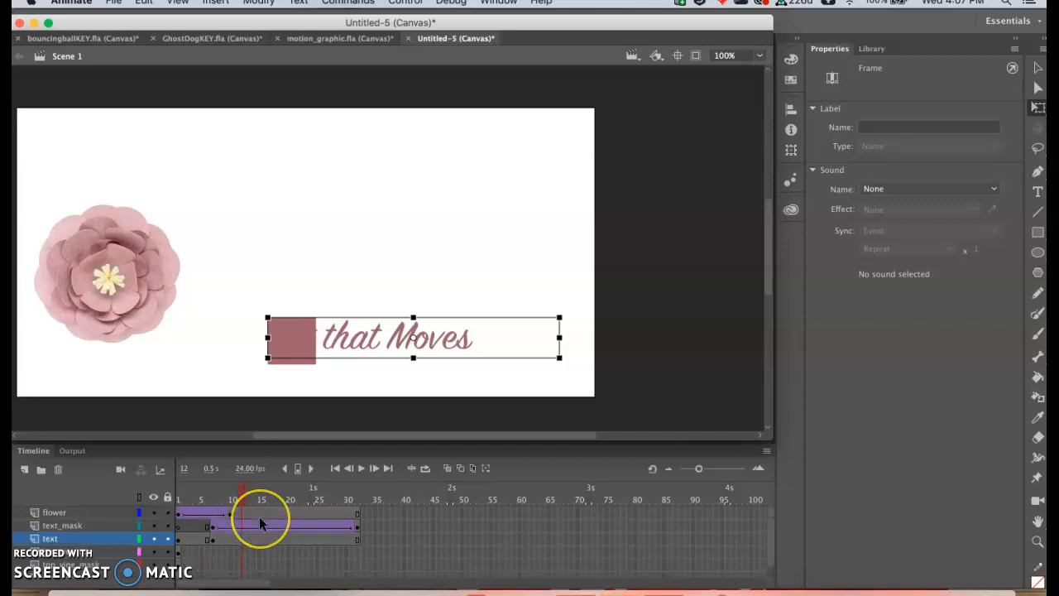
scroll(259, 523, down, 1)
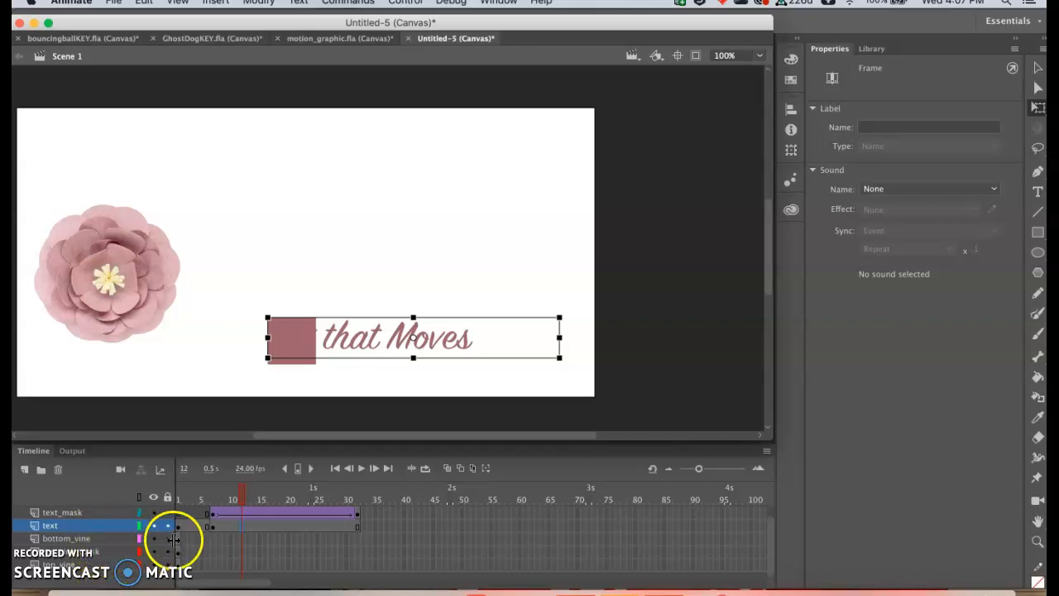
click(112, 556)
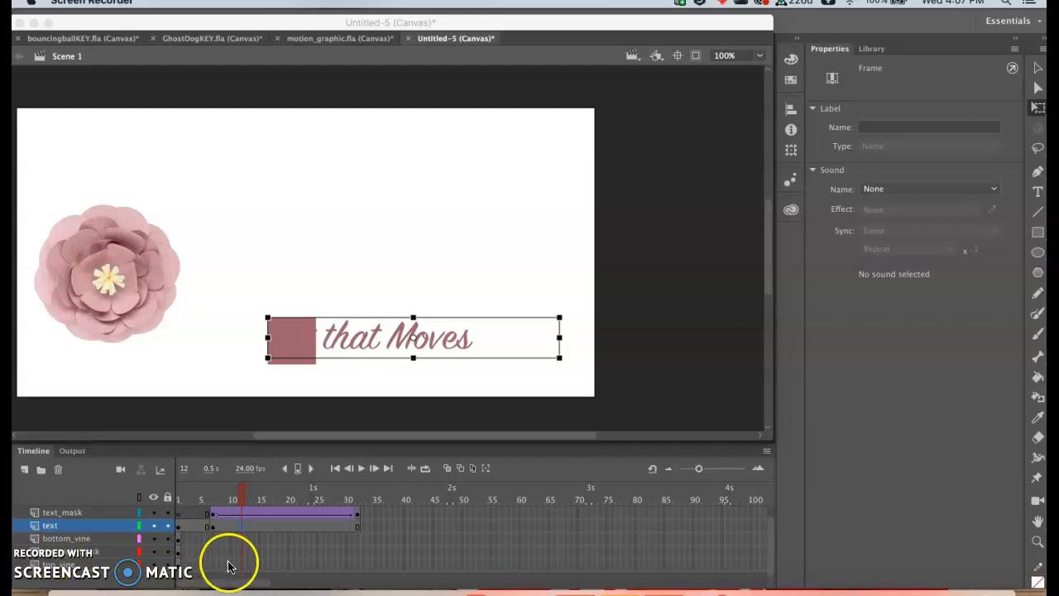
Insert a keyframe at frame 19 of the top_vine_mask layer.
click(281, 538)
click(283, 539)
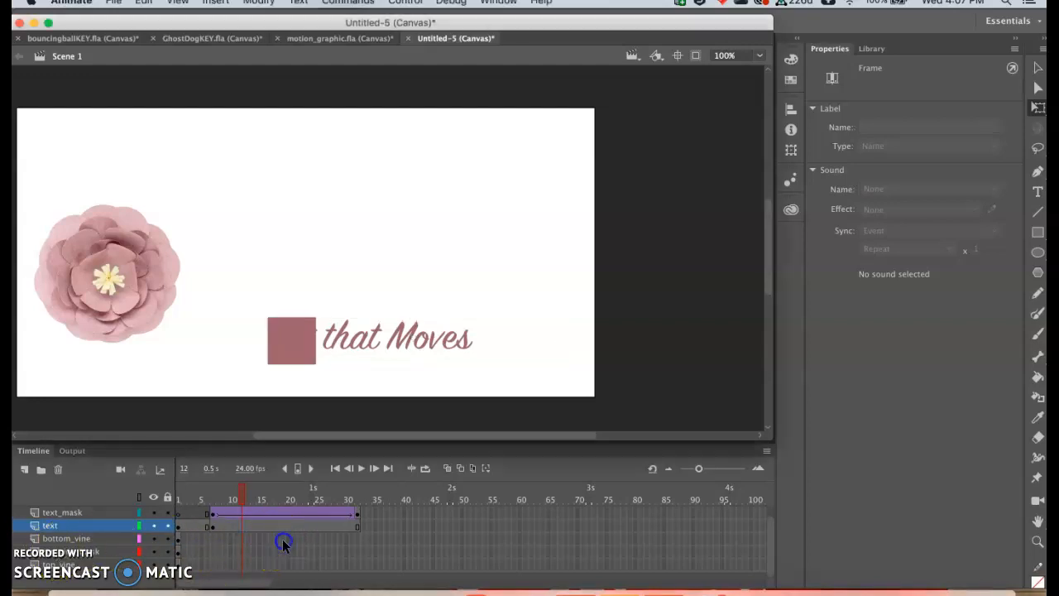
click(282, 551)
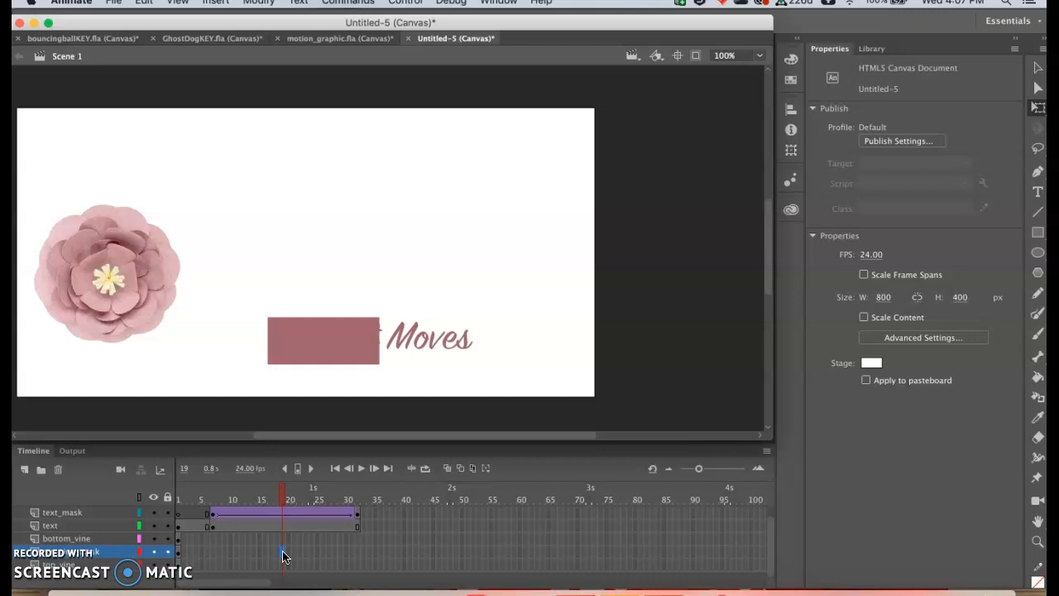
right_click(283, 554)
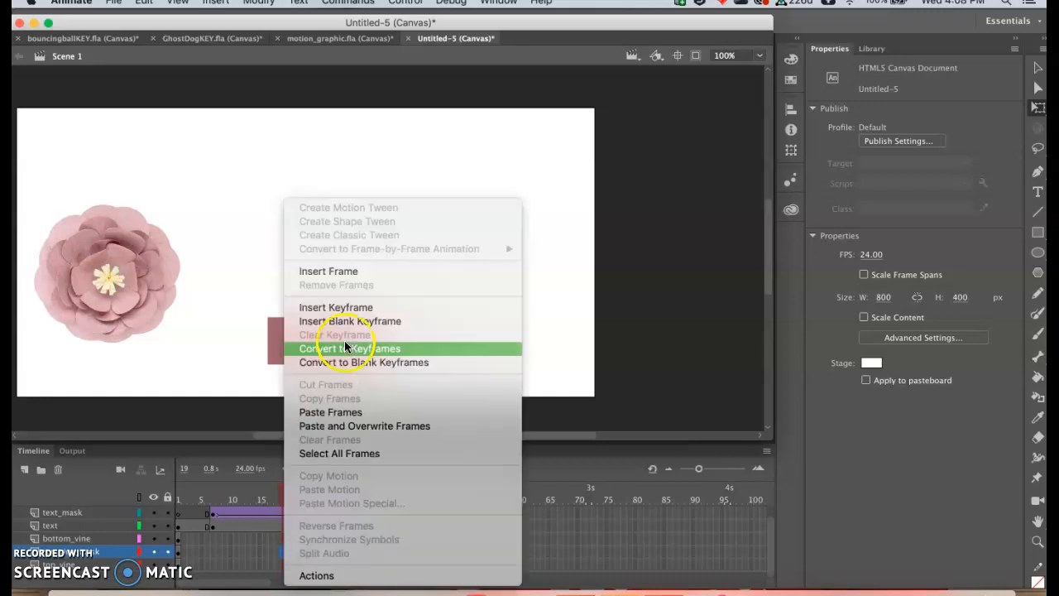
click(344, 303)
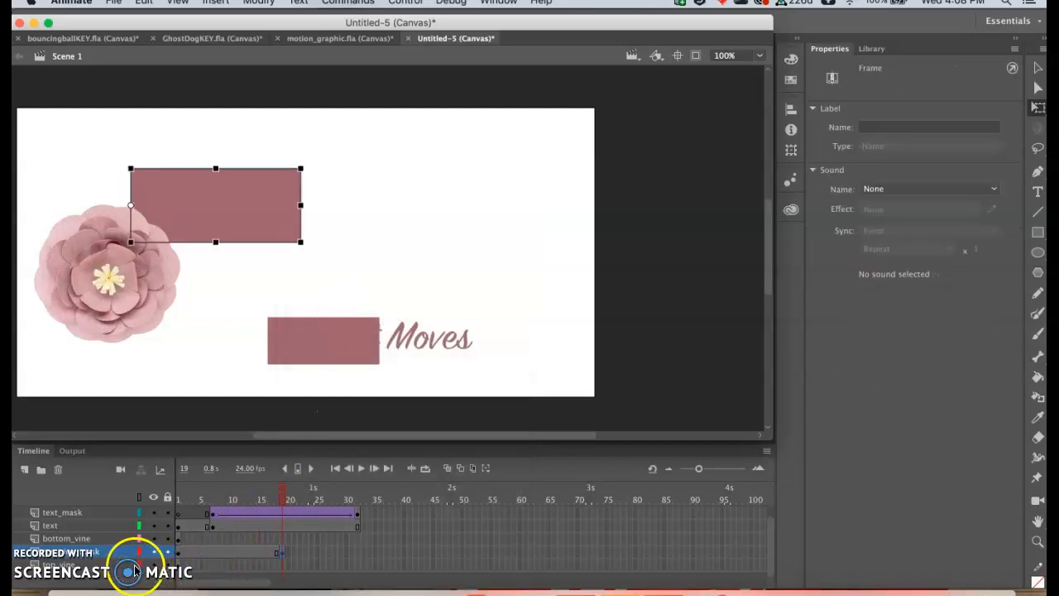
Insert a regular frame at frame 19 of the top_vine layer.
click(278, 568)
right_click(280, 570)
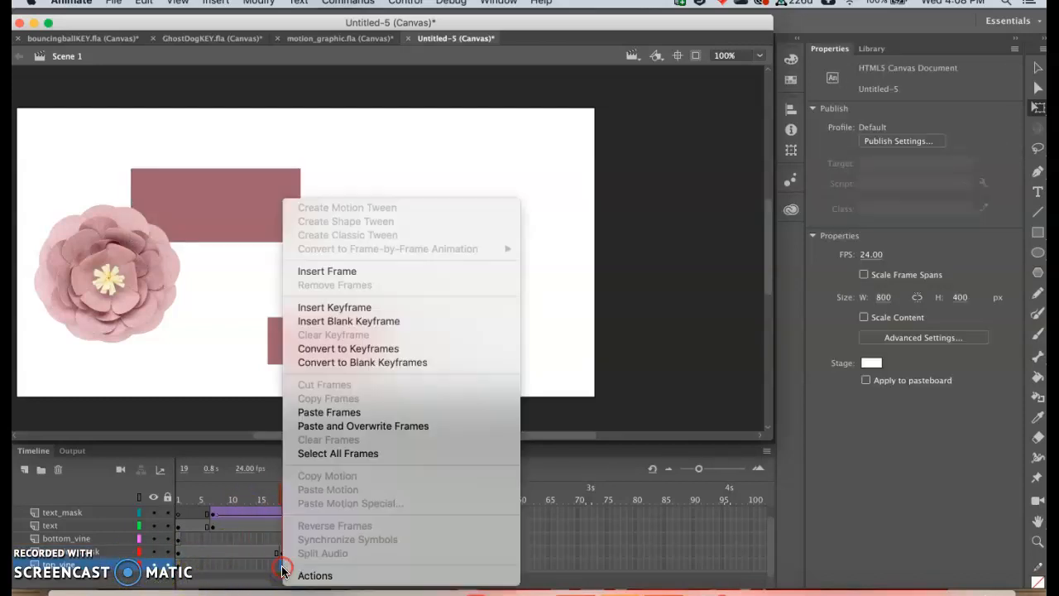
click(354, 273)
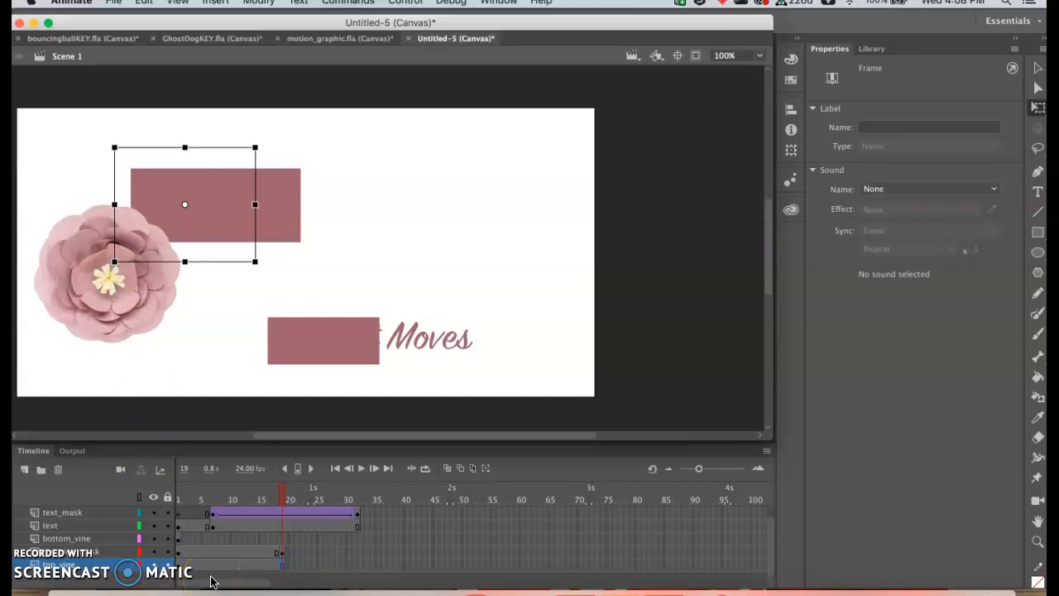
Insert a keyframe at frame 32 of the top_vine_mask layer and a regular frame at frame 32 of the top_vine layer.
click(355, 555)
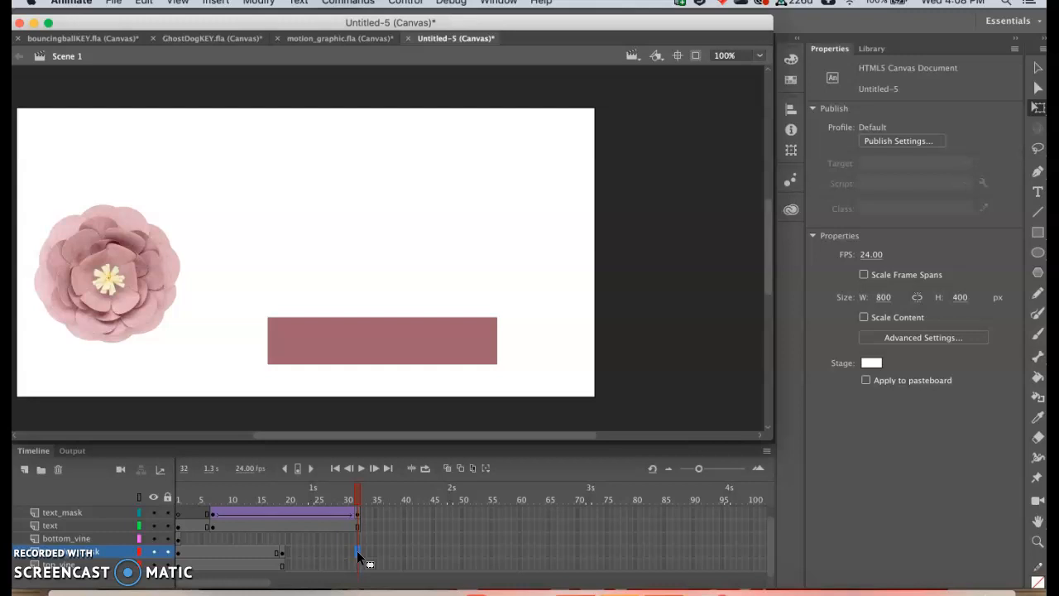
right_click(357, 550)
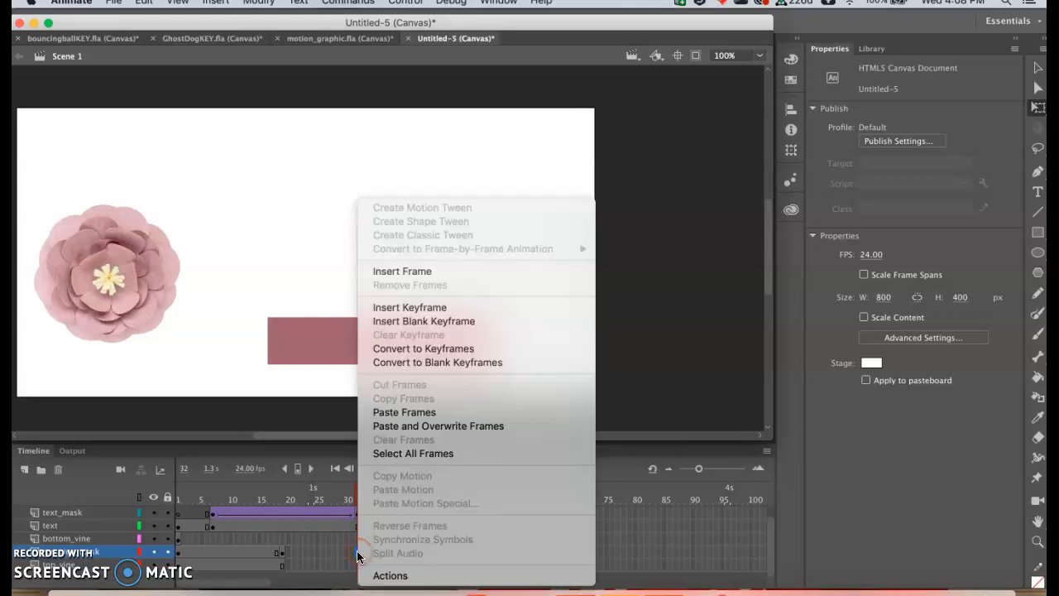
click(441, 306)
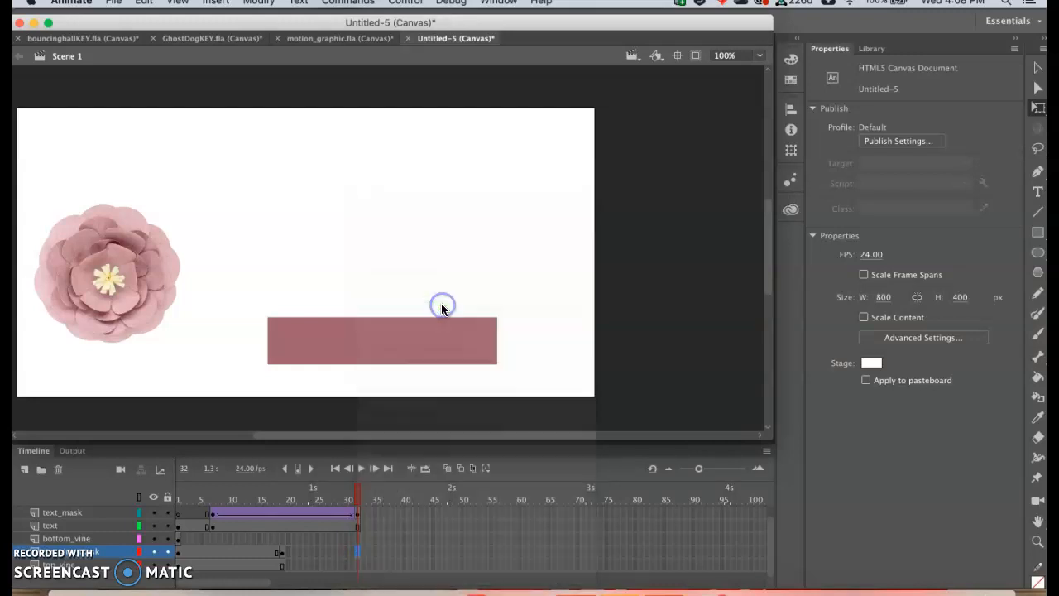
click(357, 566)
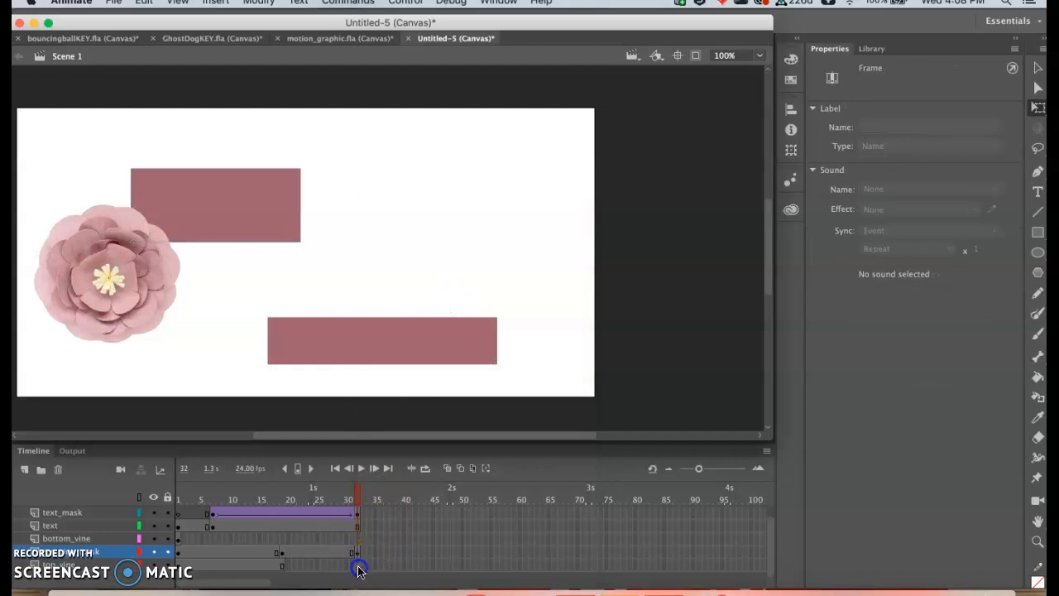
right_click(358, 570)
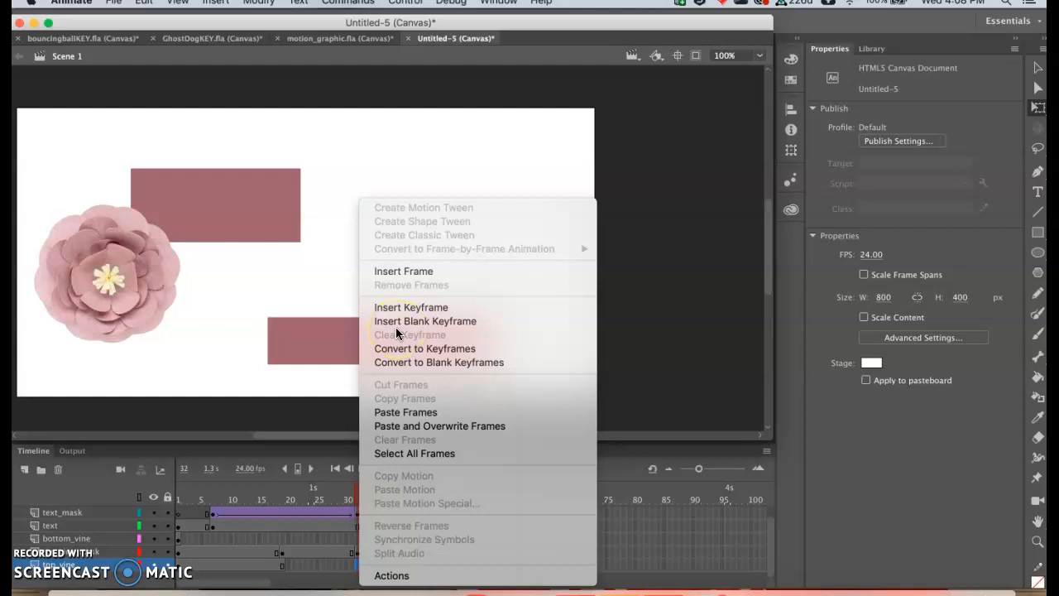
click(401, 274)
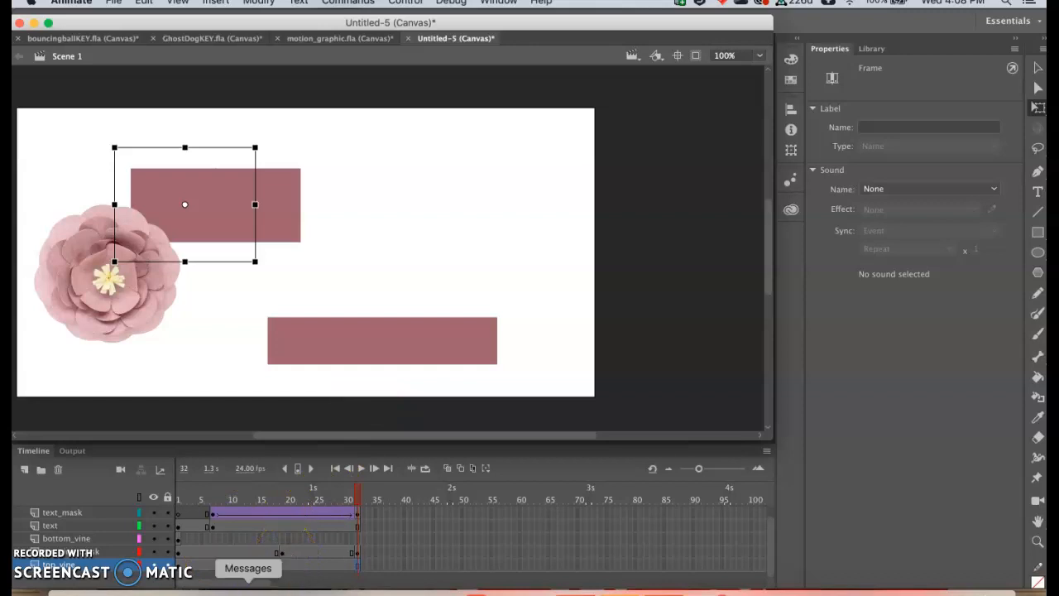
Create a classic tween between frames 19 and 32 of the top_vine_mask layer.
click(310, 554)
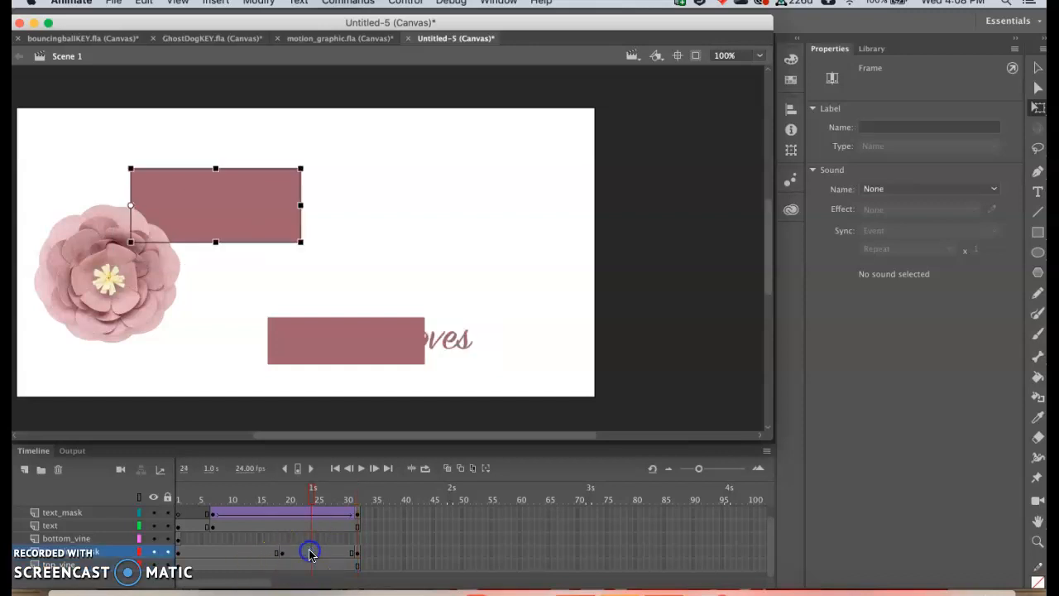
right_click(310, 554)
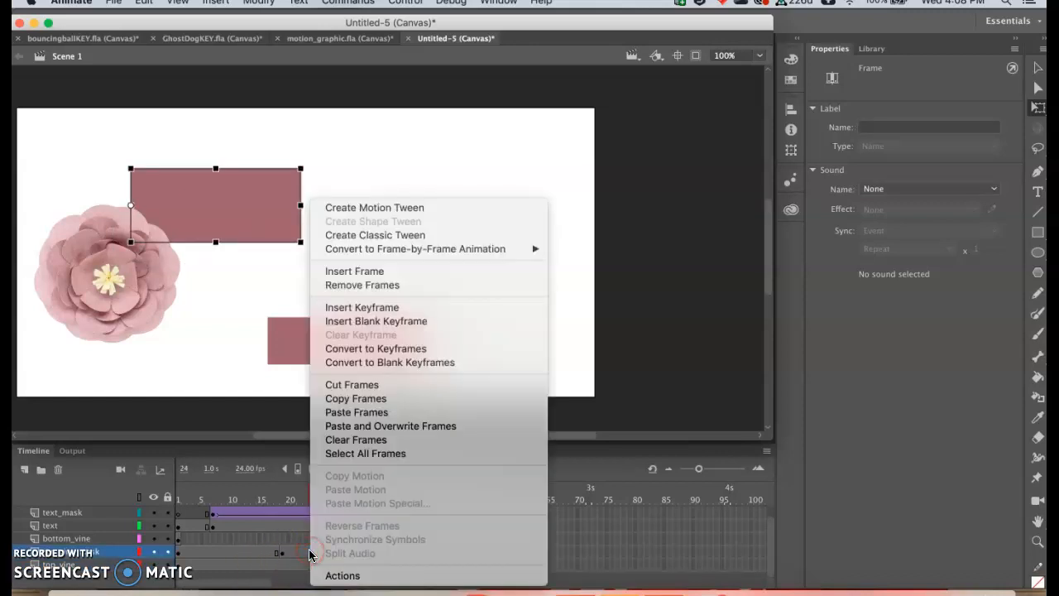
click(383, 237)
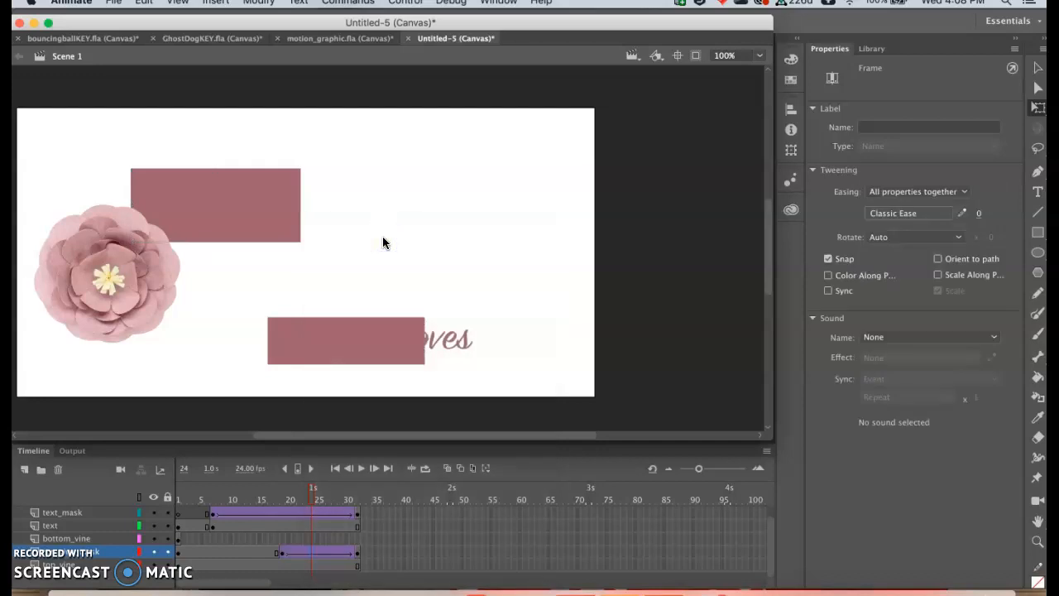
Shrink the top vine mask at frame 19 toward its left edge to a width of 4 px and scrub back to frame 1.
click(281, 556)
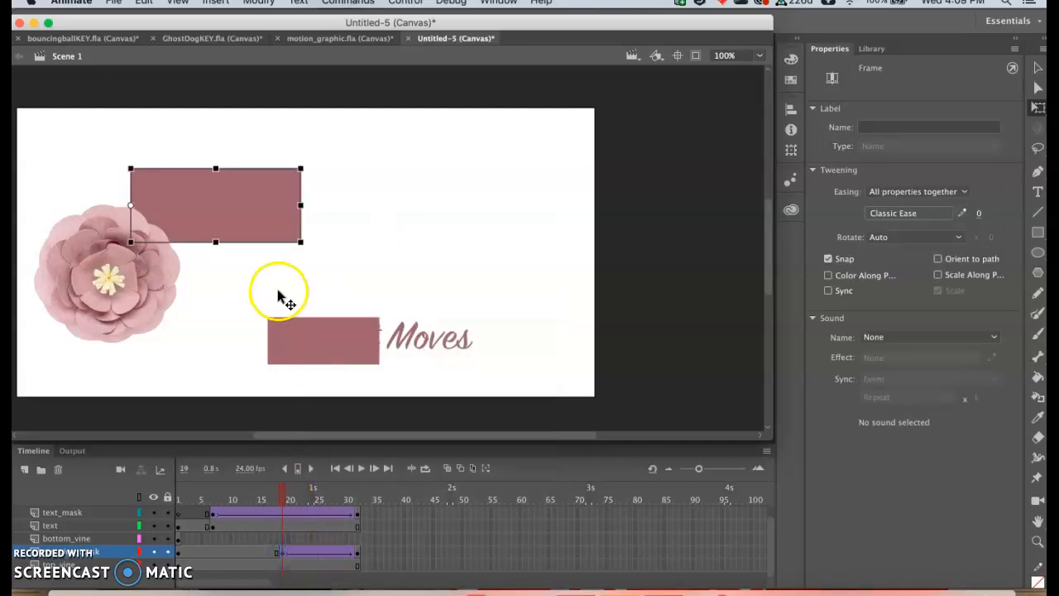
drag(302, 204, 134, 204)
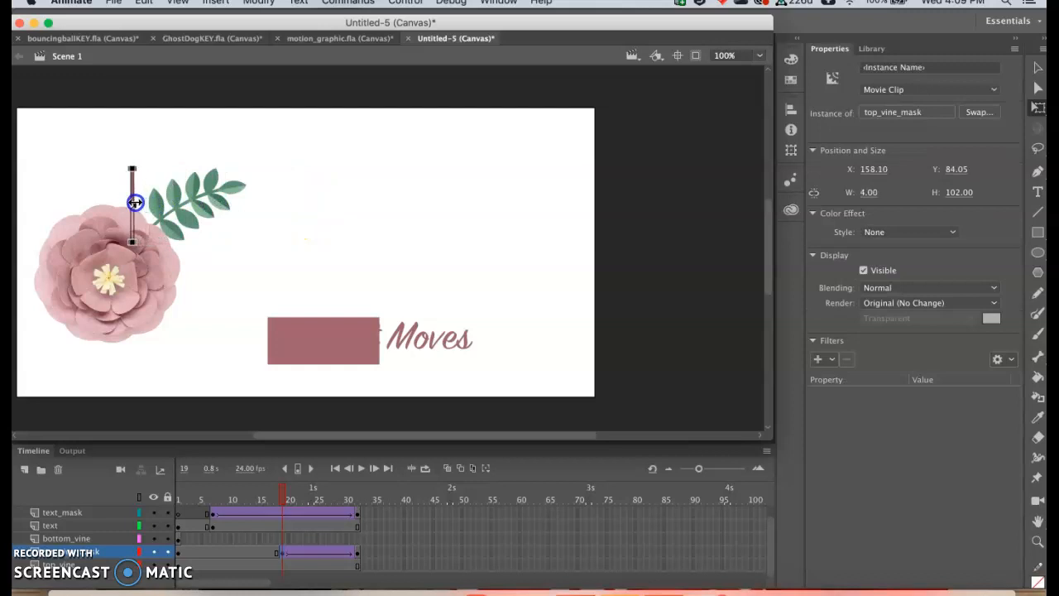
drag(285, 496, 176, 487)
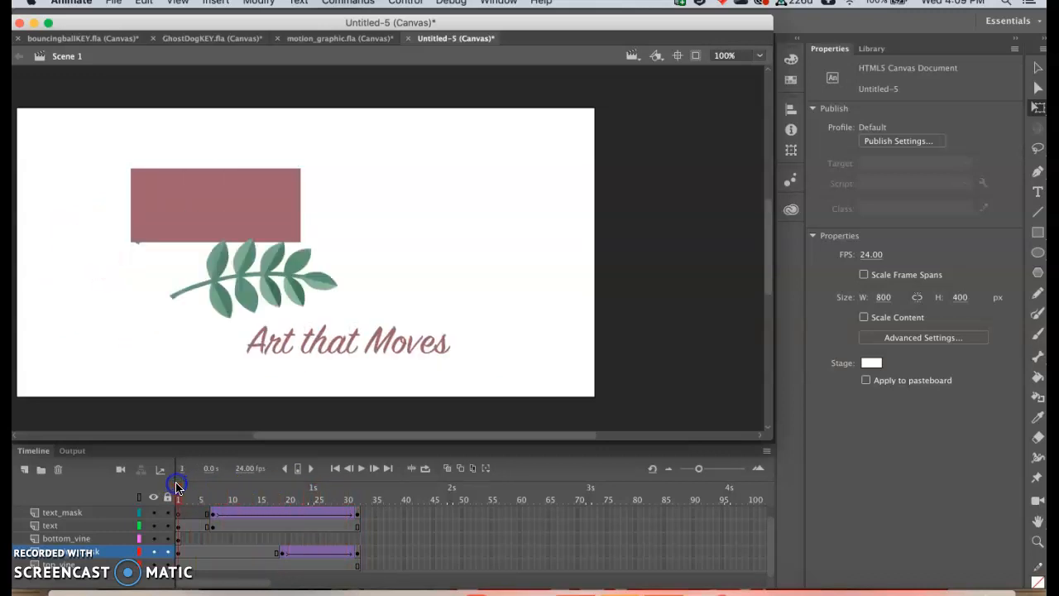
Copy the frame 19 keyframe of the top_vine_mask layer and paste it onto frame 1 of the same layer.
click(281, 560)
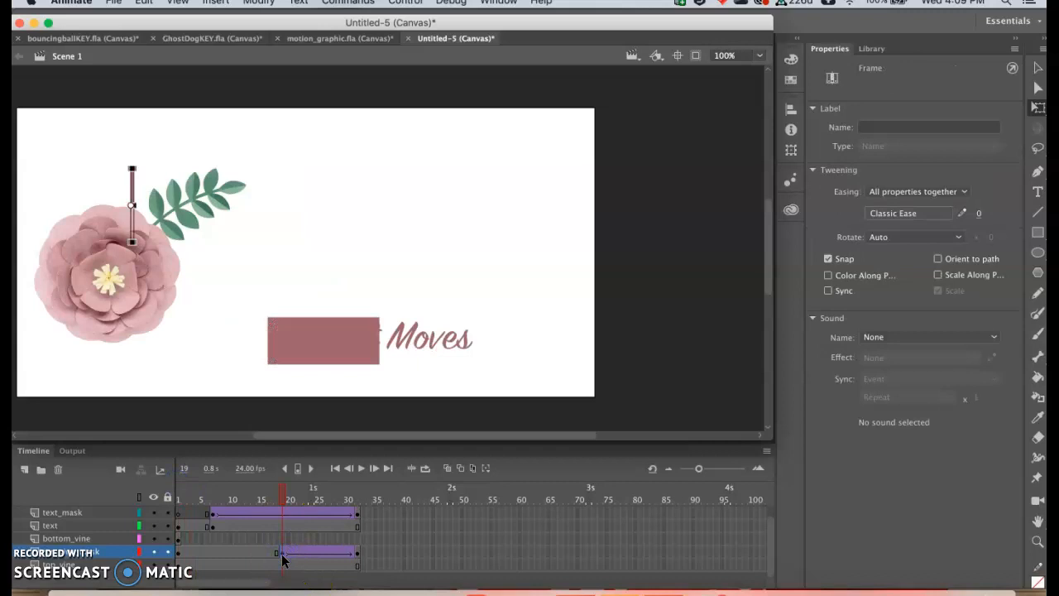
right_click(281, 559)
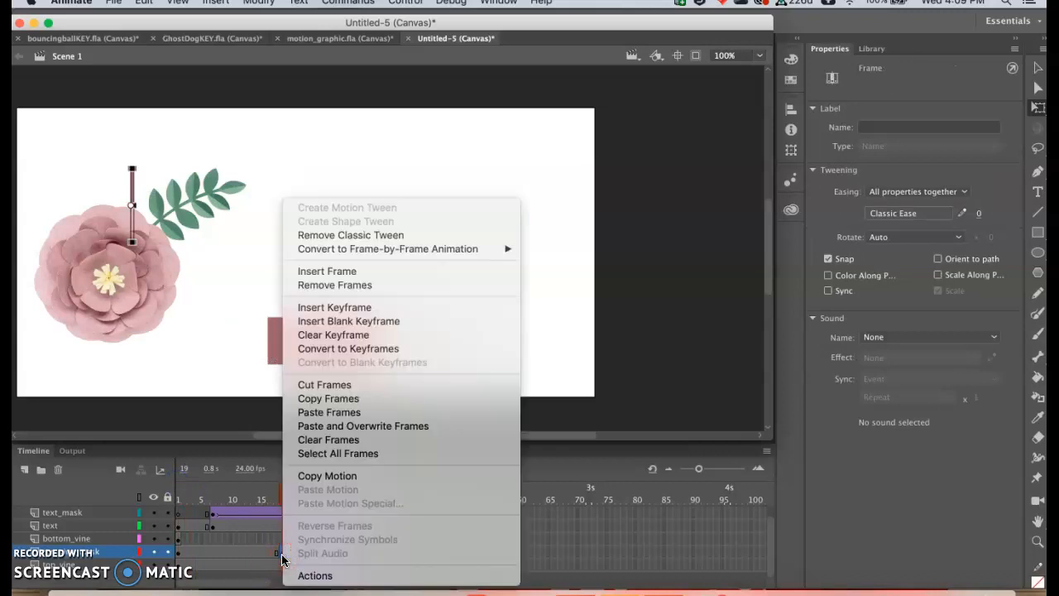
click(329, 398)
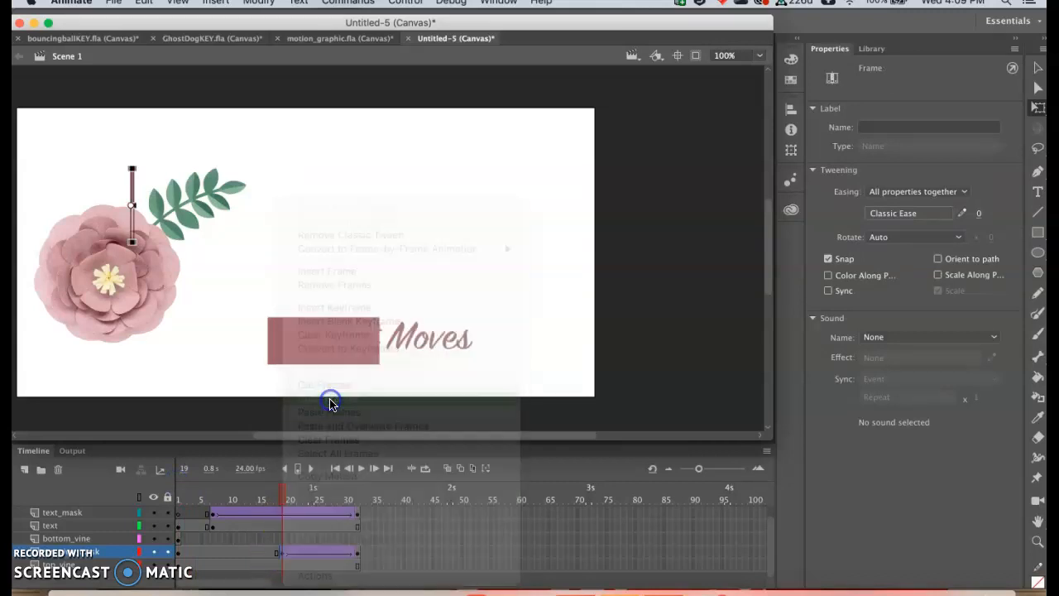
click(180, 554)
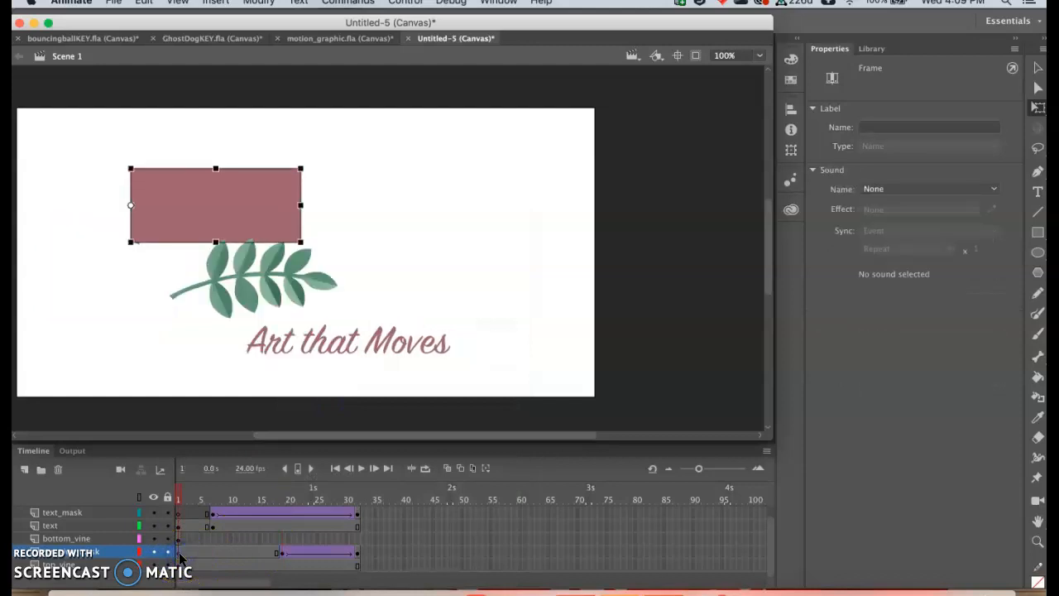
mouse_move(177, 495)
mouse_down()
mouse_move(310, 499)
mouse_move(171, 497)
mouse_up()
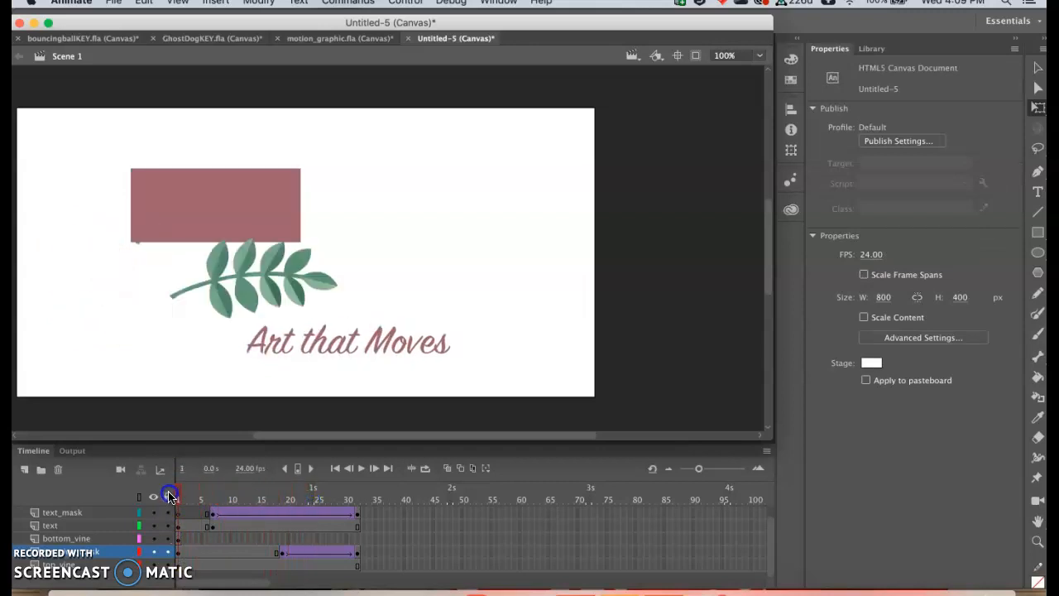
right_click(179, 553)
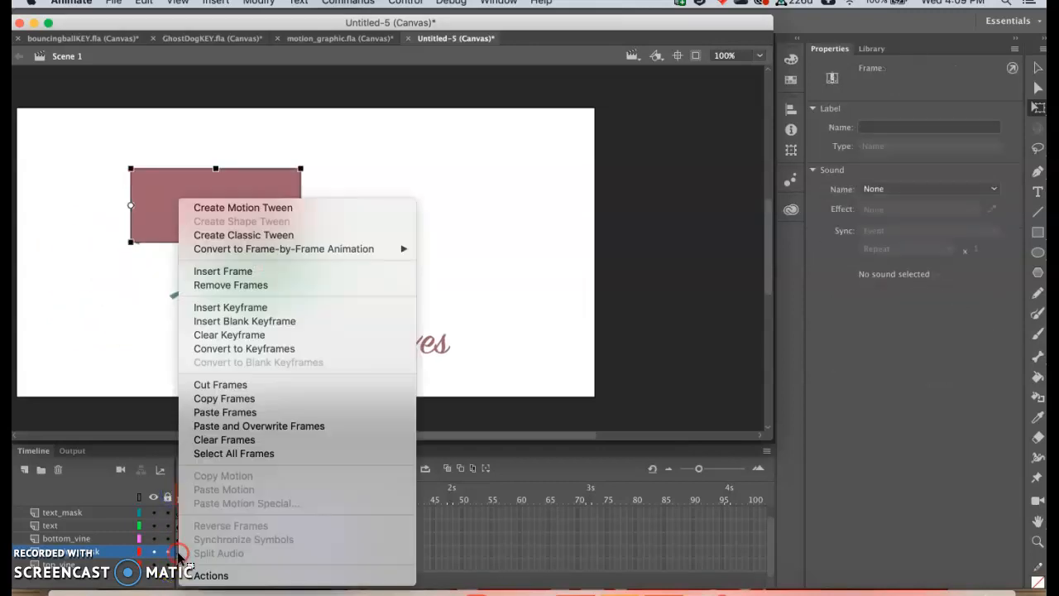
click(226, 414)
drag(201, 490, 176, 497)
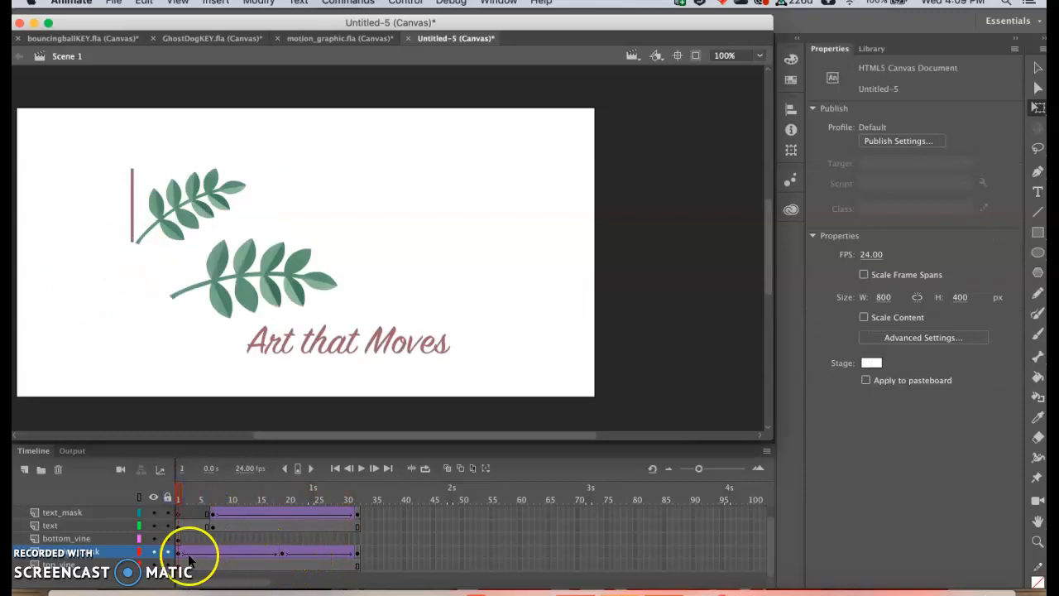
mouse_move(171, 492)
mouse_down()
mouse_move(395, 506)
mouse_move(170, 490)
mouse_up()
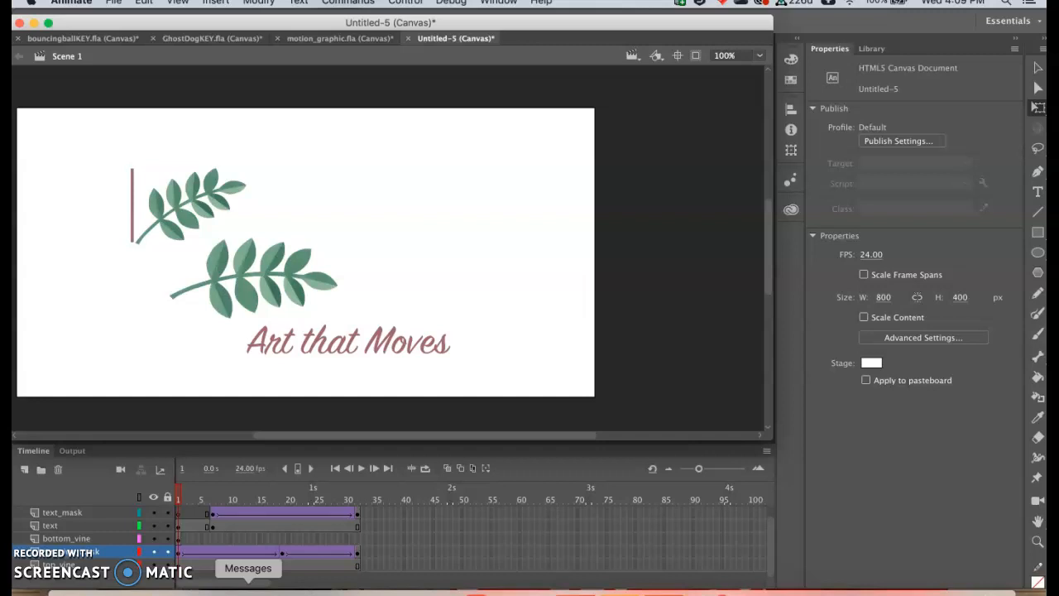
Open the top_vine_mask symbol at frame 7 for editing and change its shape's fill color to white.
click(184, 500)
drag(190, 500, 211, 504)
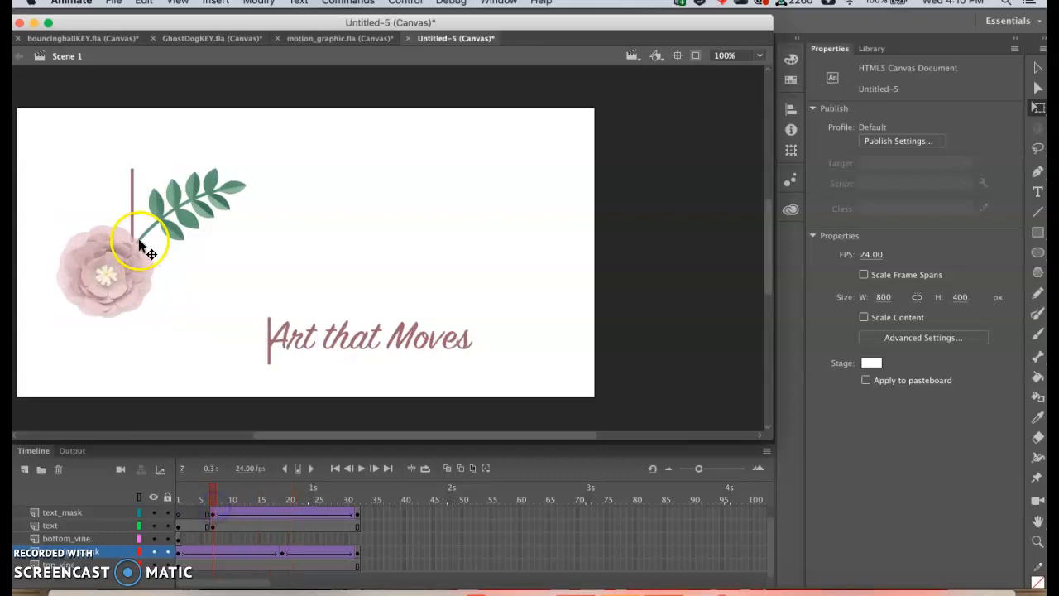
double_click(133, 208)
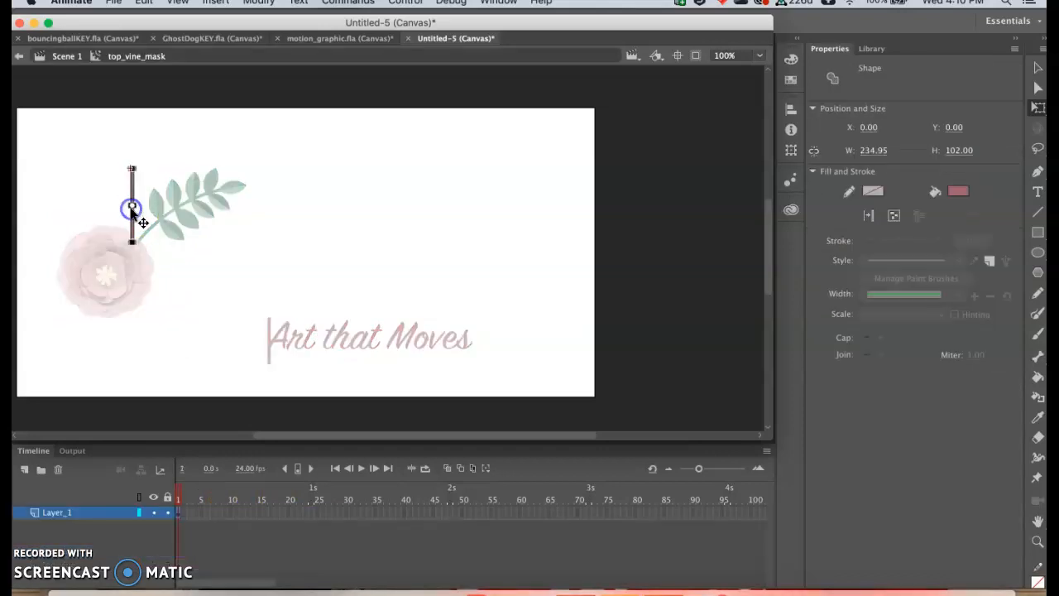
click(958, 191)
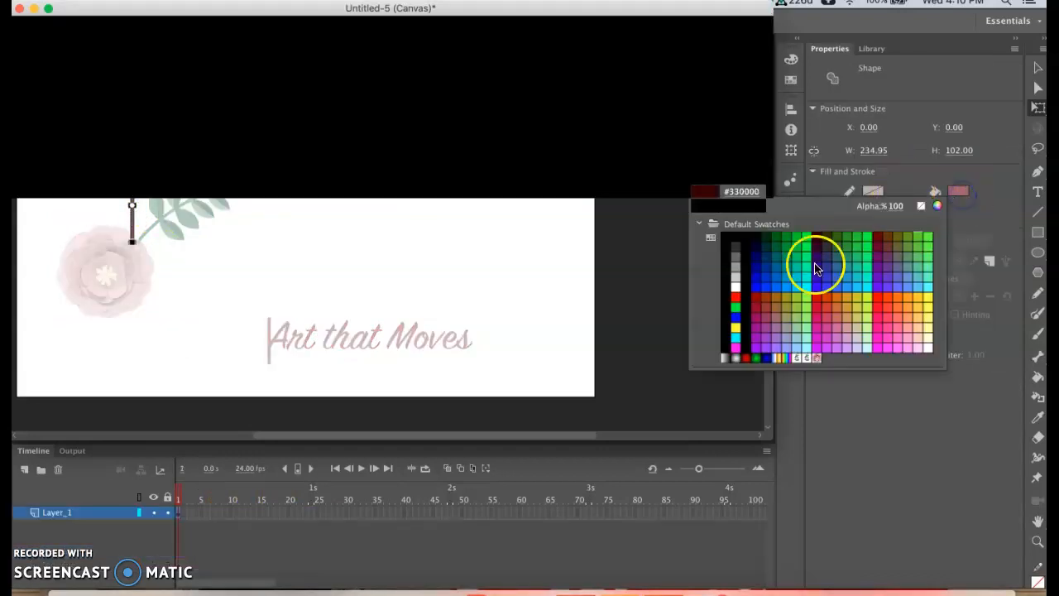
click(736, 286)
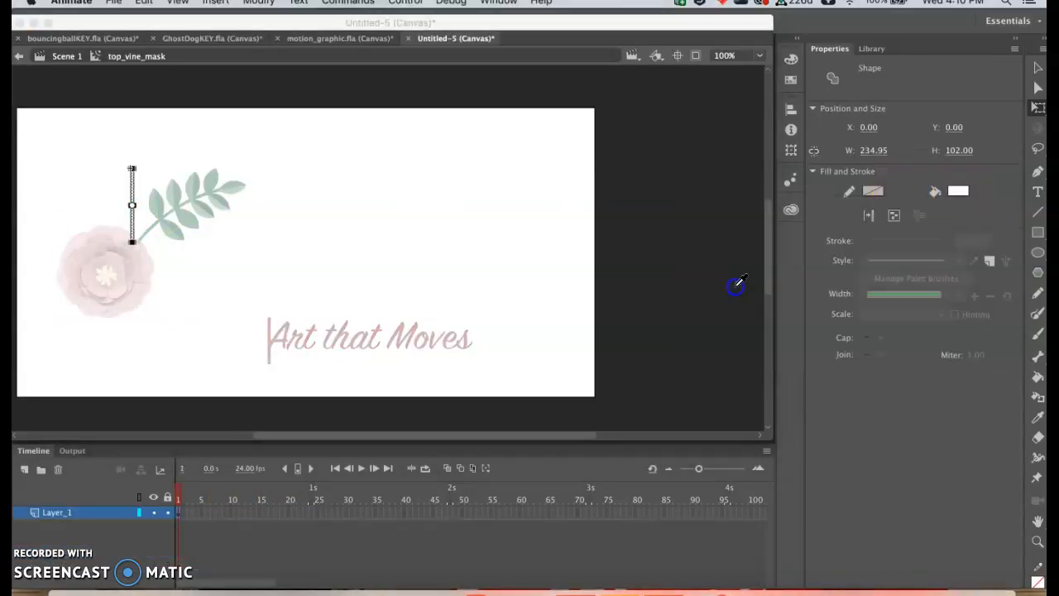
Open the text mask symbol for editing, change its shape's fill color to white, and return to Scene 1.
double_click(270, 336)
click(269, 339)
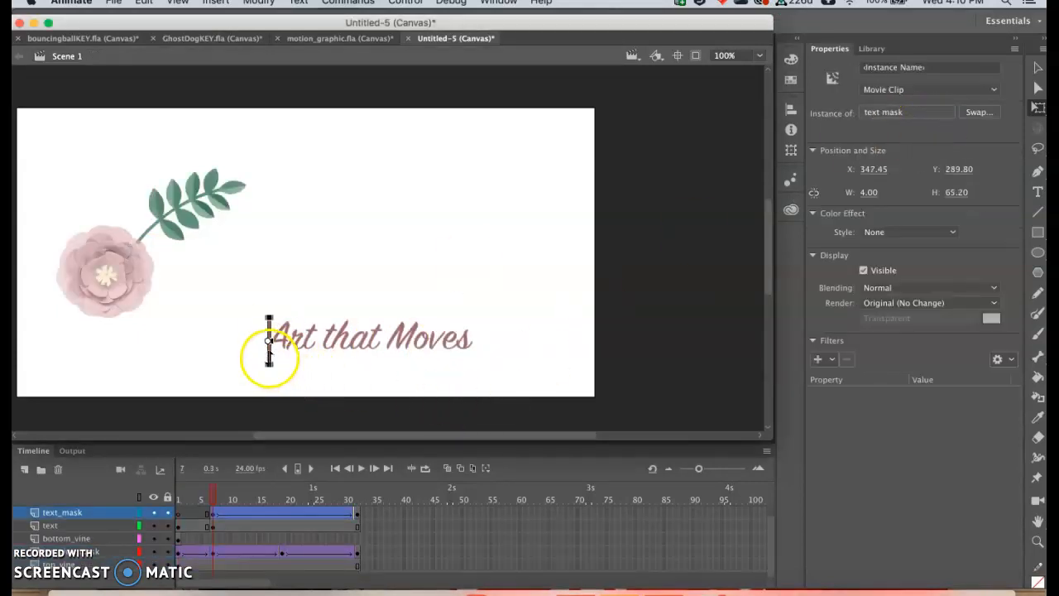
double_click(271, 350)
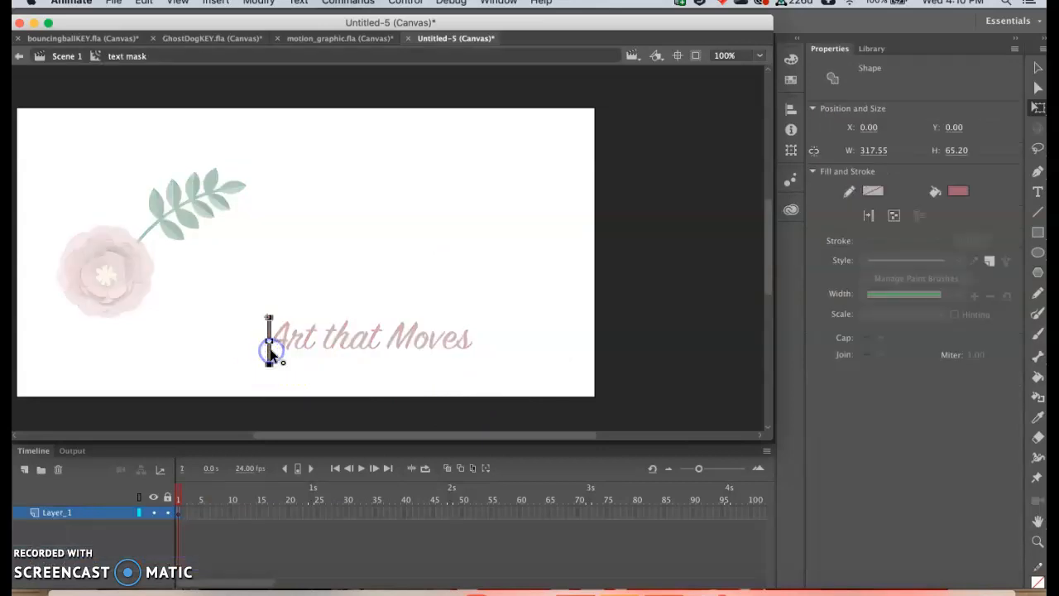
click(959, 191)
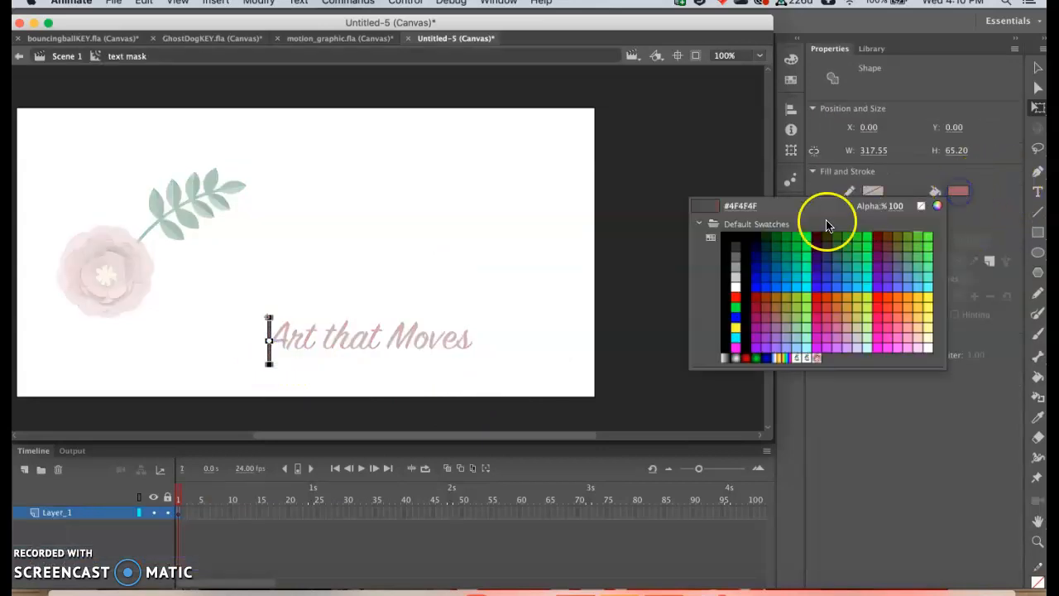
click(736, 286)
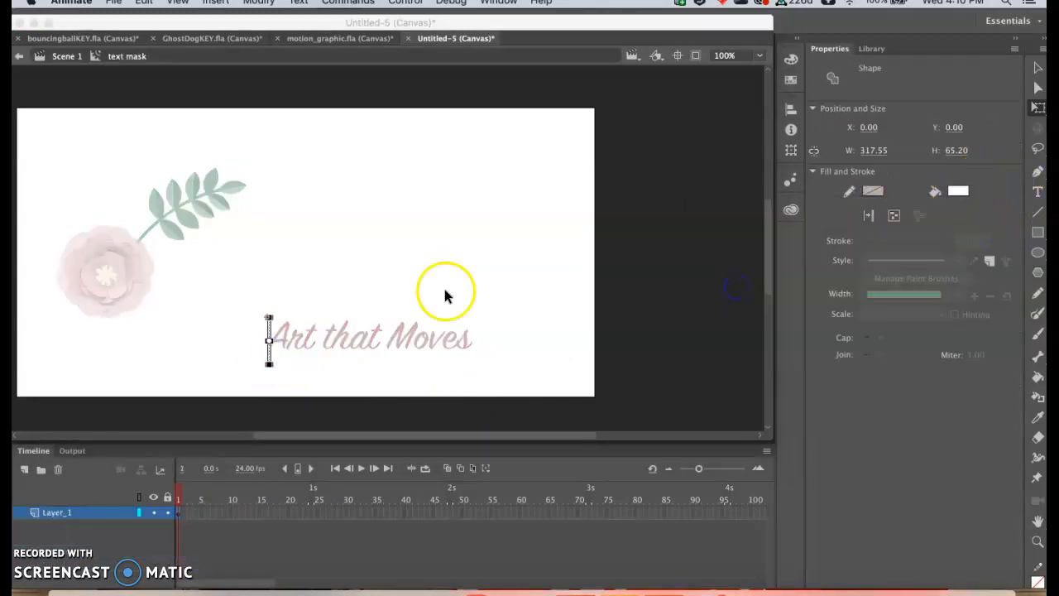
click(403, 275)
double_click(303, 284)
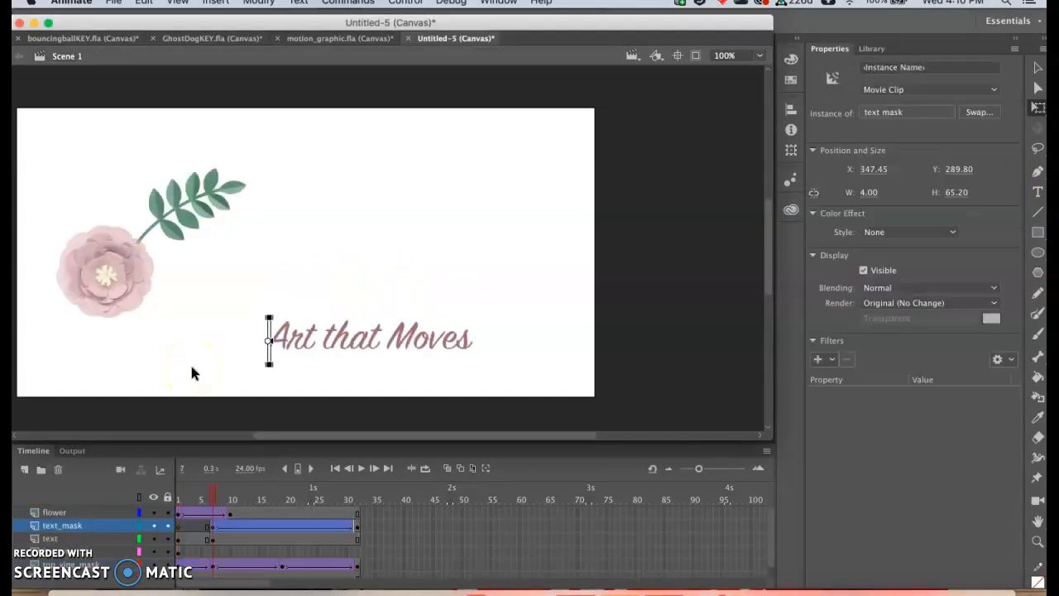
Test the movie in the browser, close the preview tab, and return to the Animate document.
key(super+Return)
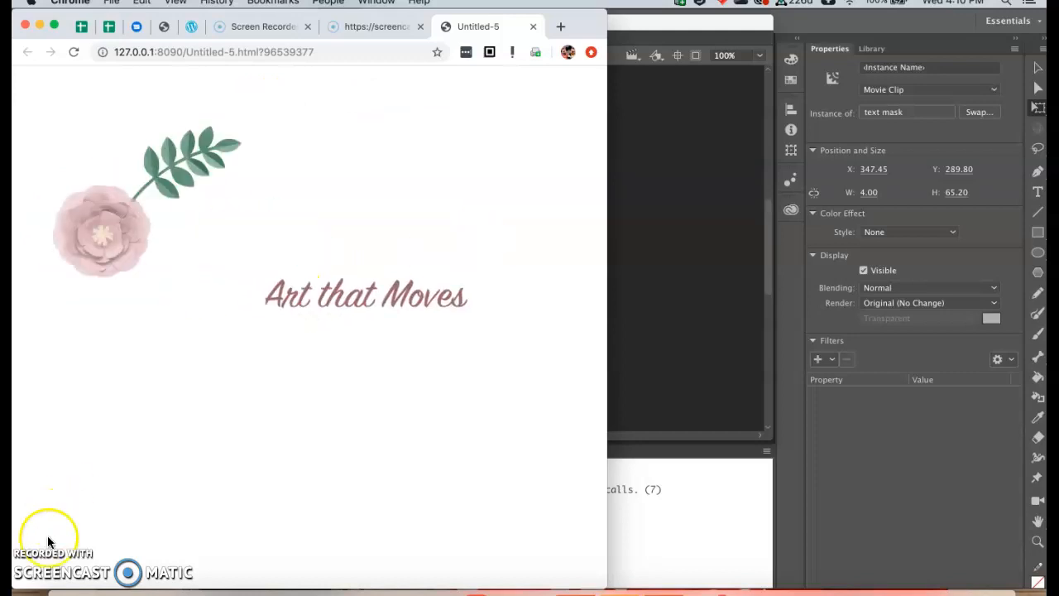
click(534, 27)
click(679, 218)
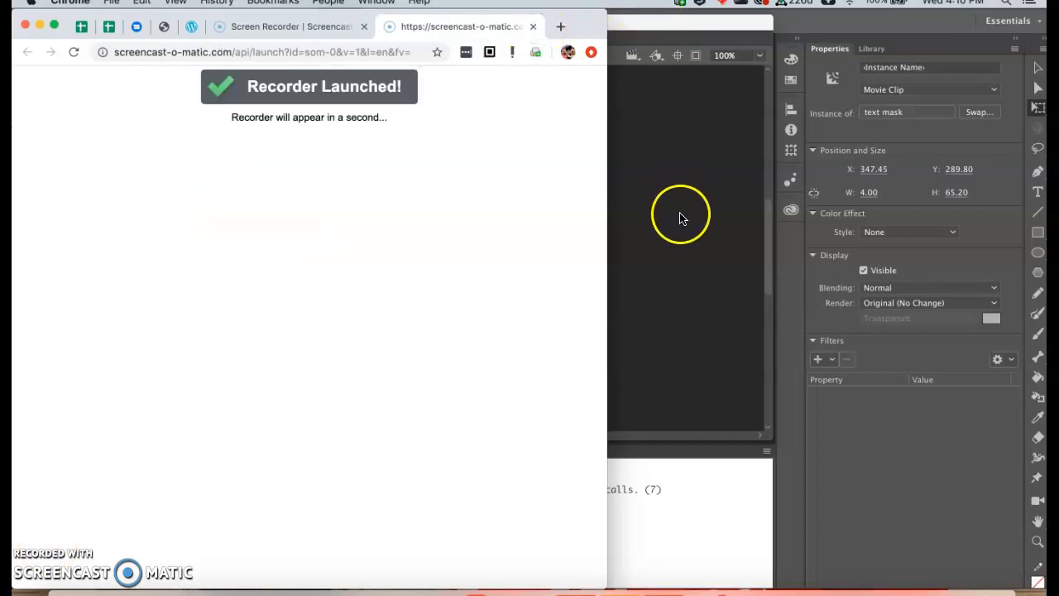
click(642, 224)
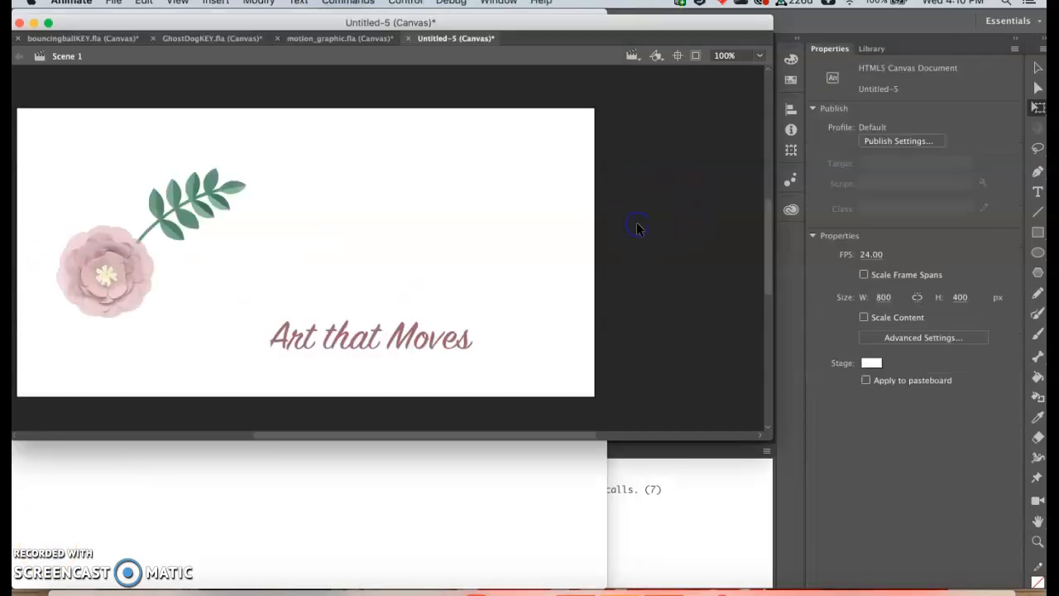
click(667, 456)
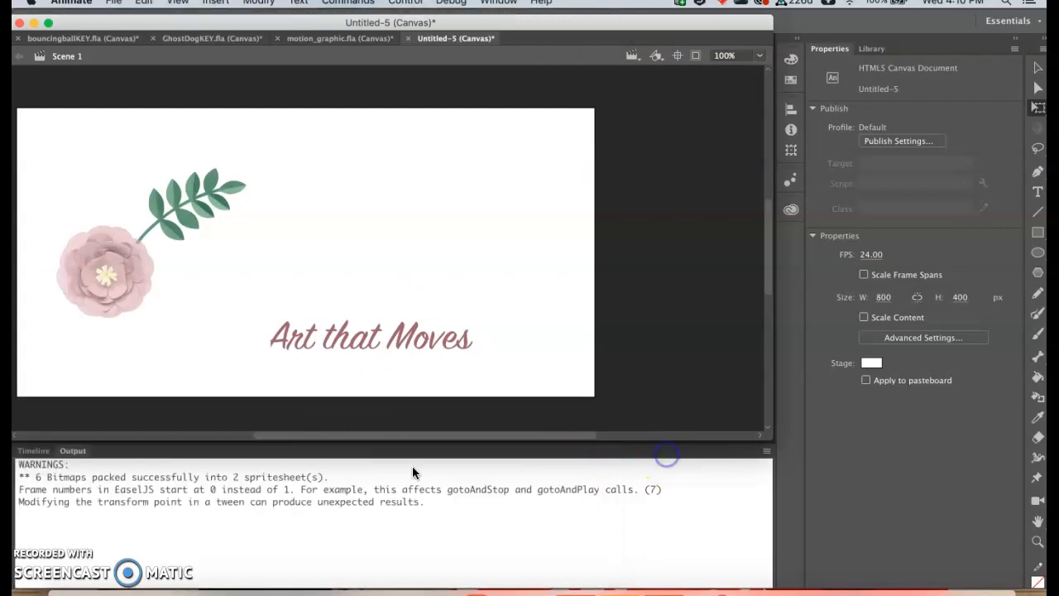
Extend the vine layer between the text and top_vine_mask layers by inserting a frame at frame 32.
click(31, 451)
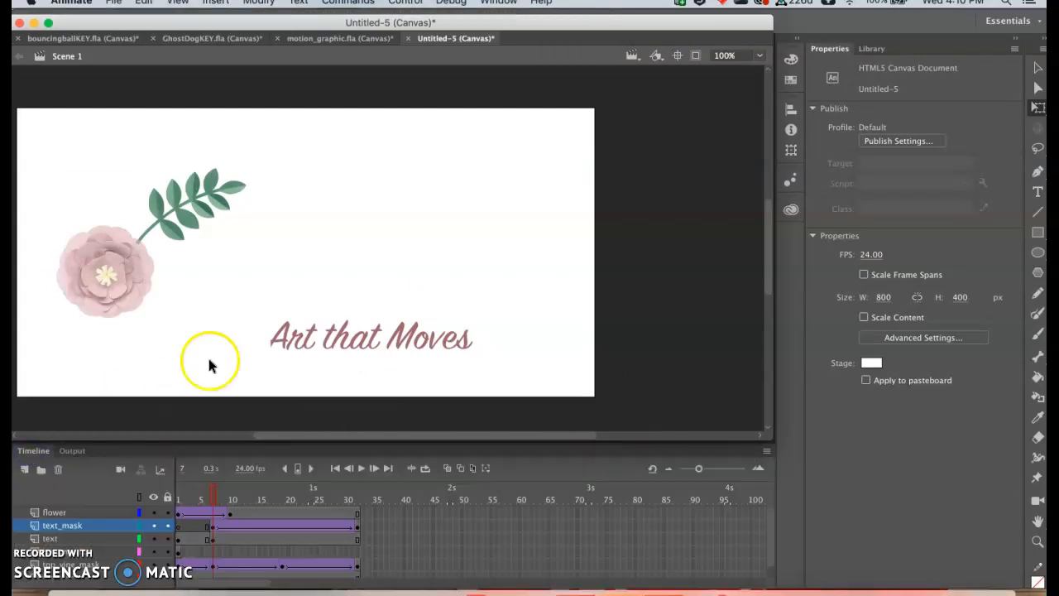
drag(208, 501, 174, 498)
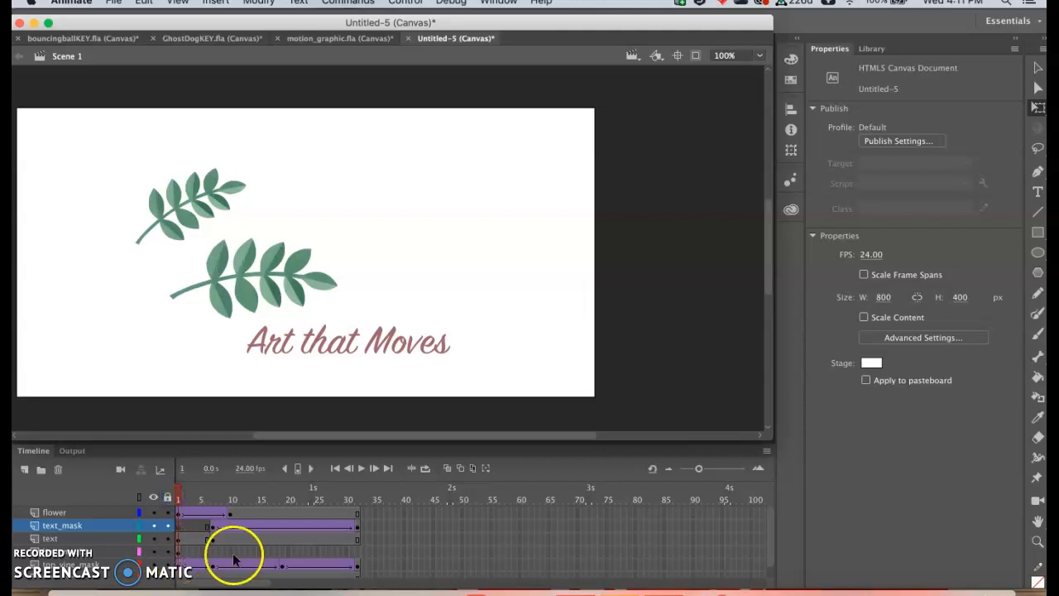
click(358, 554)
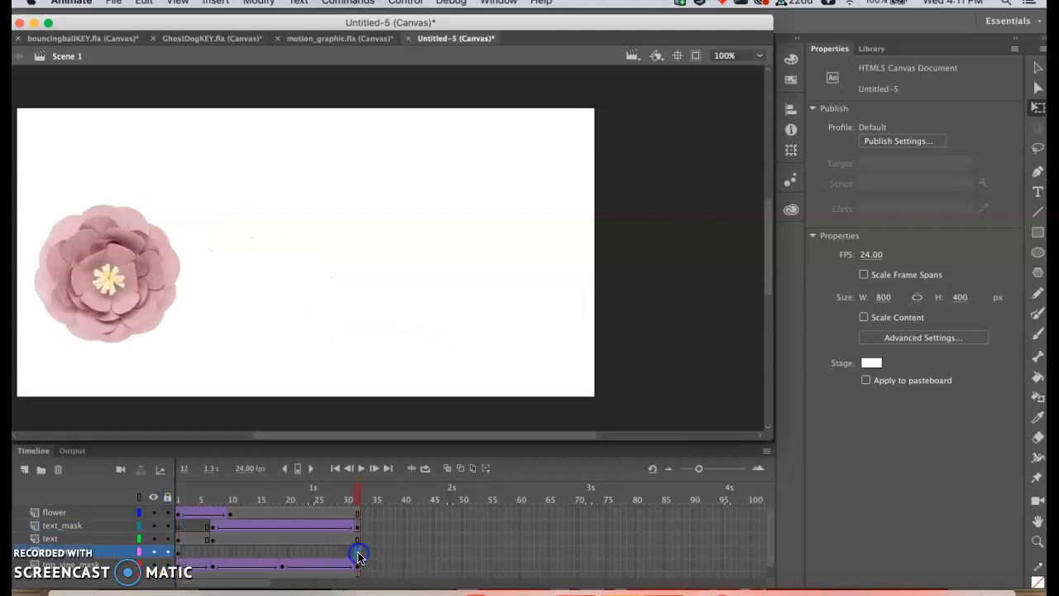
right_click(359, 554)
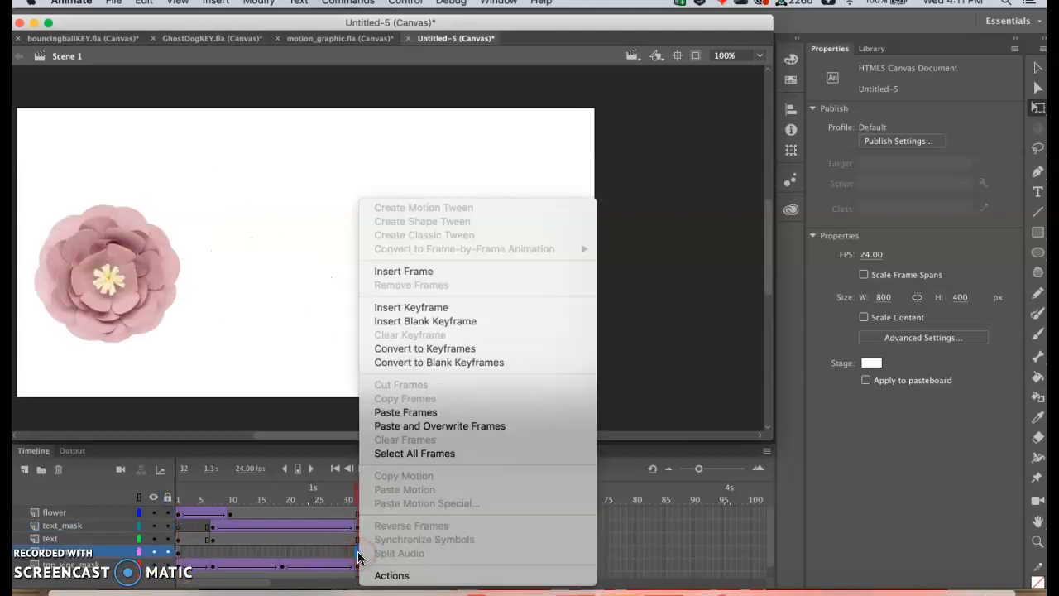
click(419, 272)
Scrub back through the last frames of the timeline to check the vine, and test the movie in the browser.
mouse_move(351, 496)
mouse_down()
mouse_move(184, 501)
mouse_move(358, 510)
mouse_move(171, 496)
mouse_move(336, 501)
mouse_up()
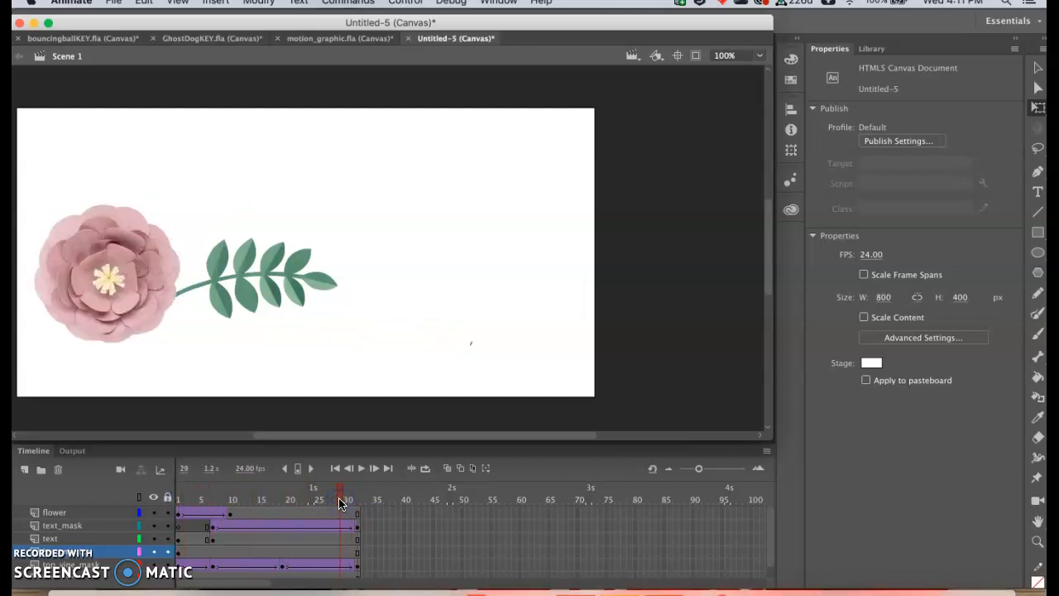
key(super+Return)
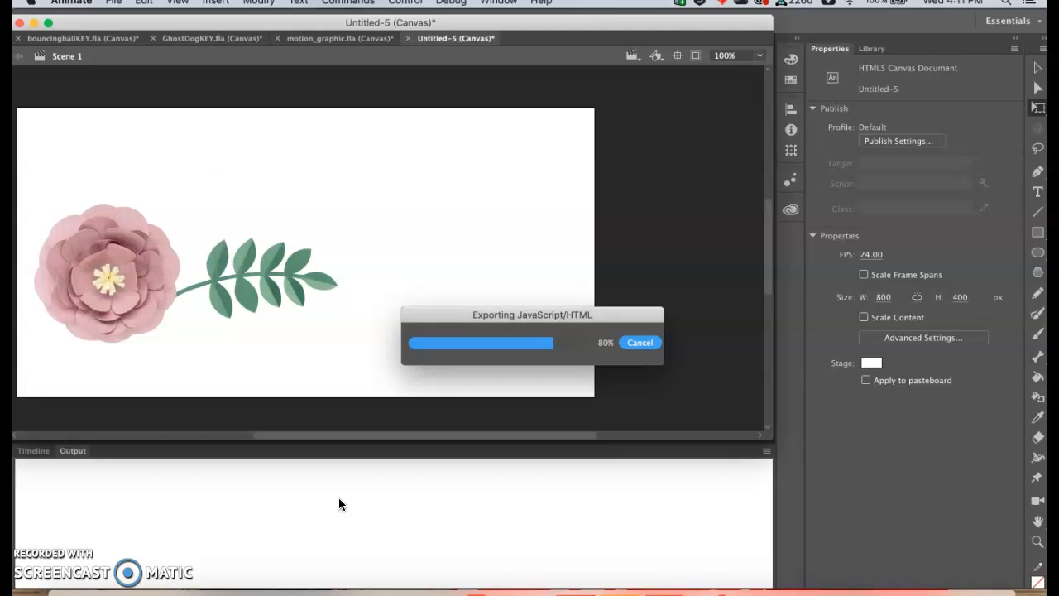